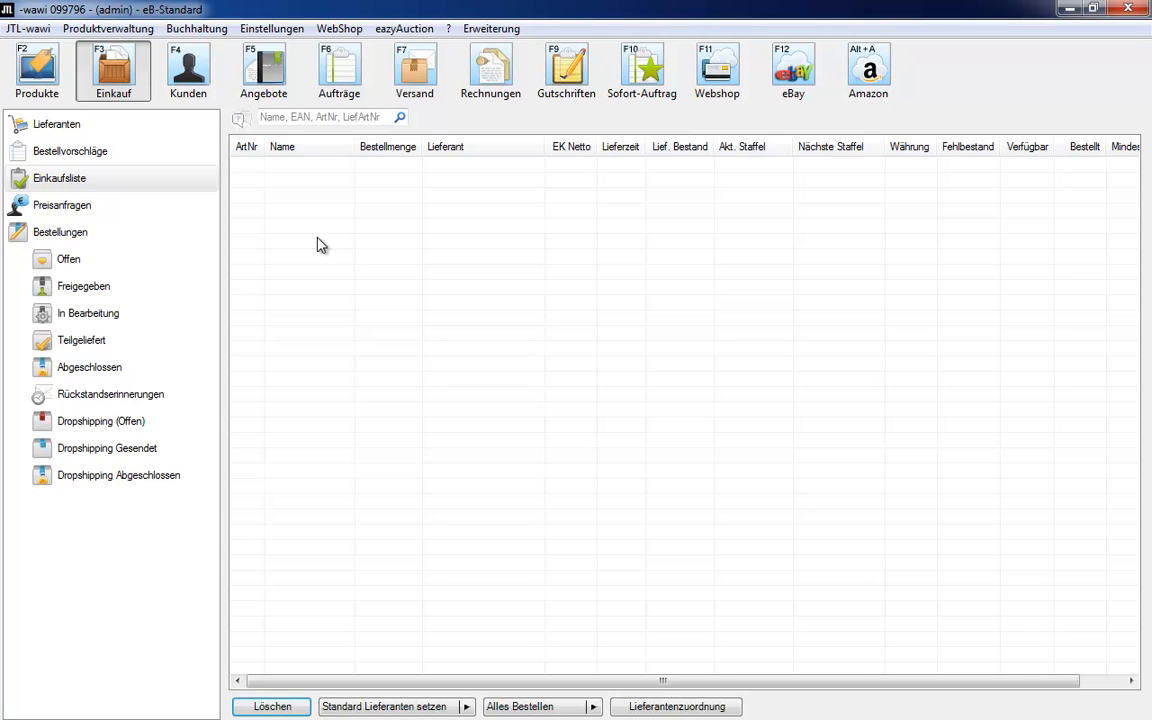
Put one unit of article 16, Sonnenbrille lila, from the Brillen category on the purchase list
click(49, 92)
click(46, 185)
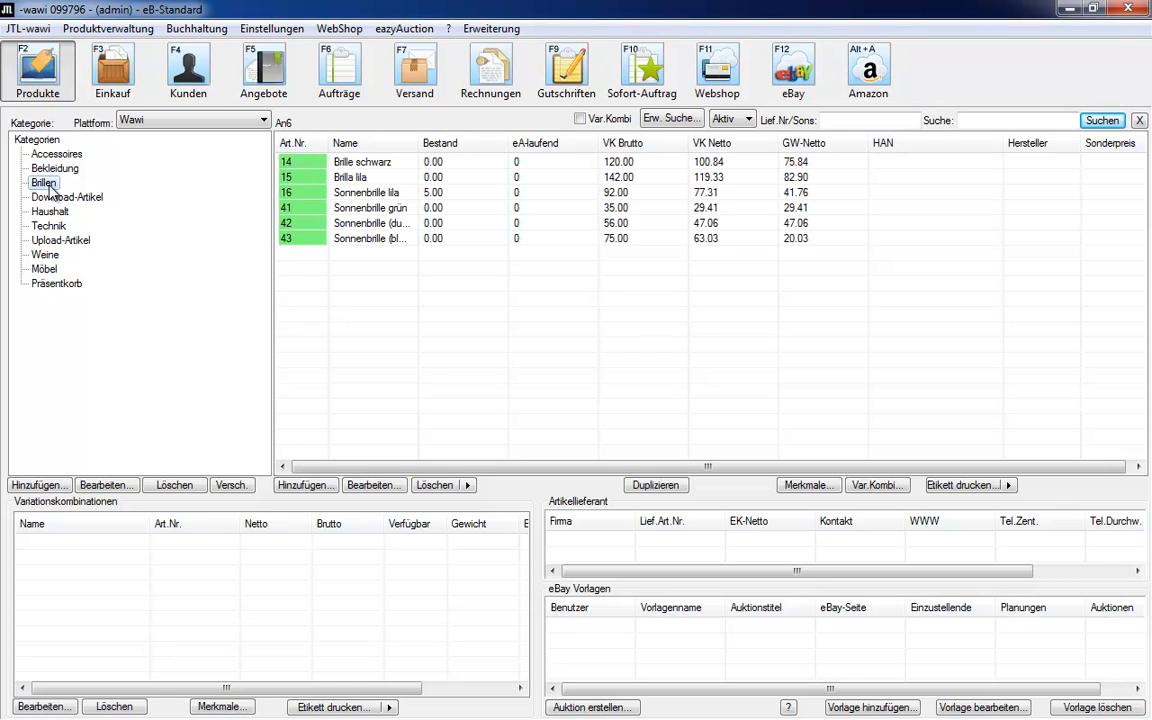
click(373, 193)
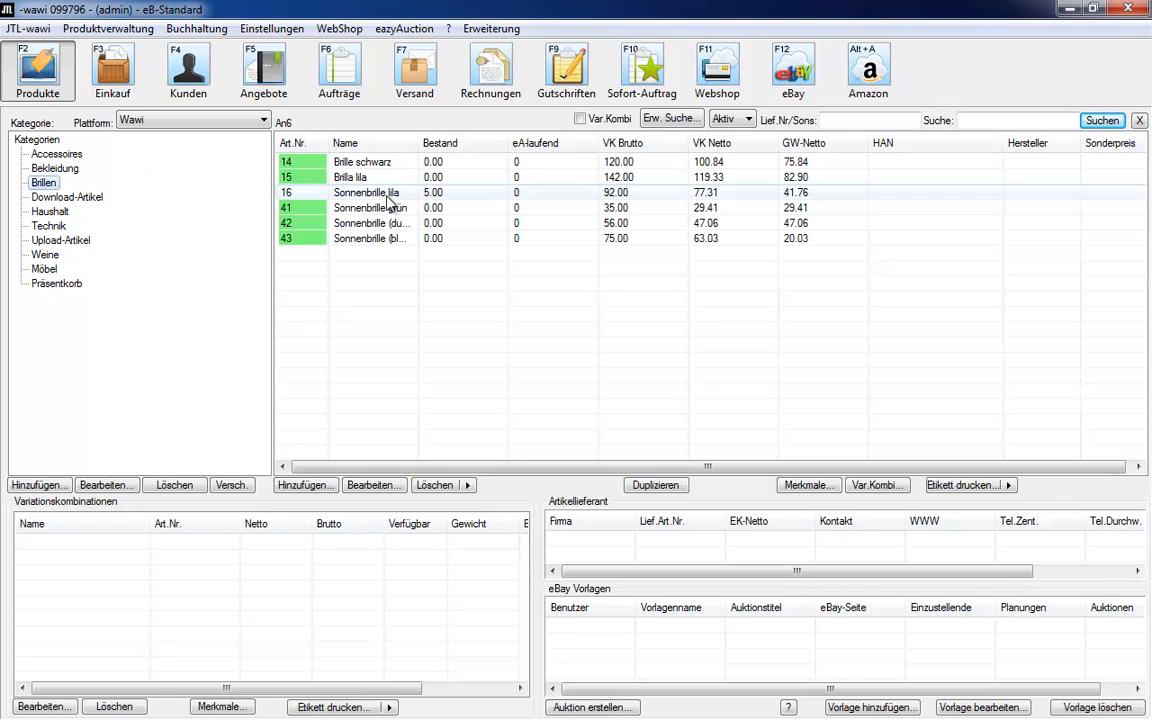
click(387, 195)
right_click(387, 195)
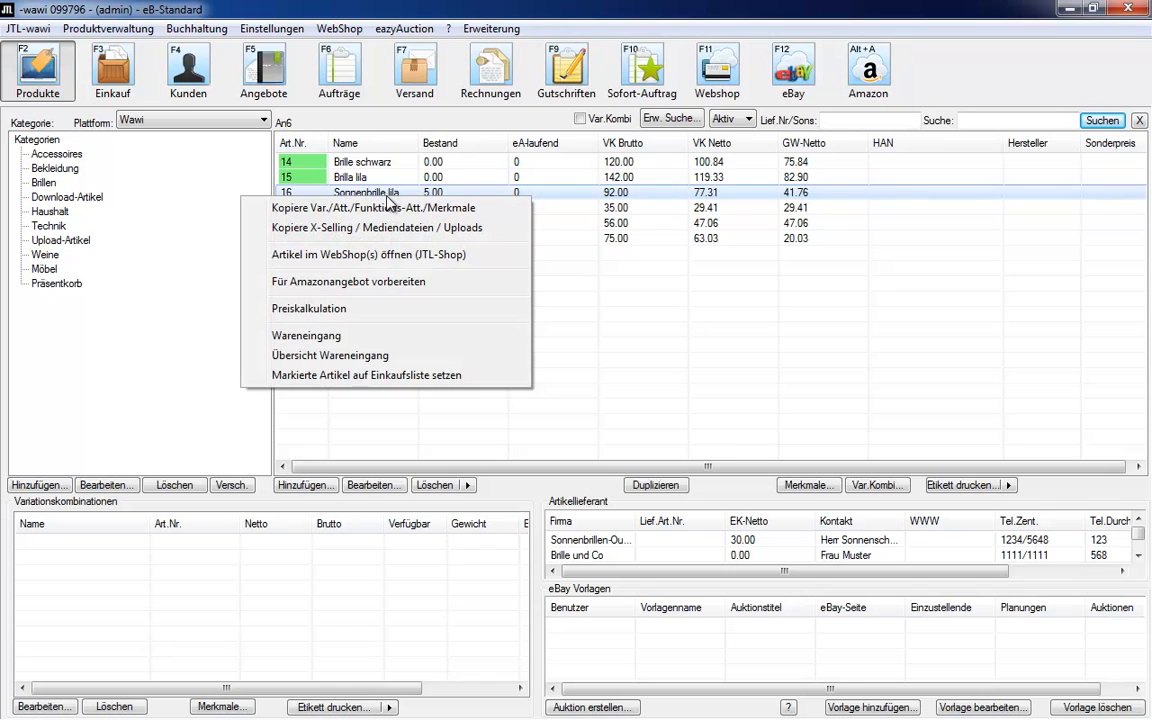
click(369, 377)
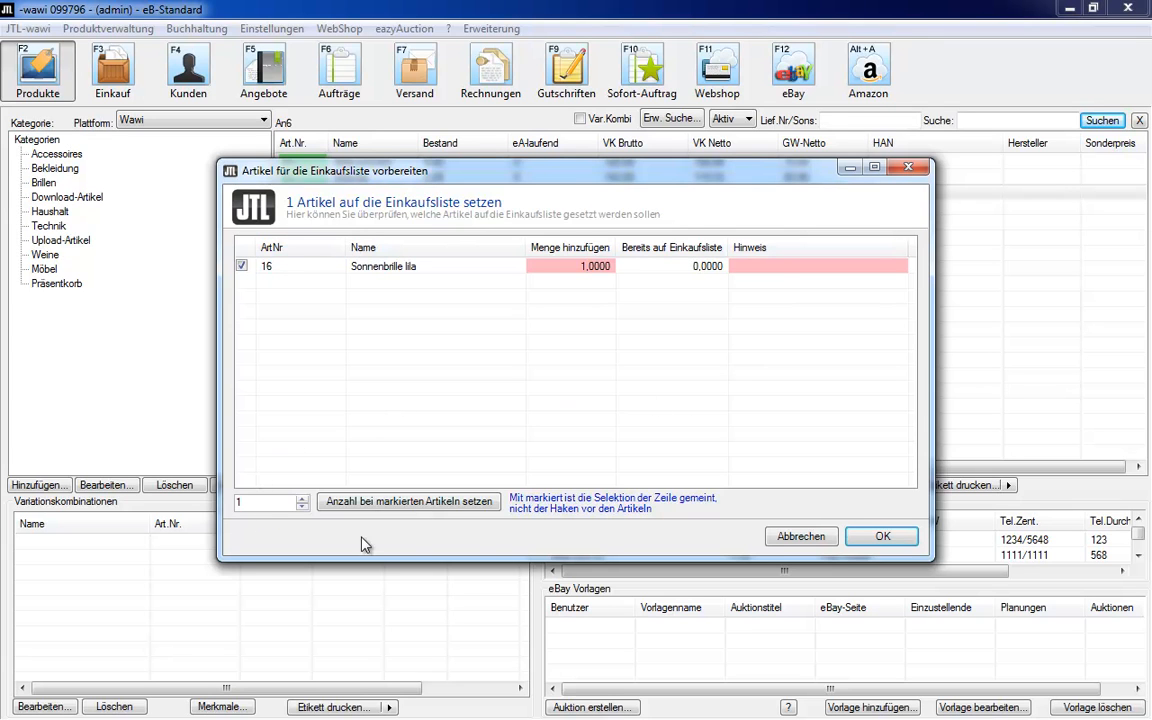
click(883, 536)
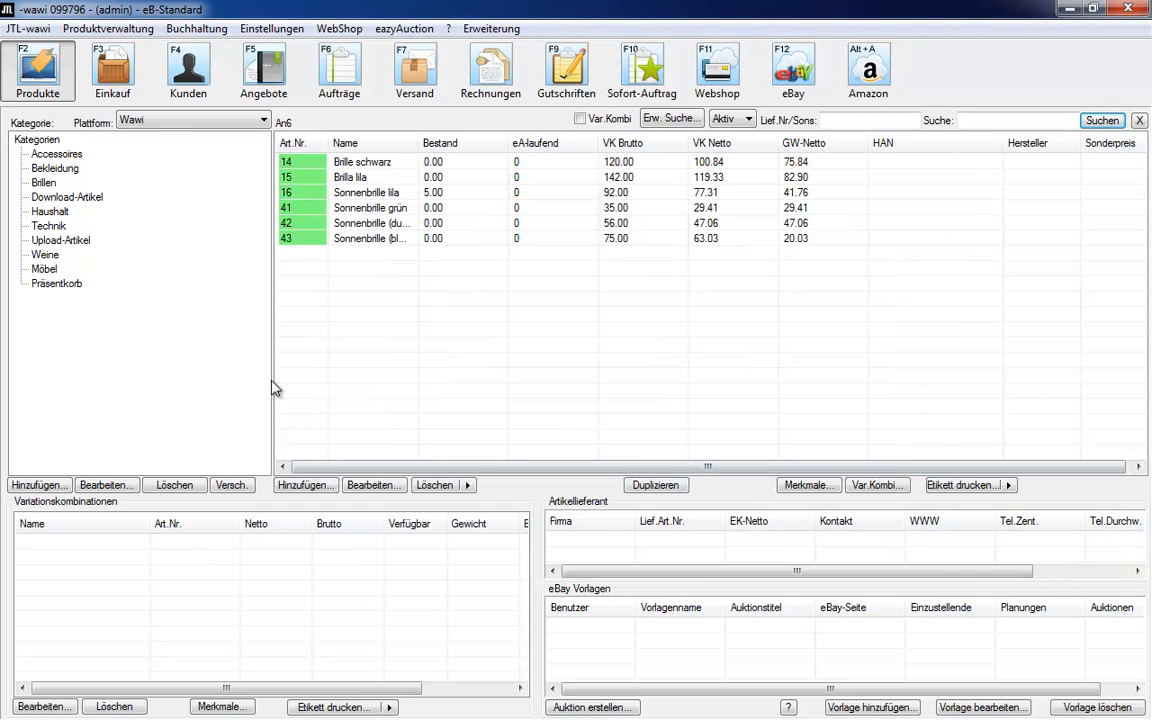
Show the purchase list in purchasing and open the order quantity of Sonnenbrille lila for editing
click(134, 92)
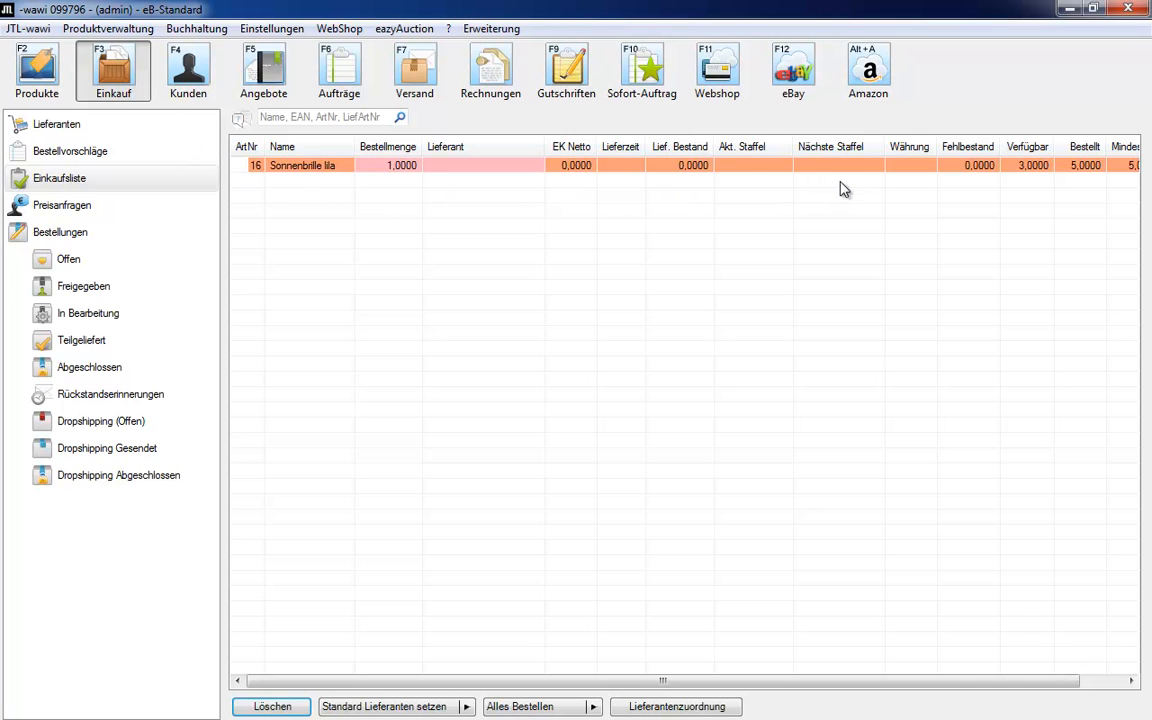
click(378, 170)
click(377, 170)
click(409, 168)
click(405, 188)
Generate automatic order suggestions for shortages, and again with the option "bis Mindestlagerbestand erreicht" enabled
click(90, 158)
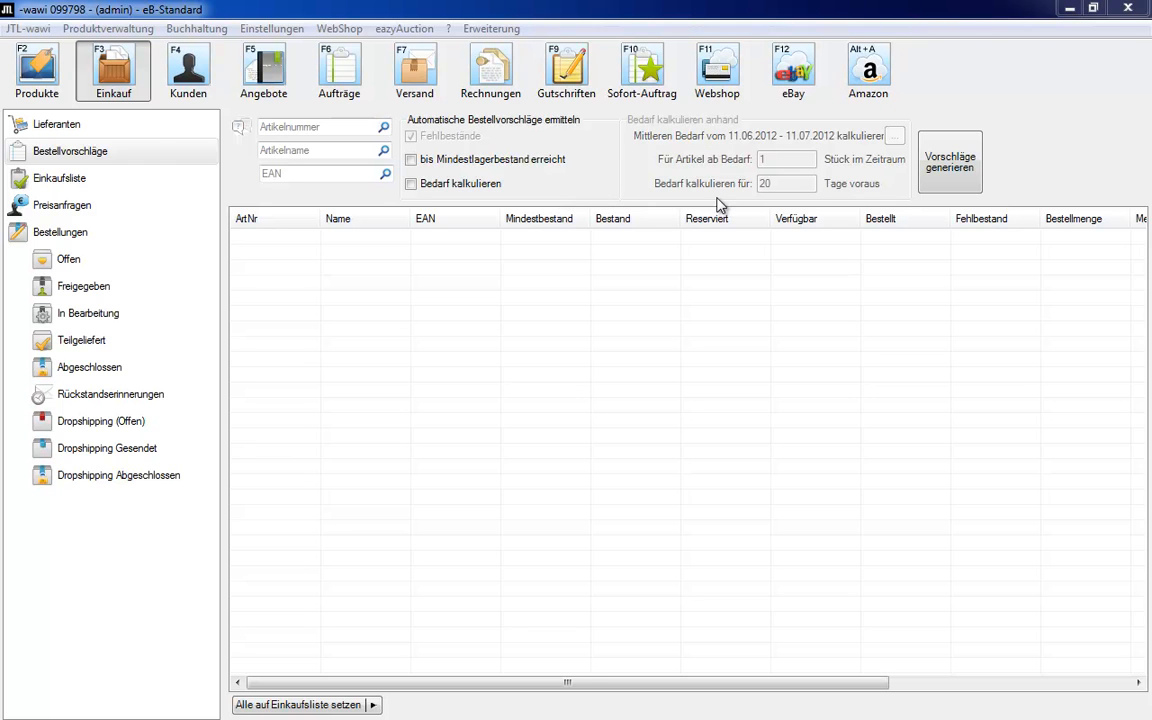
click(947, 167)
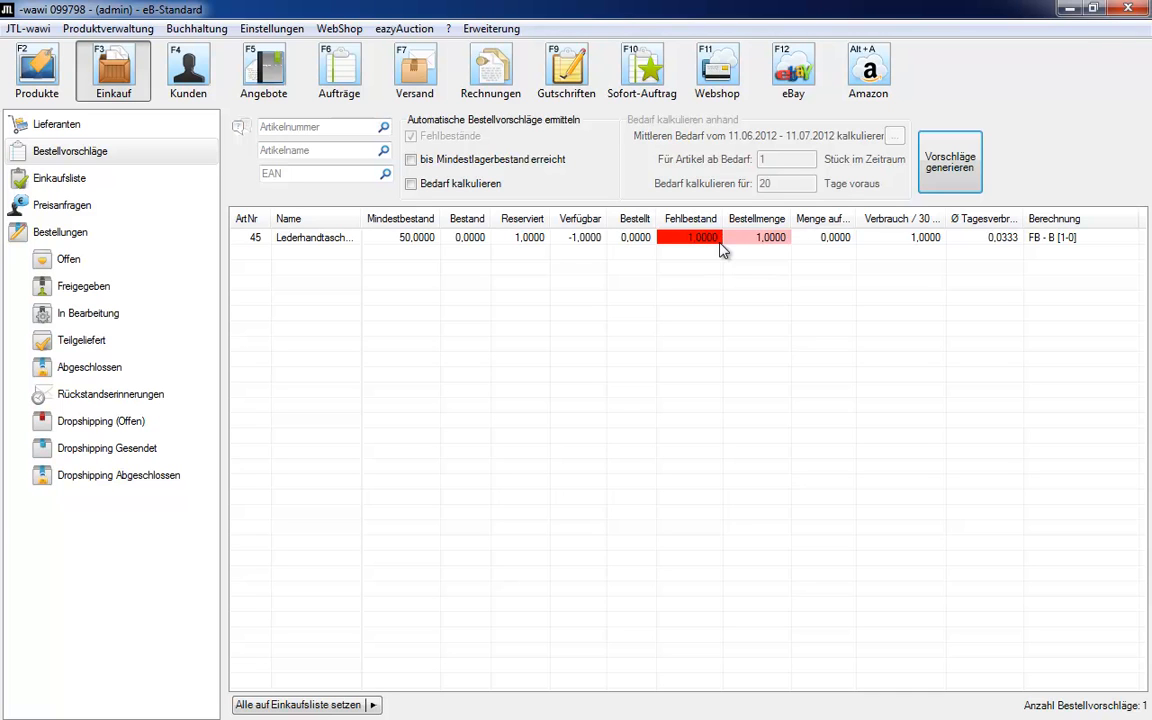
click(410, 159)
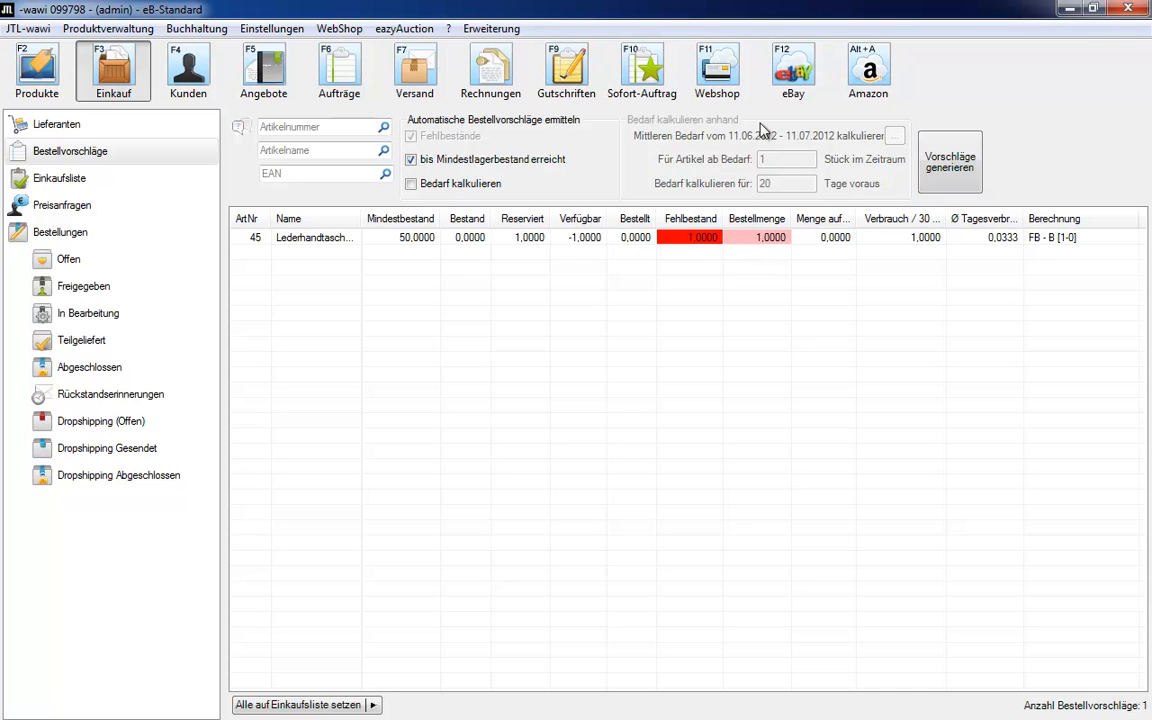
click(947, 170)
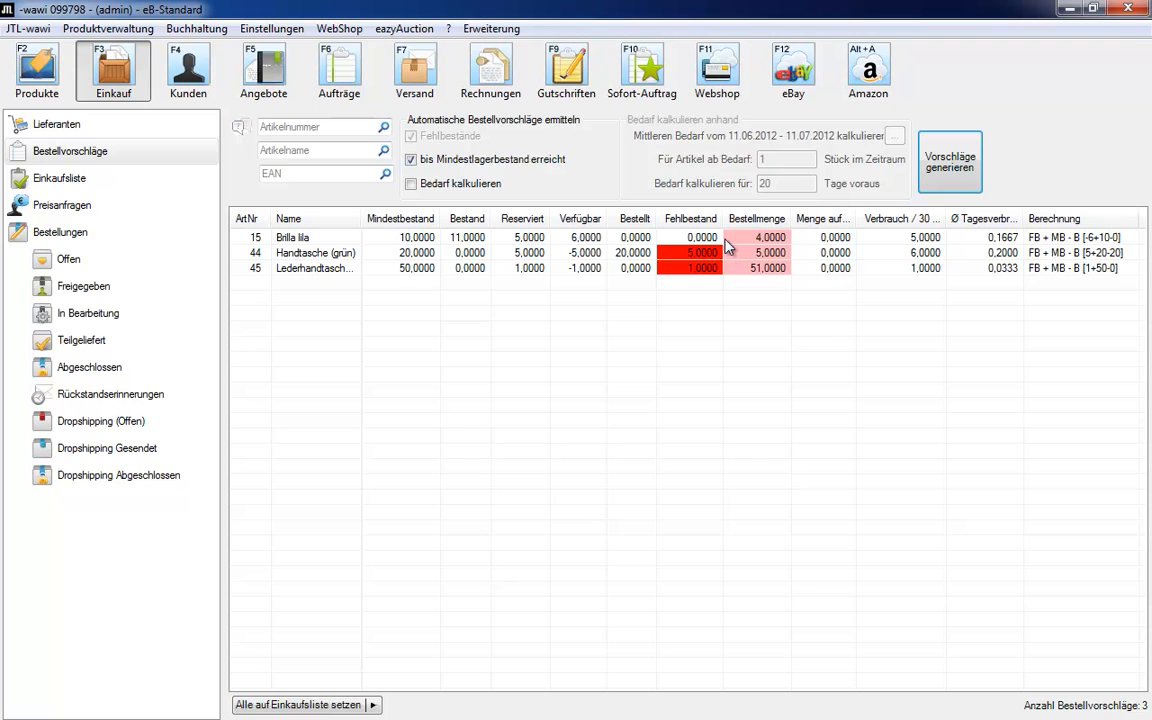
Enable "Bedarf kalkulieren" with the period 11.06.2012 to 11.07.2012 and regenerate the order suggestions
click(411, 184)
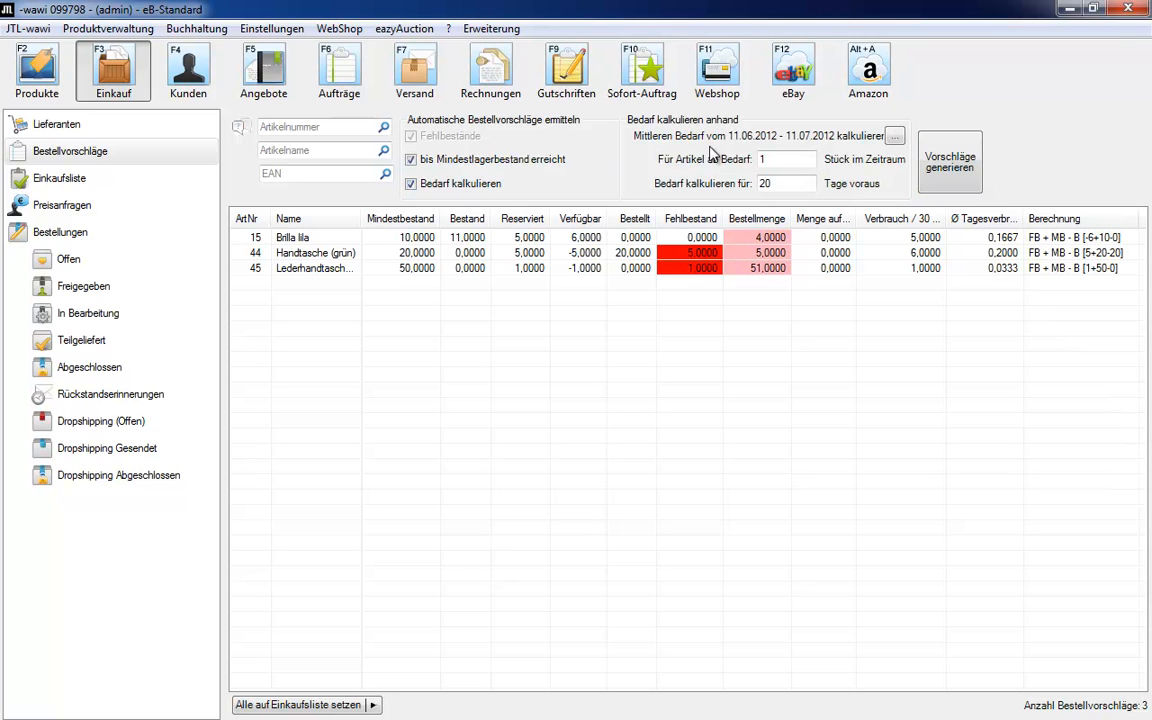
click(895, 136)
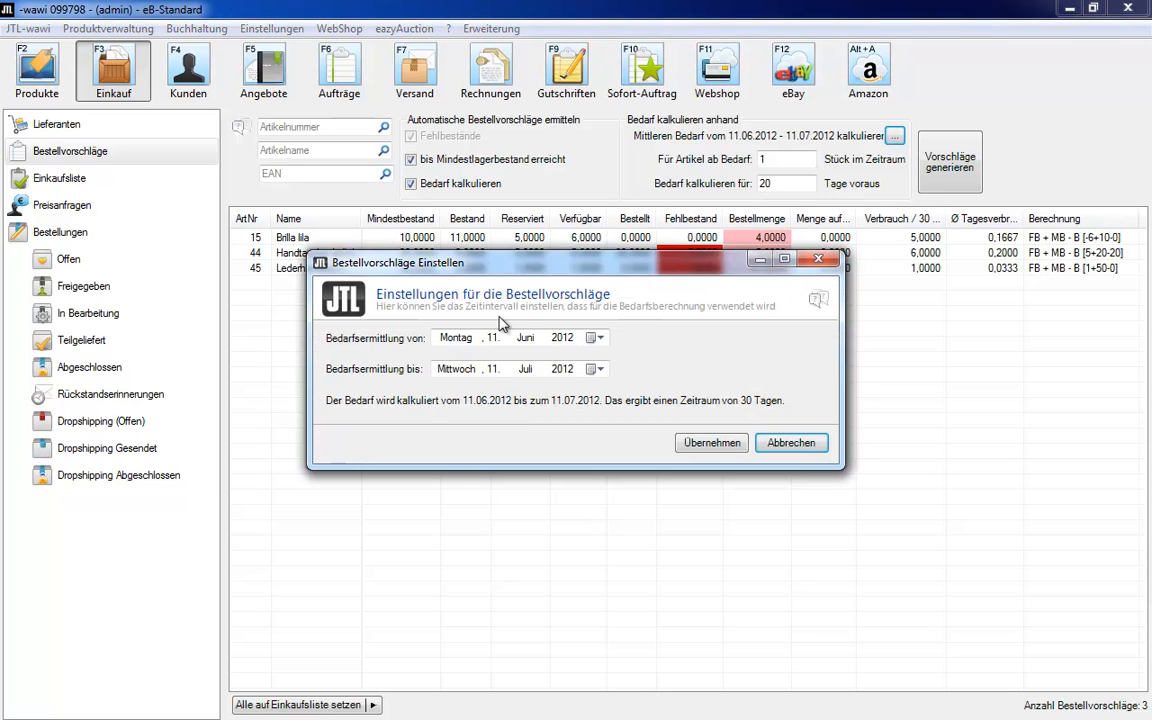
click(711, 443)
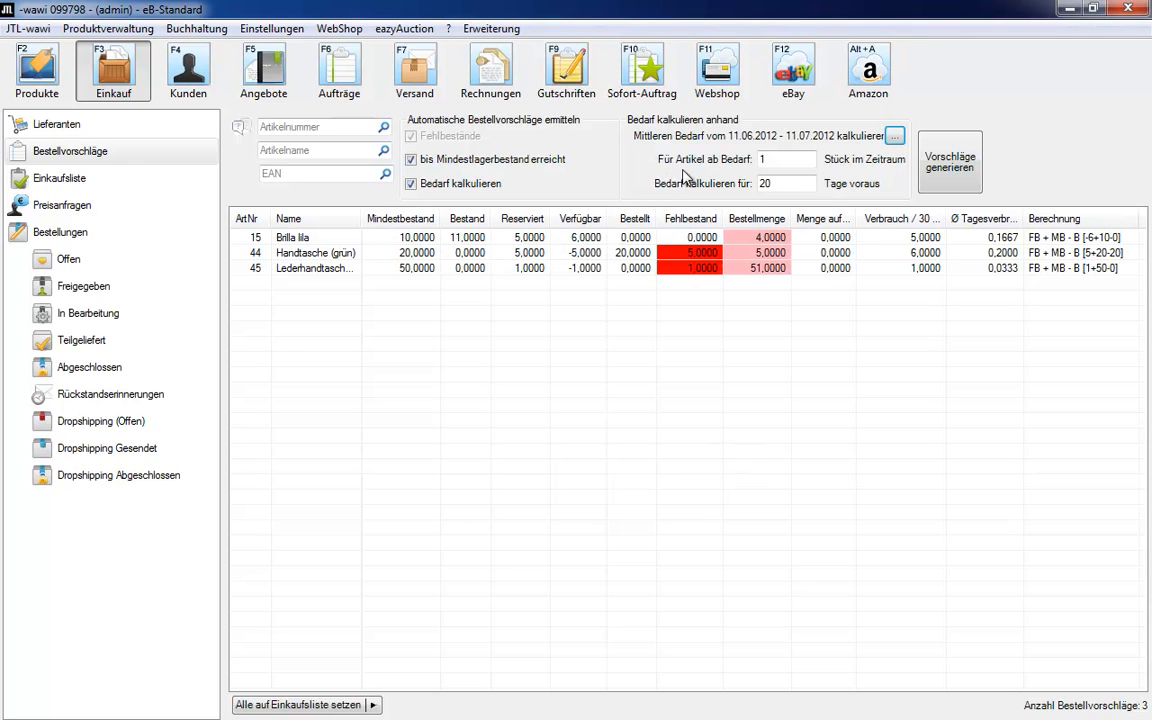
click(952, 168)
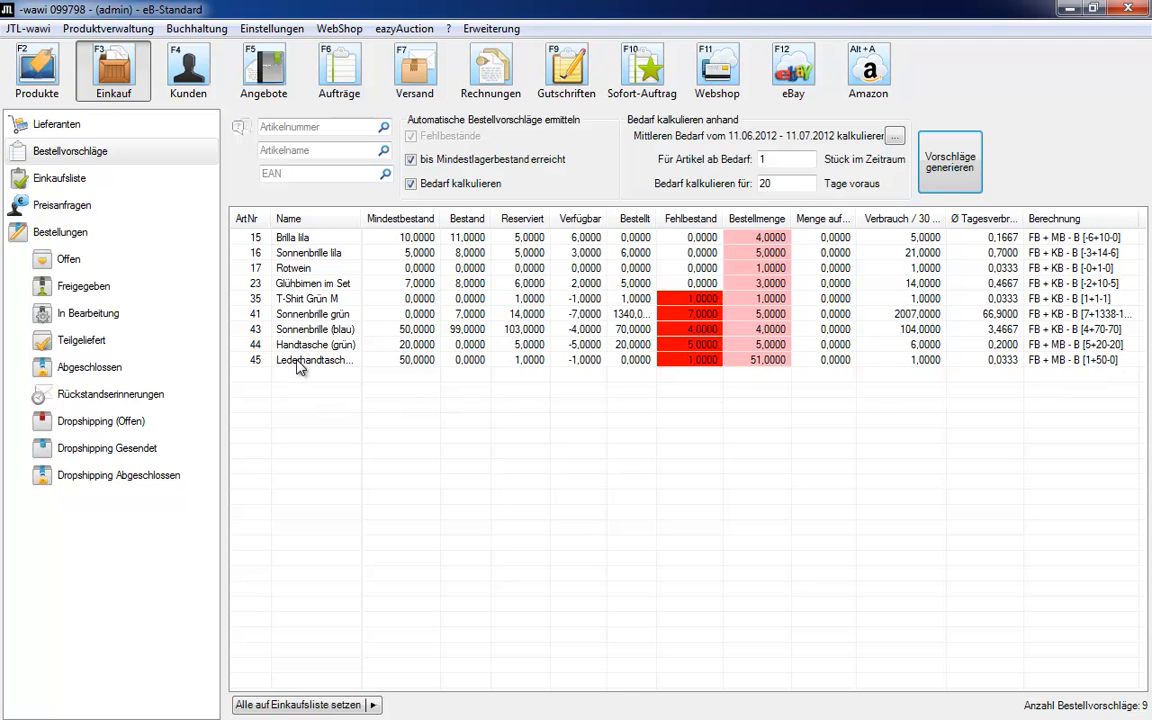
Put all suggested articles except Rotwein and T-Shirt Grün M on the purchase list and view that list
drag(297, 367, 305, 318)
ctrl+click(306, 283)
ctrl+click(305, 252)
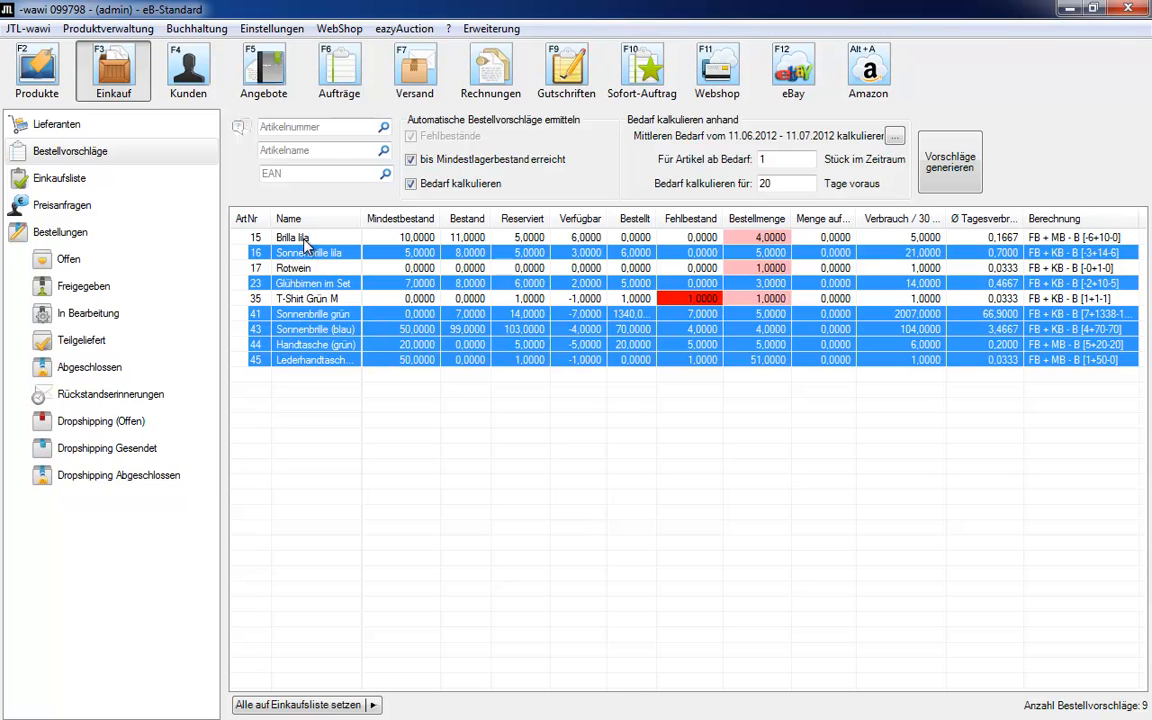
ctrl+click(304, 238)
click(372, 705)
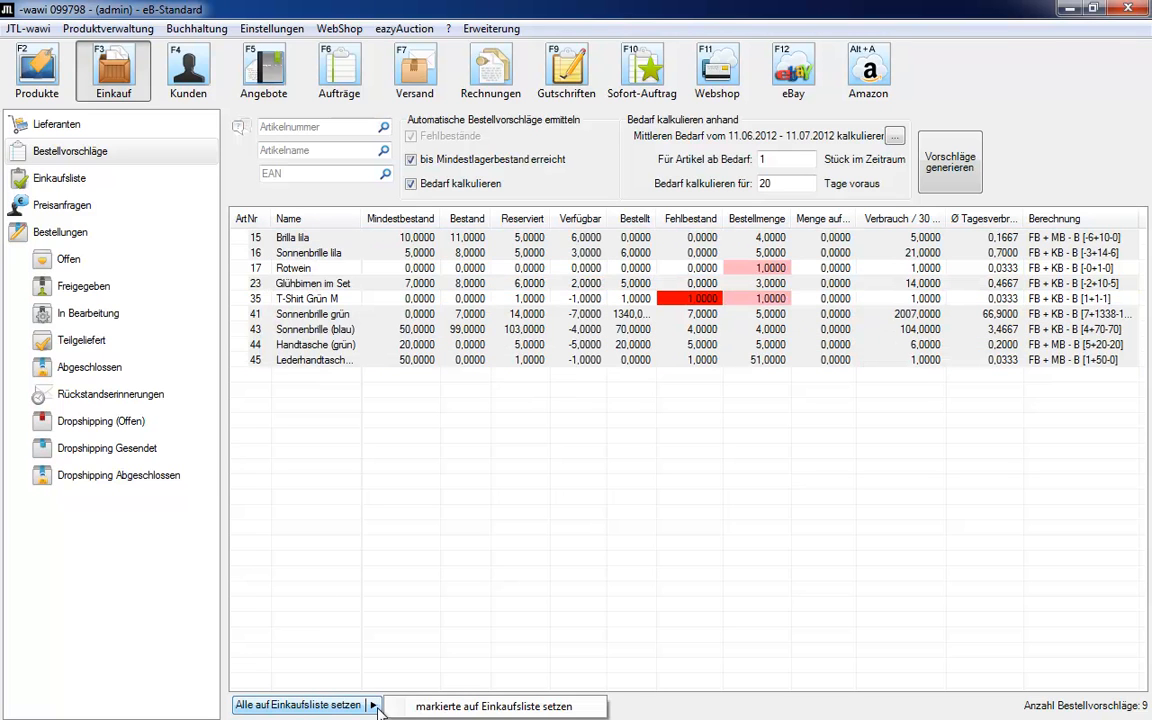
click(474, 707)
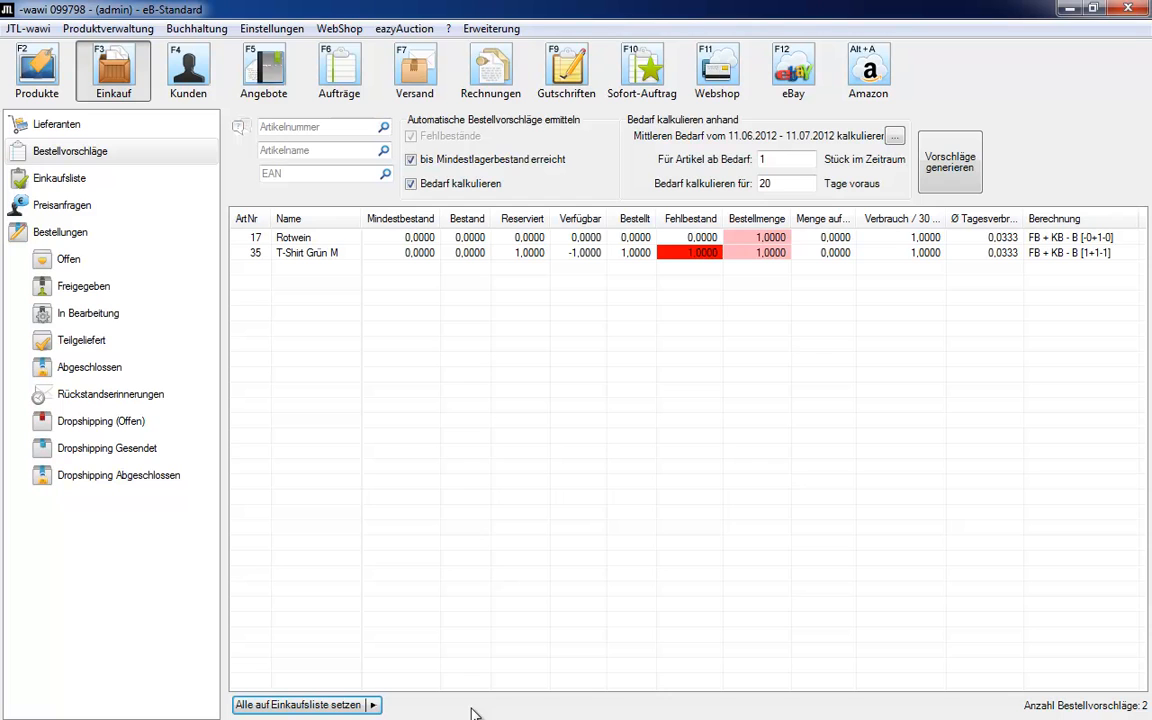
click(76, 180)
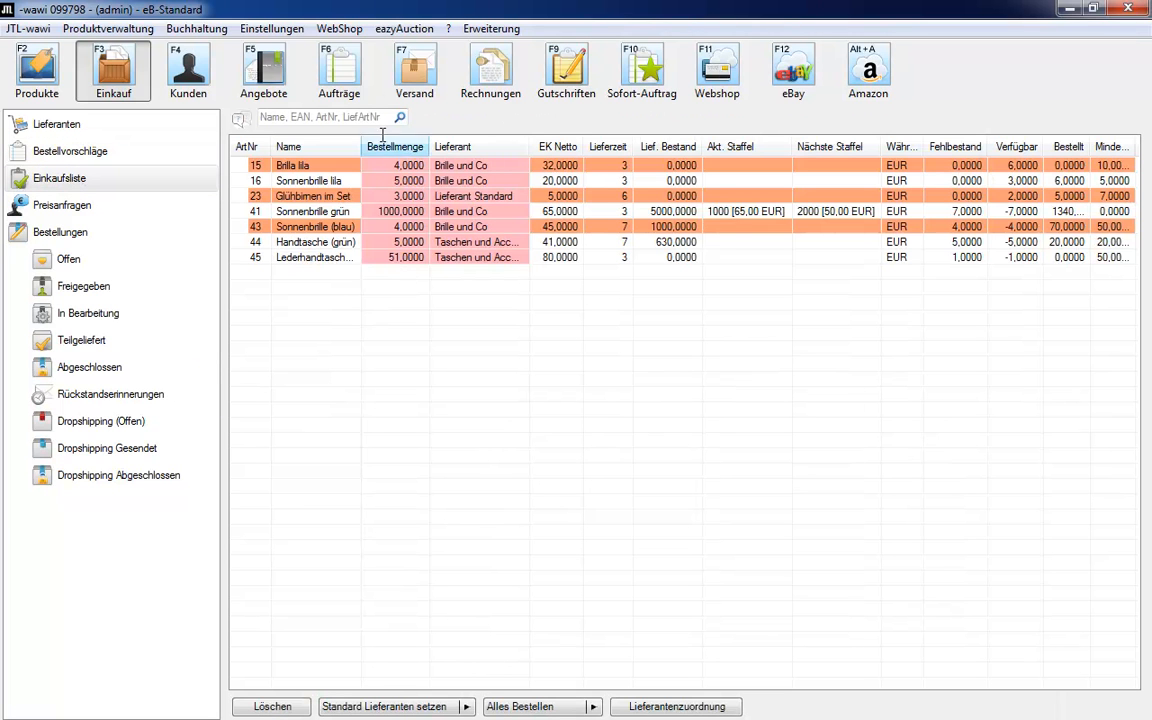
Put the missing article T-Shirt Grün M from sales order 20 on the purchase list with quantity 1
click(341, 76)
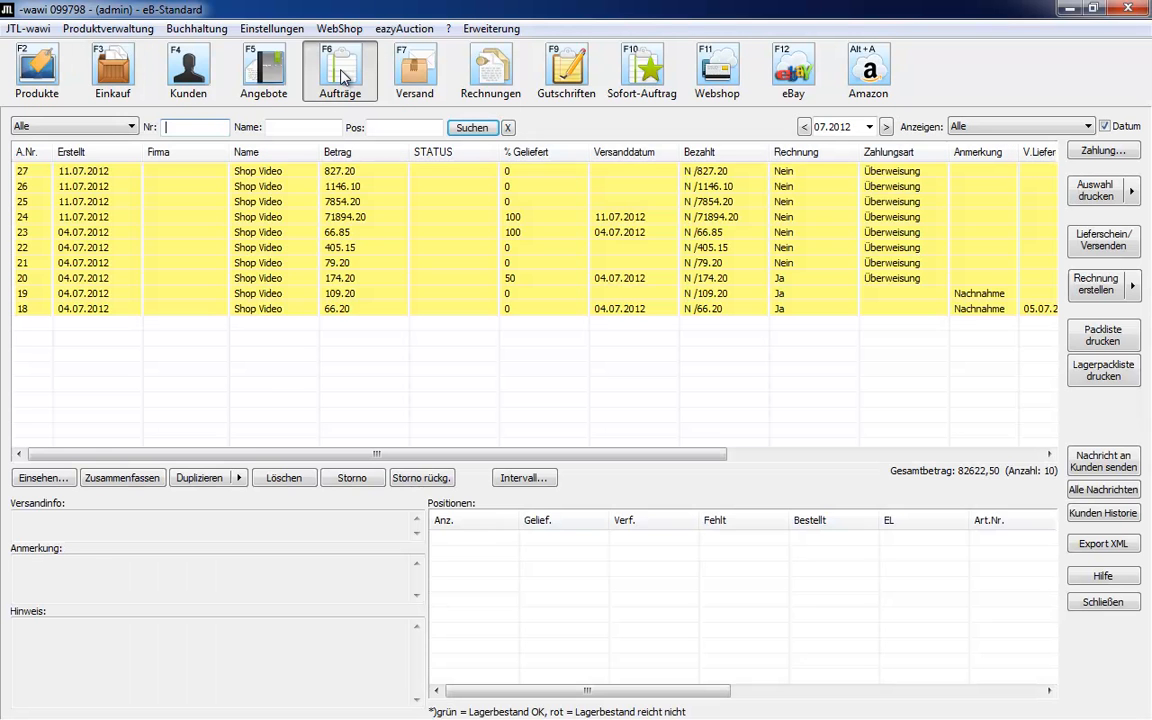
click(330, 247)
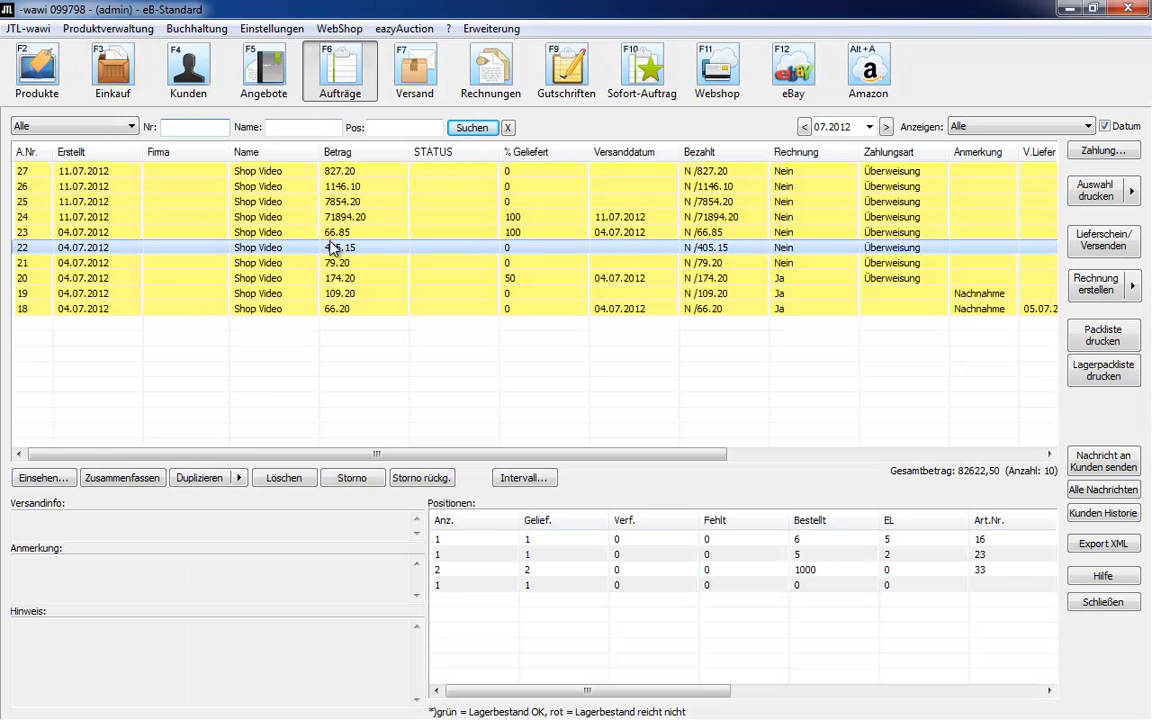
right_click(333, 283)
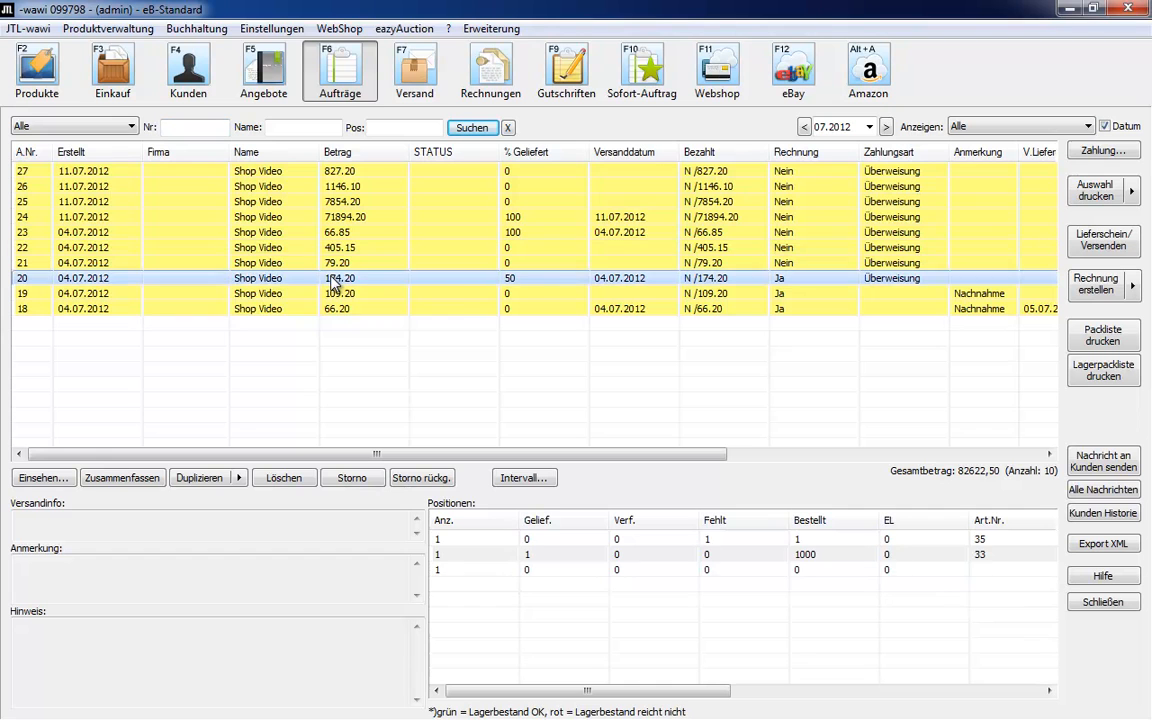
click(326, 388)
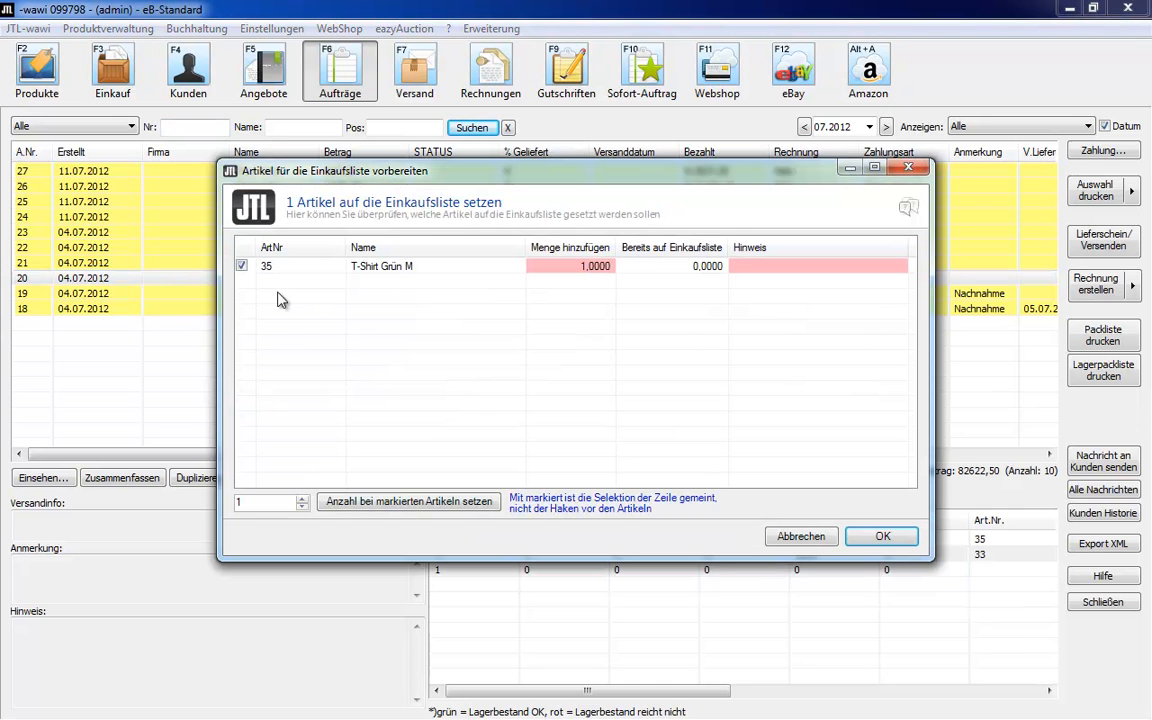
click(872, 536)
Open sales order 22 and put its article 23, the light bulb set, on the purchase list with quantity 2
double_click(330, 248)
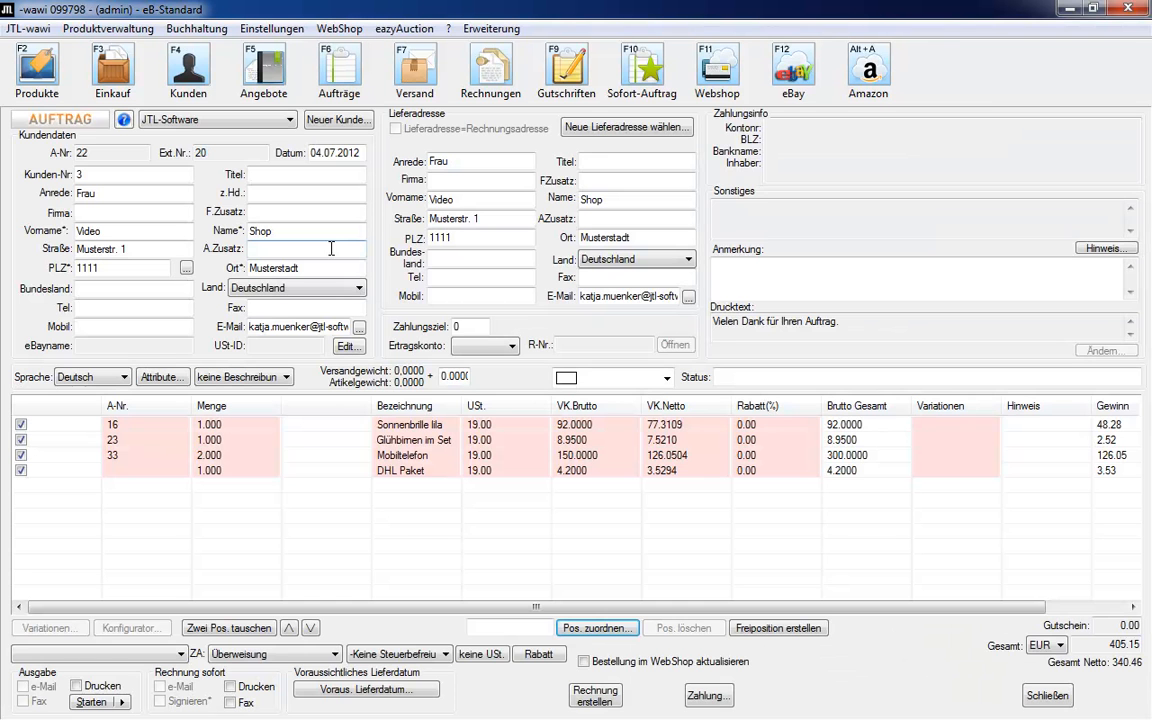
right_click(404, 441)
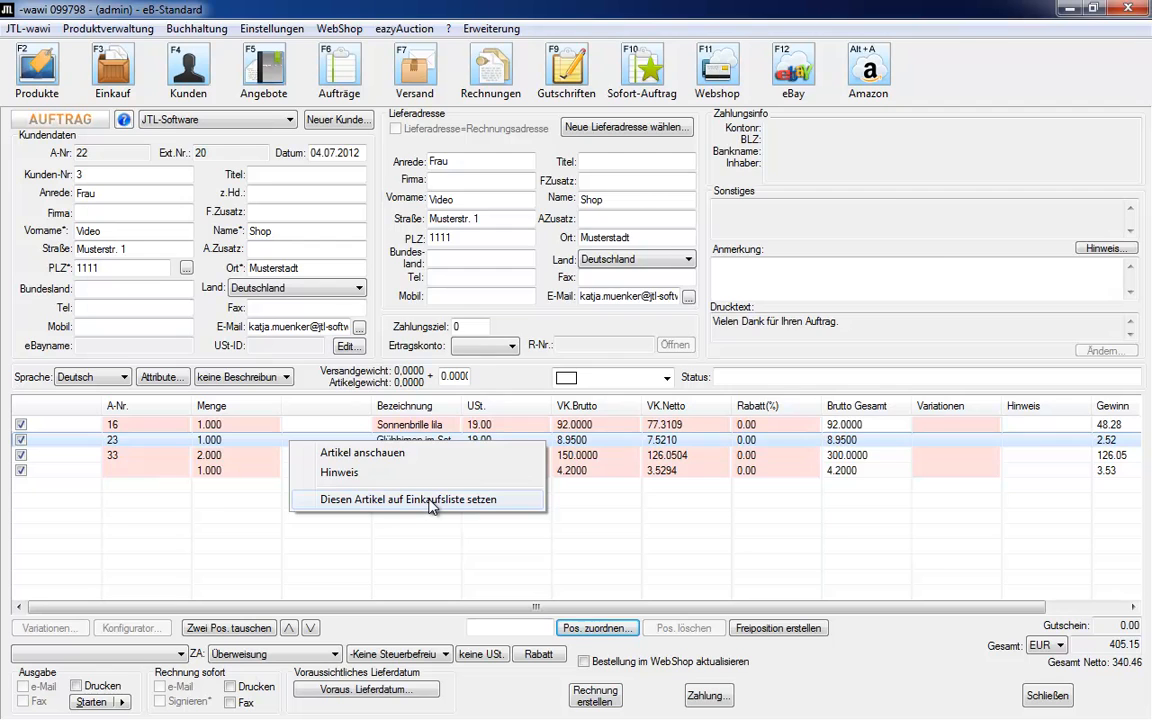
click(432, 505)
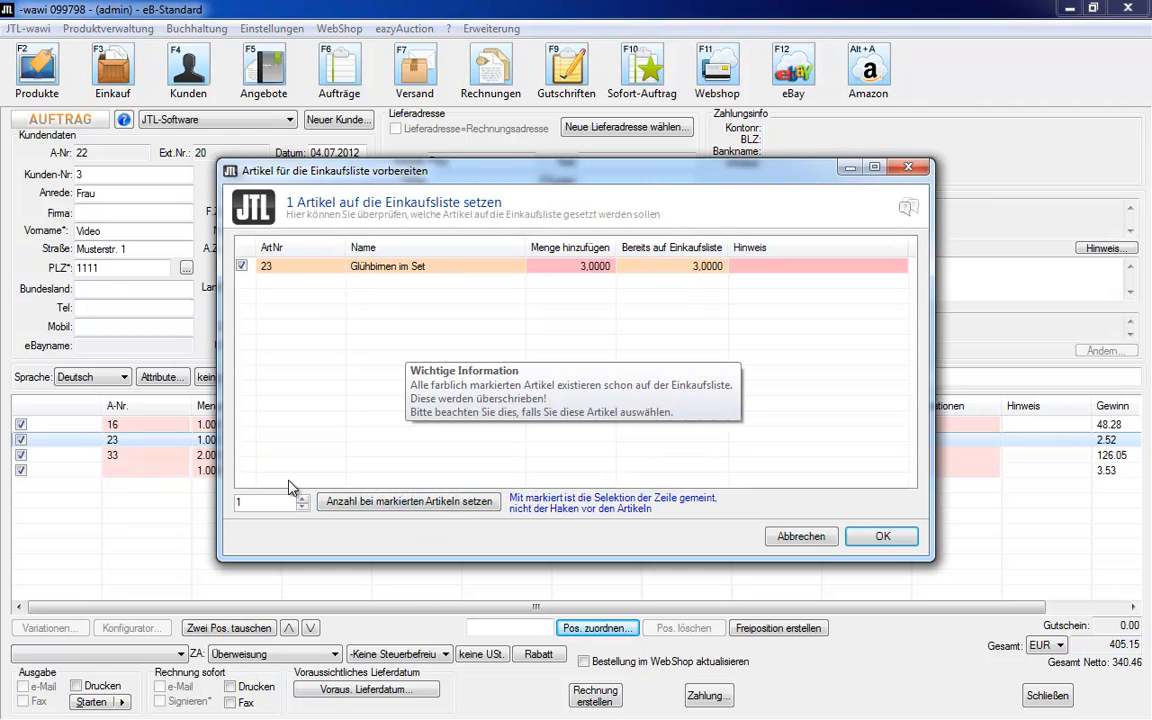
click(306, 268)
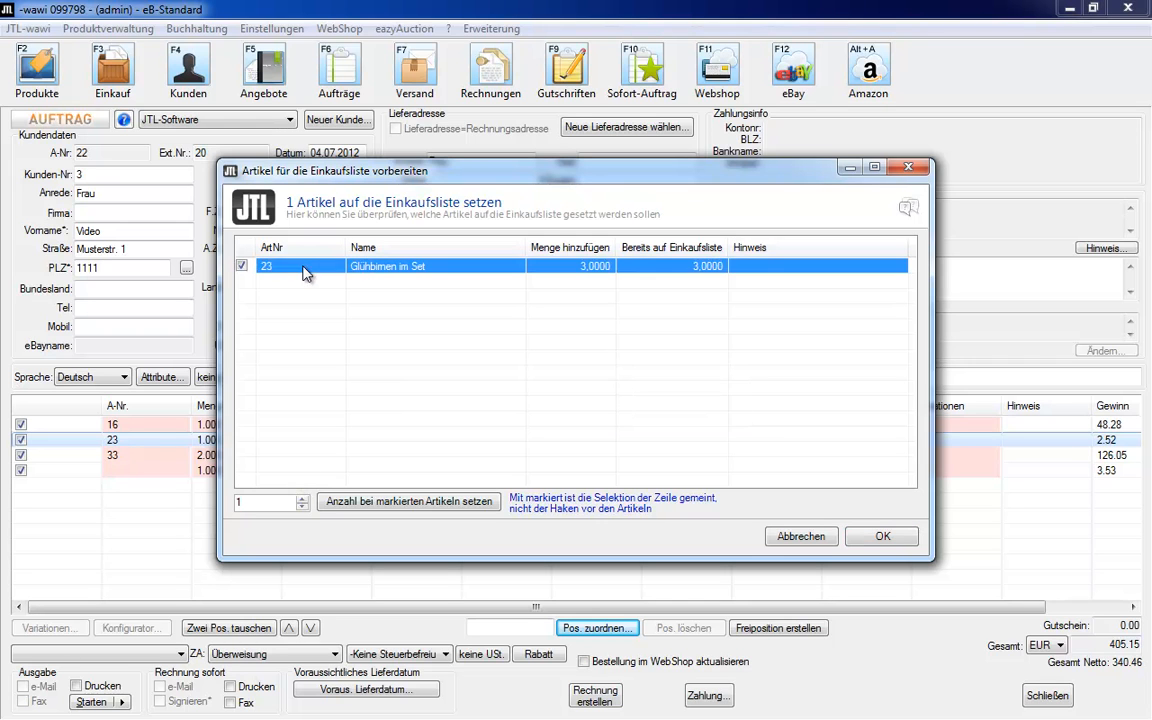
click(302, 498)
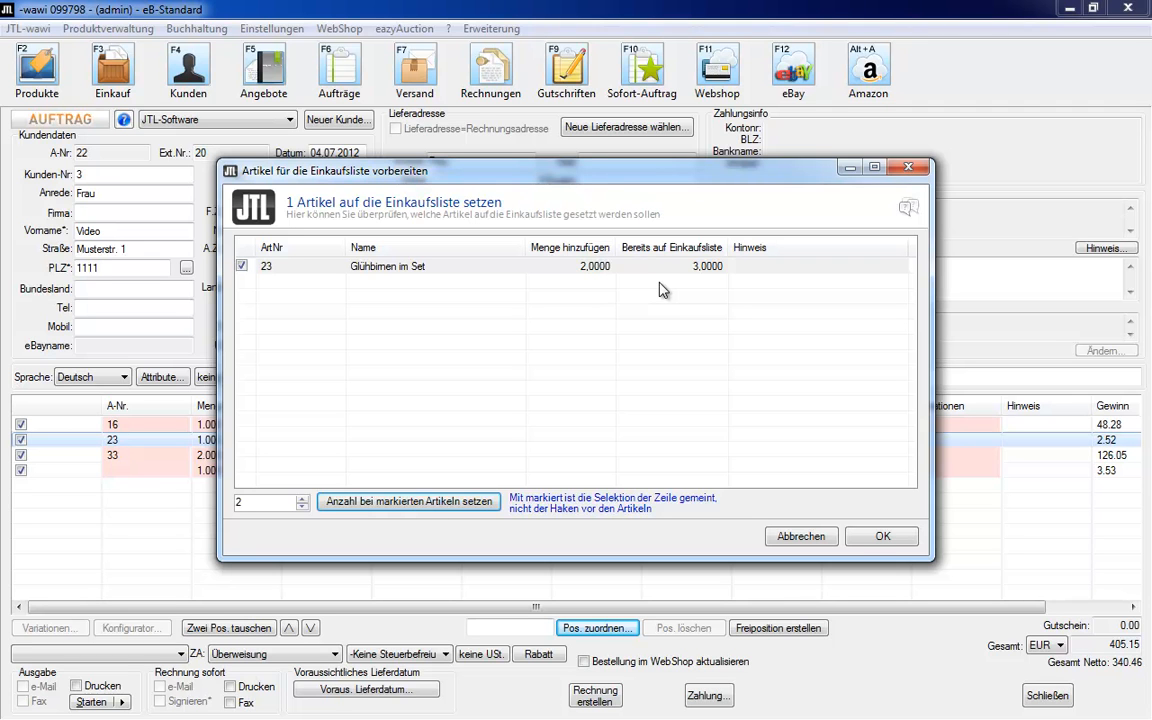
click(875, 538)
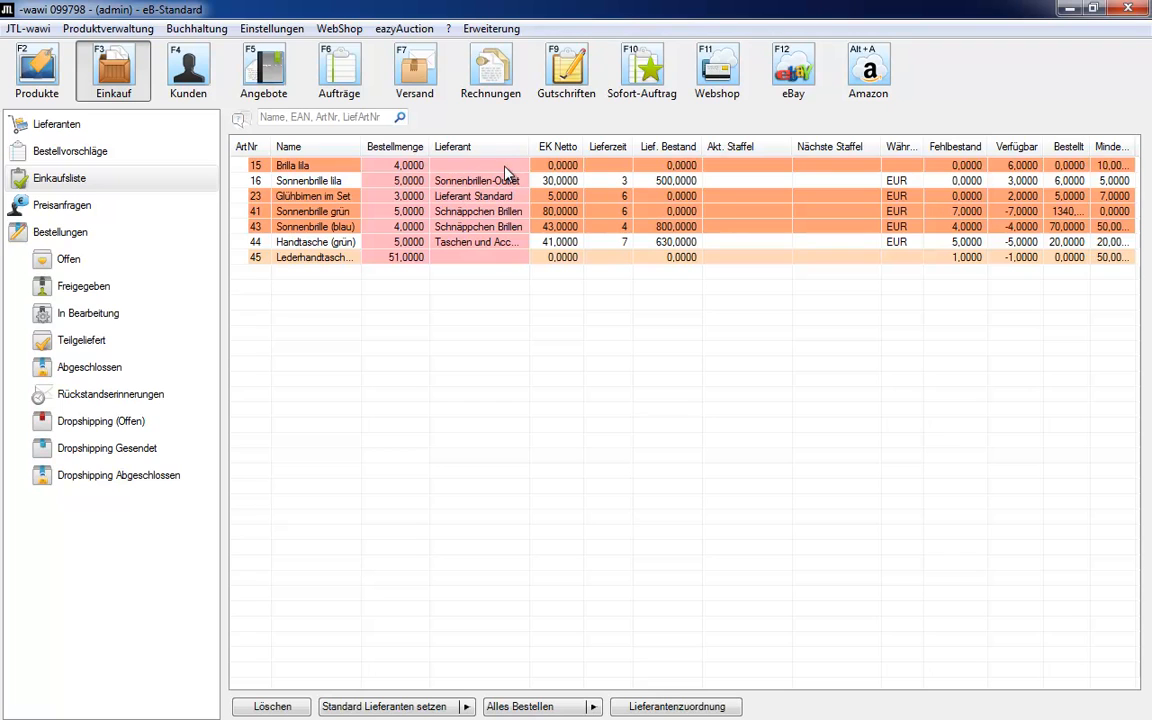
Assign the supplier Brille und Co to Brilla lila and Sonnenbrille lila in the purchase list
click(505, 167)
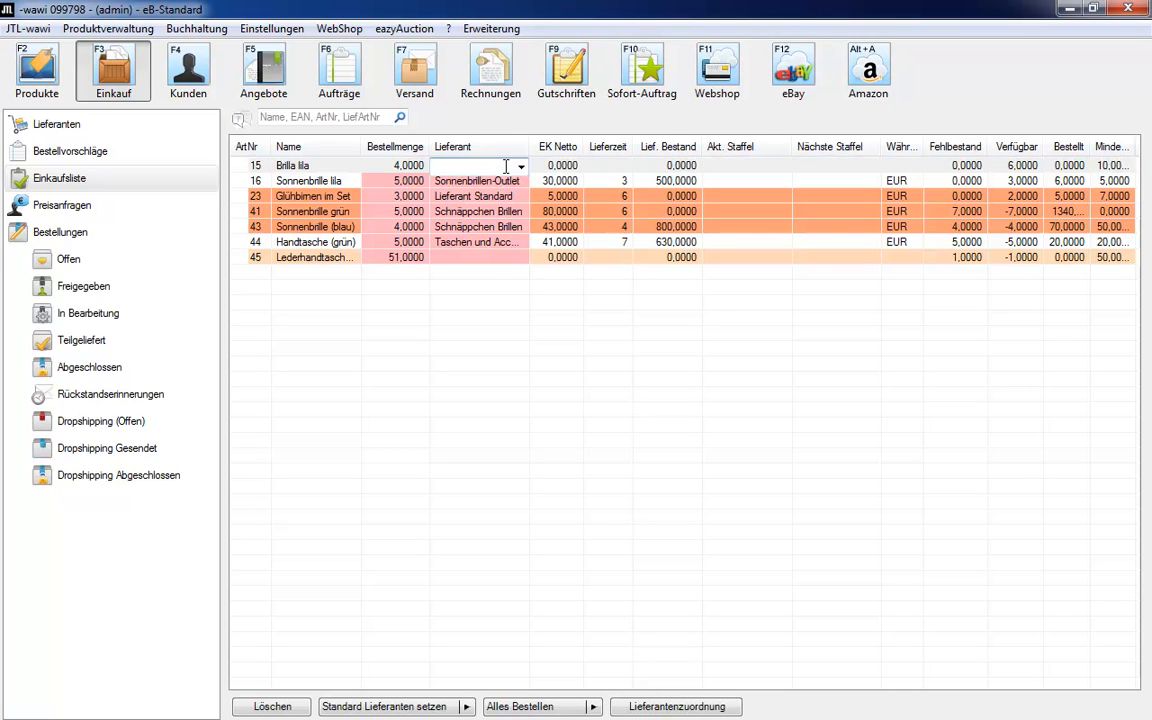
click(520, 167)
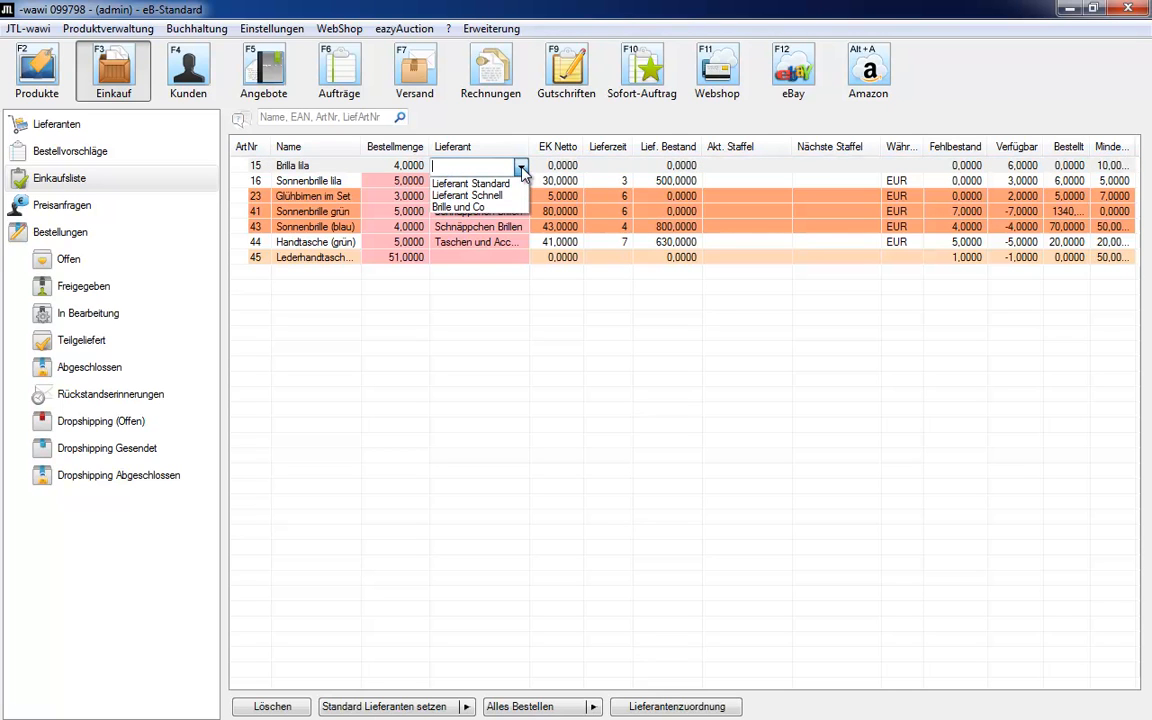
click(505, 206)
click(517, 186)
click(517, 186)
click(521, 186)
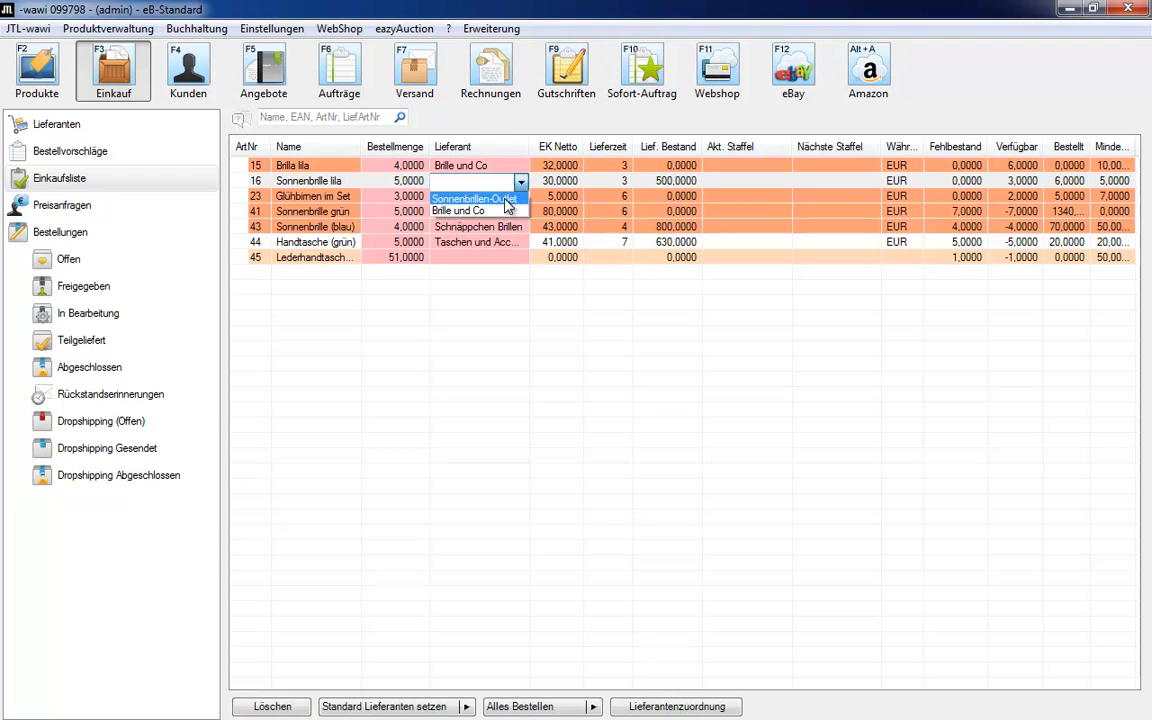
click(494, 213)
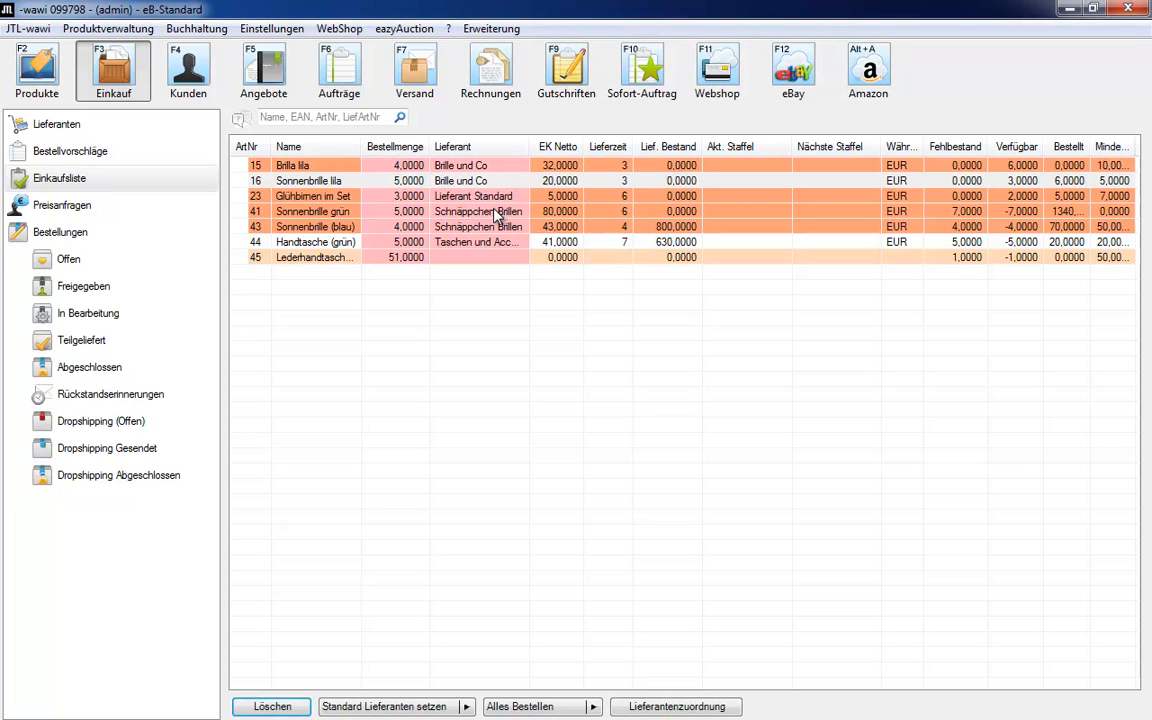
Choose Brille und Co as the supplier for Sonnenbrille grün and Sonnenbrille (blau)
click(517, 196)
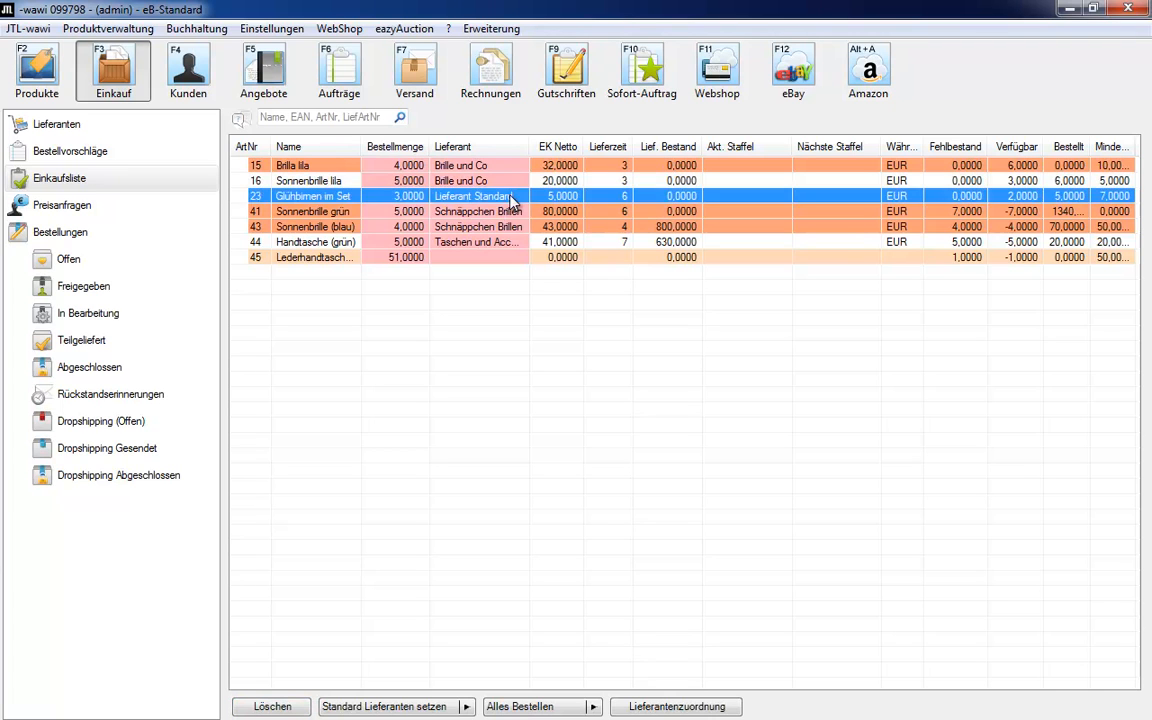
click(519, 196)
click(537, 283)
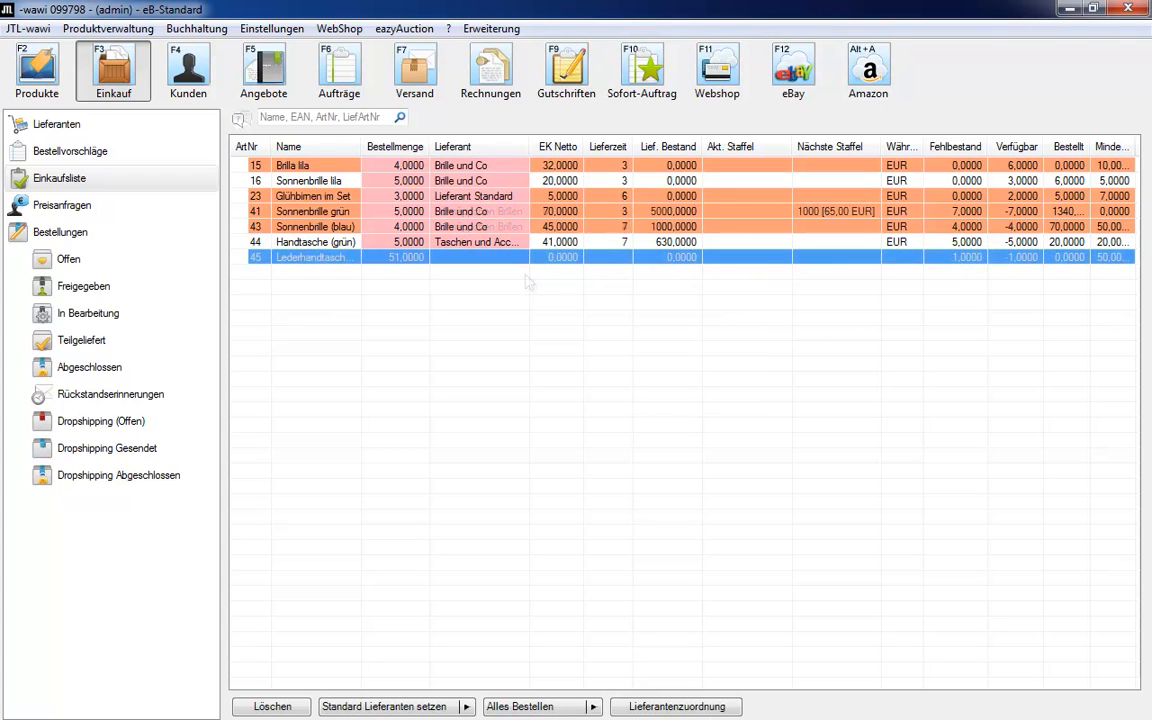
Add Handtaschen Verkauf as a supplier of the article Lederhandtasche (braun) through its supplier assignment
click(724, 705)
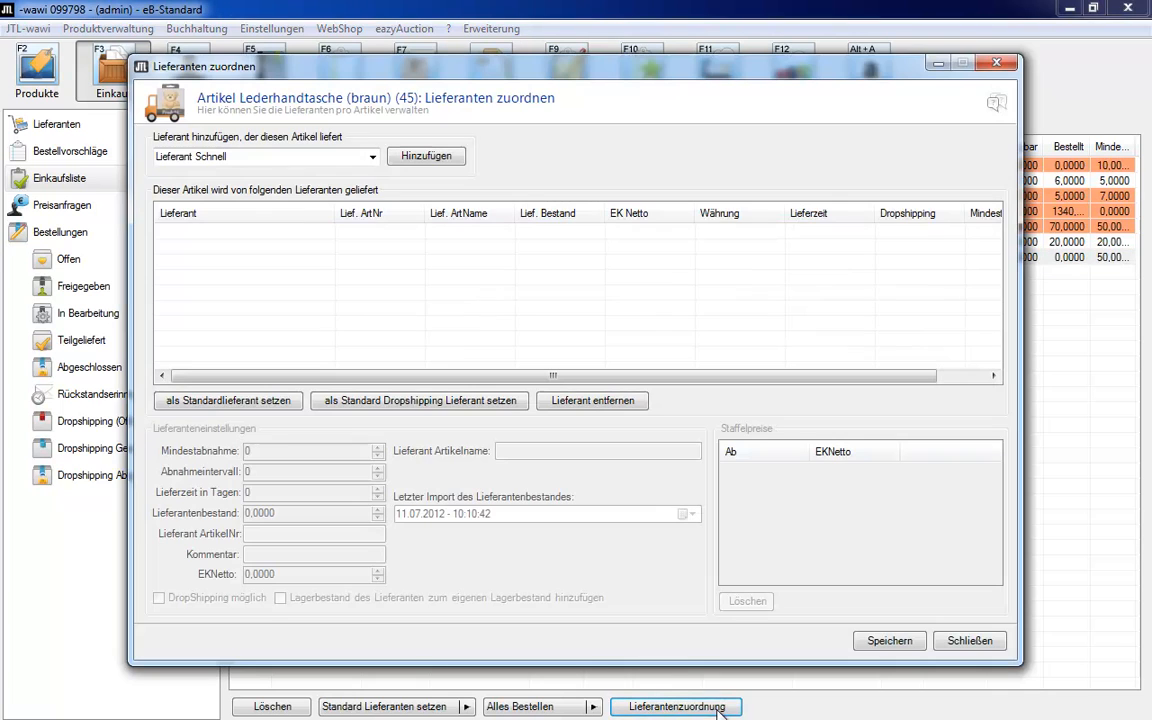
click(372, 157)
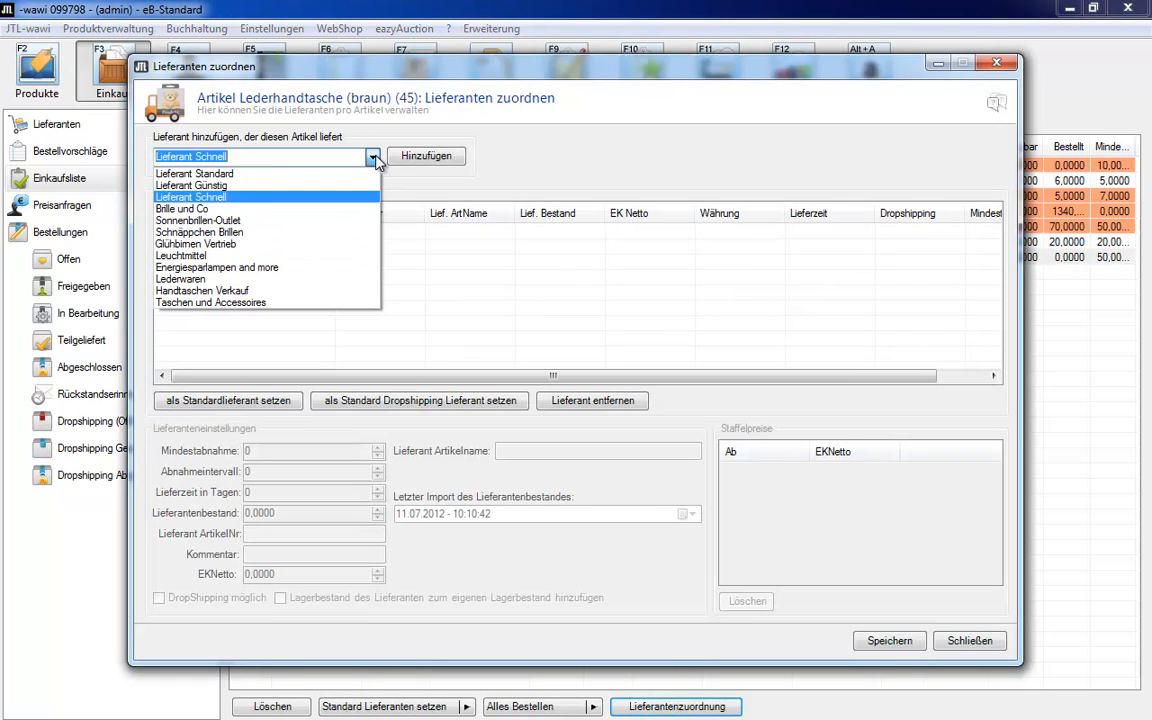
click(260, 290)
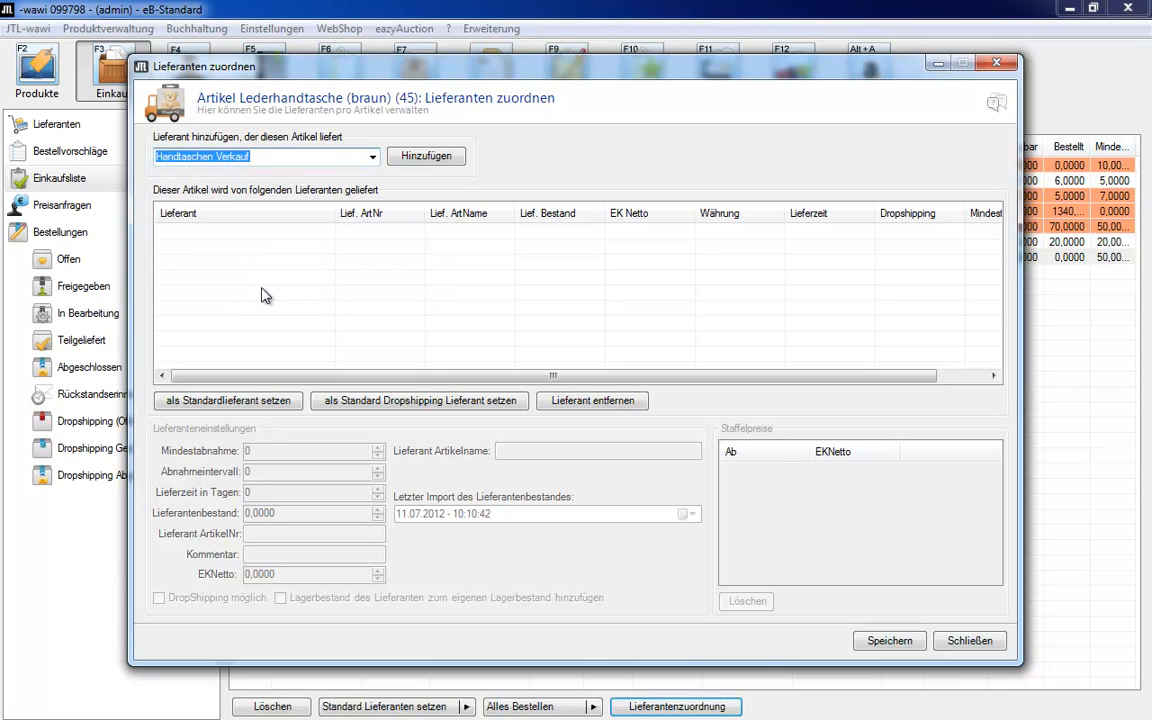
click(414, 157)
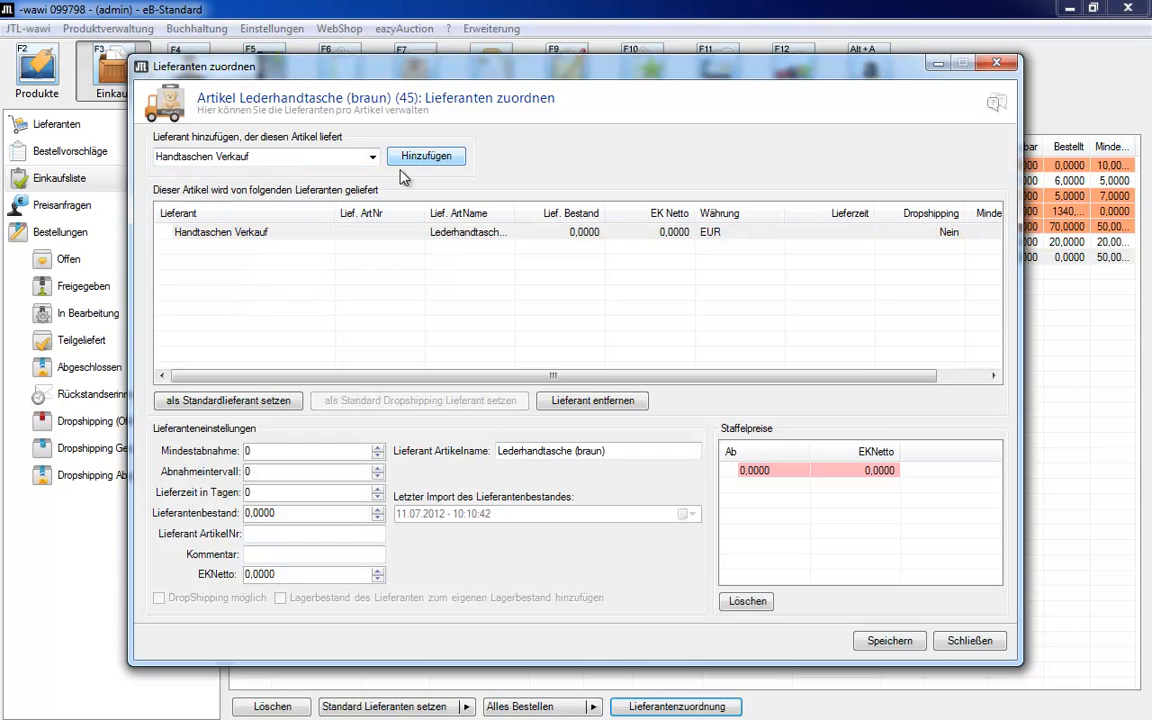
click(309, 273)
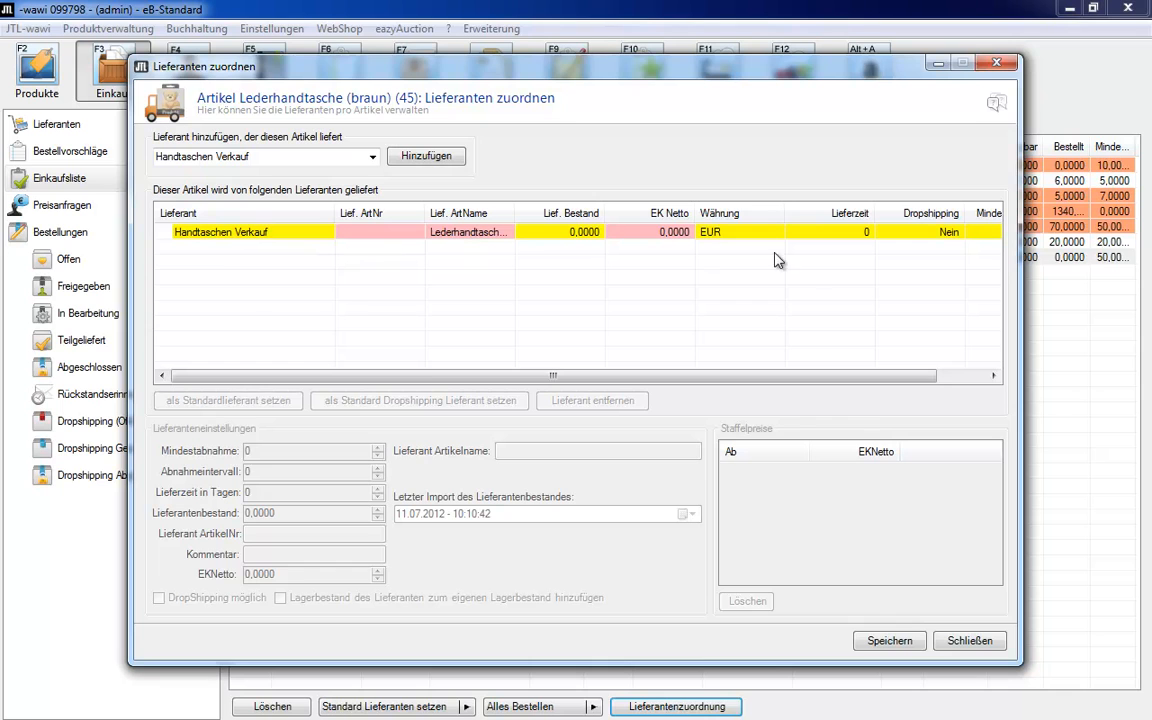
Set the delivery time of Handtaschen Verkauf to 5 days and its supplier stock to 60000
click(197, 236)
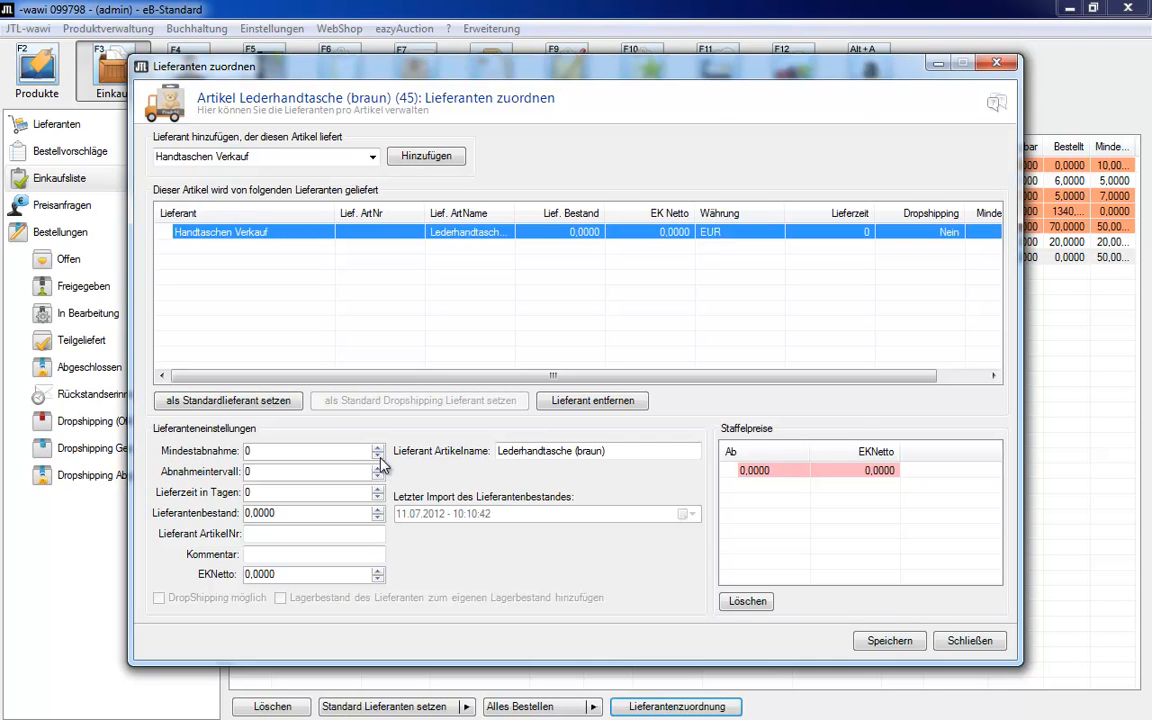
click(378, 490)
click(378, 490)
click(378, 490)
click(378, 490)
click(378, 490)
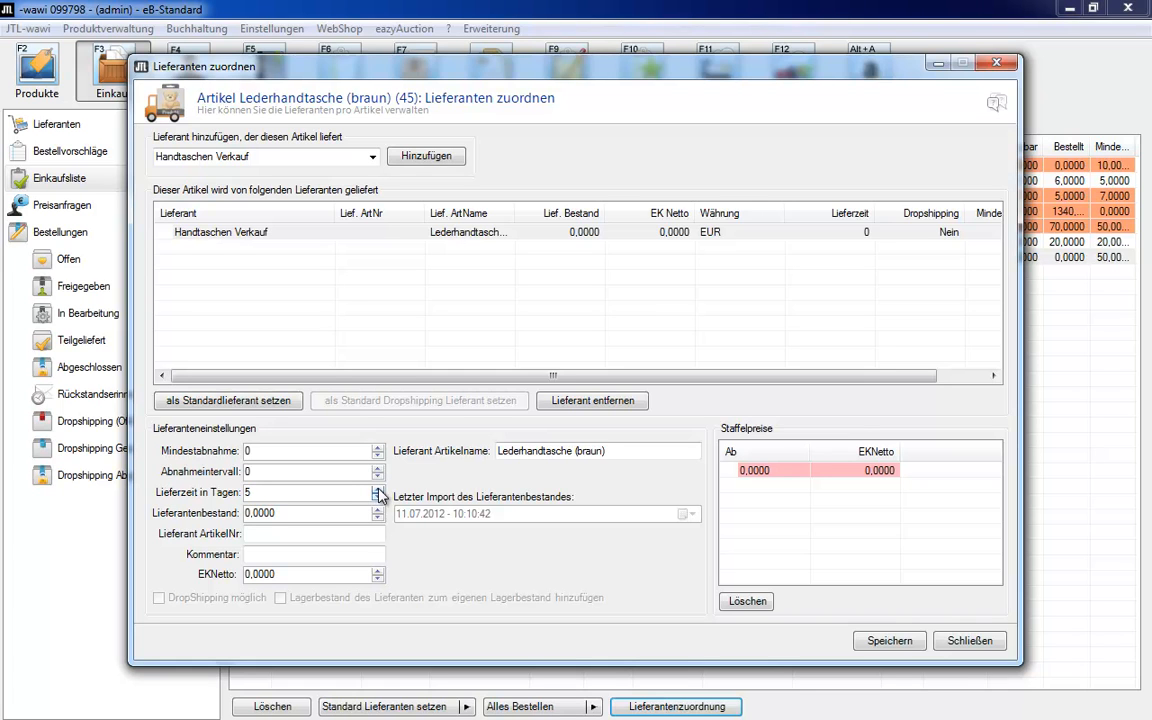
drag(292, 514, 222, 518)
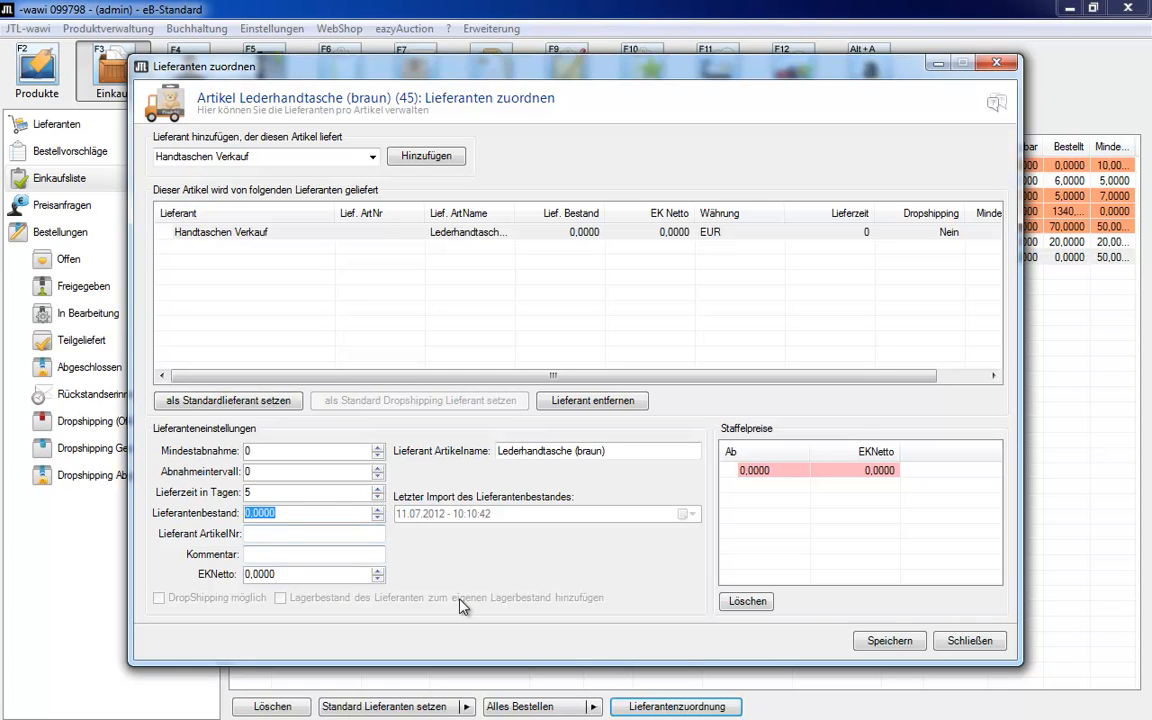
text(6000)
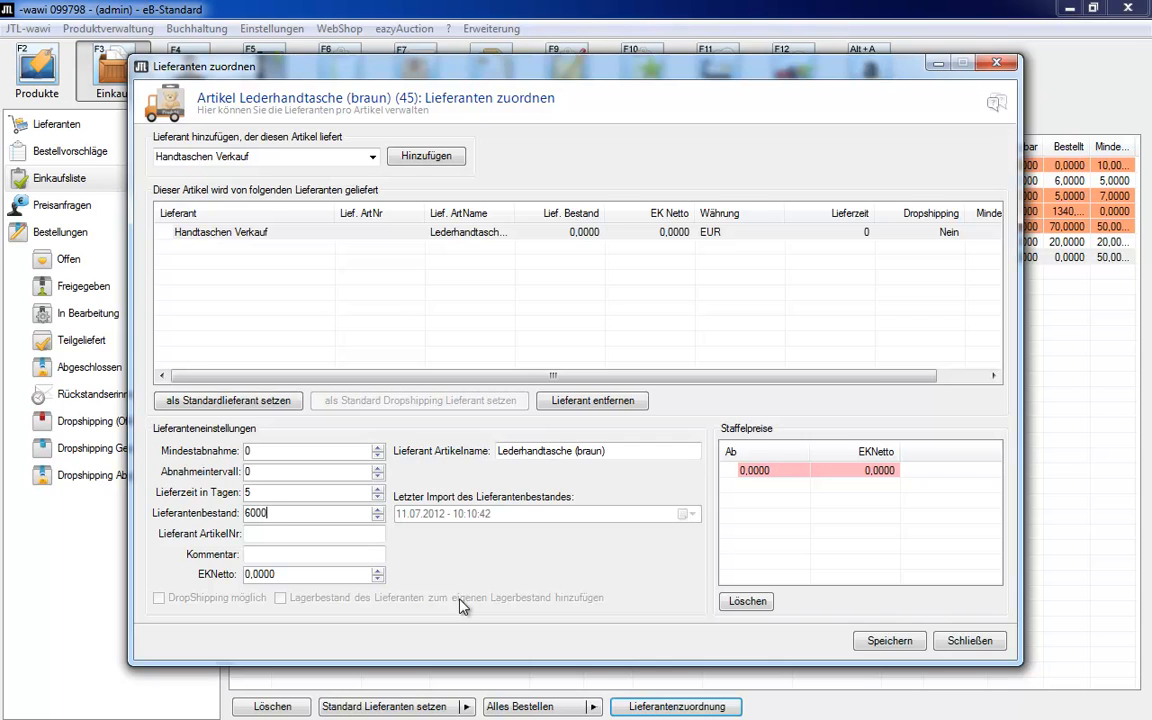
text(0)
Set the net purchase price of Handtaschen Verkauf to 60, with tier prices of 50 from 1000 and 45 from 2000 units
click(290, 575)
text(60)
click(766, 470)
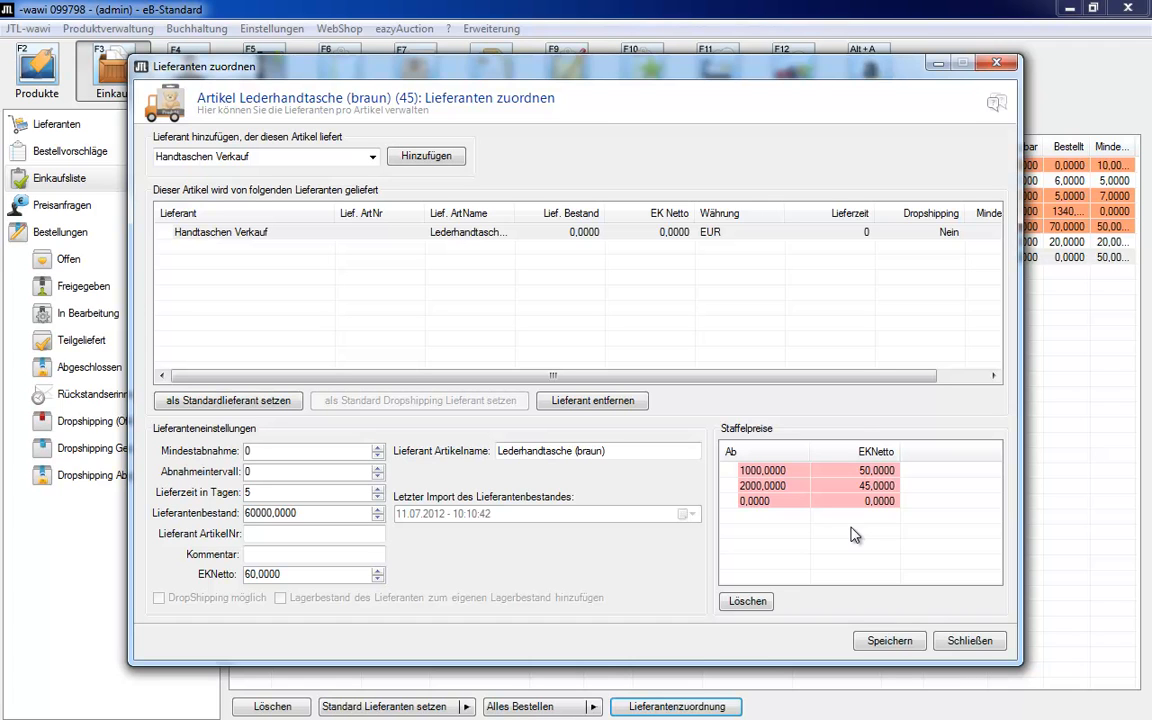
Add Taschen und Accessoires as a second supplier of Lederhandtasche (braun) and select its entry
click(372, 157)
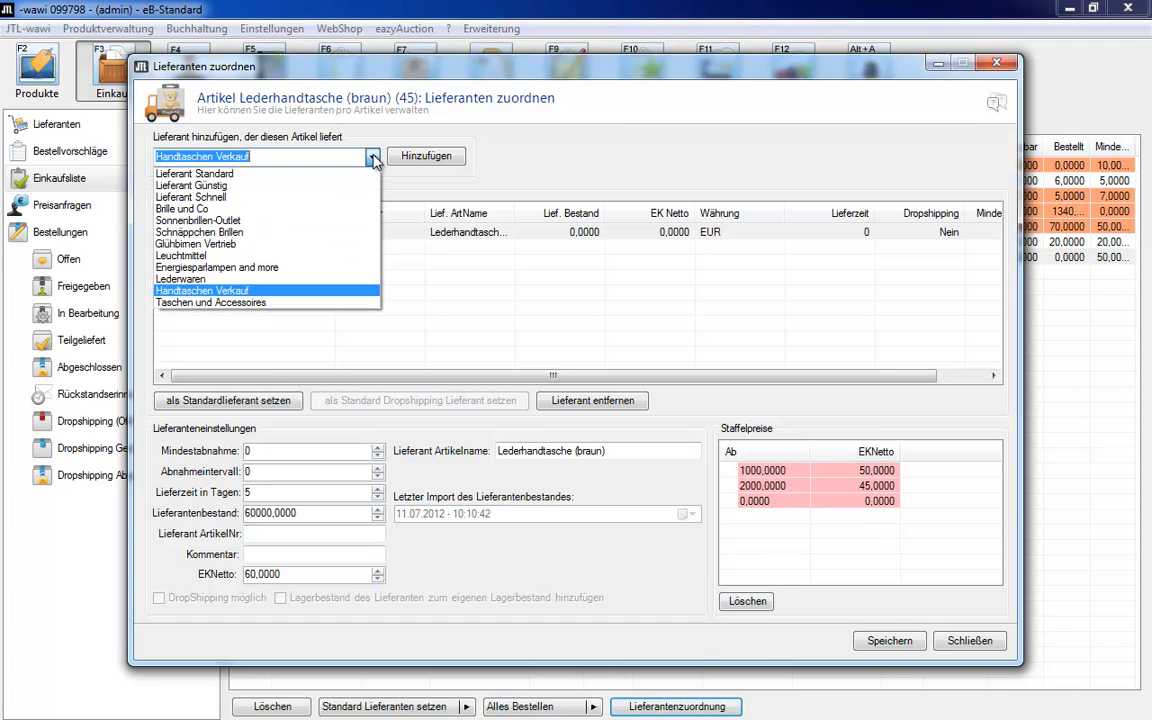
click(285, 302)
click(432, 158)
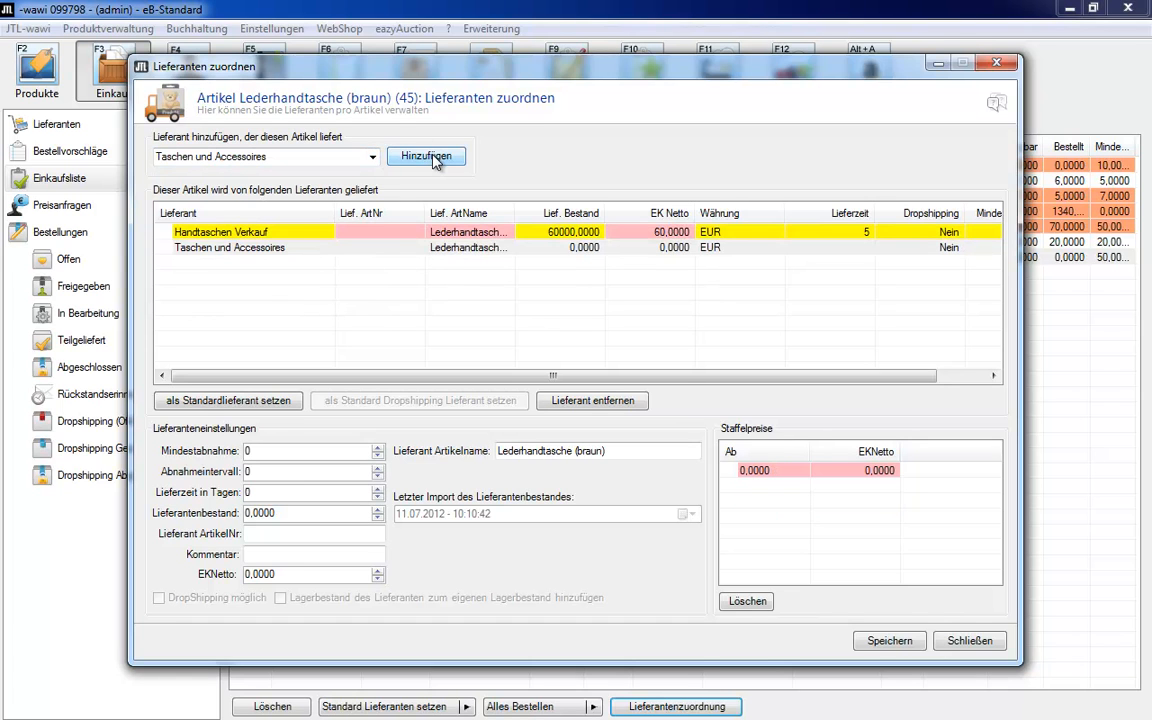
click(238, 247)
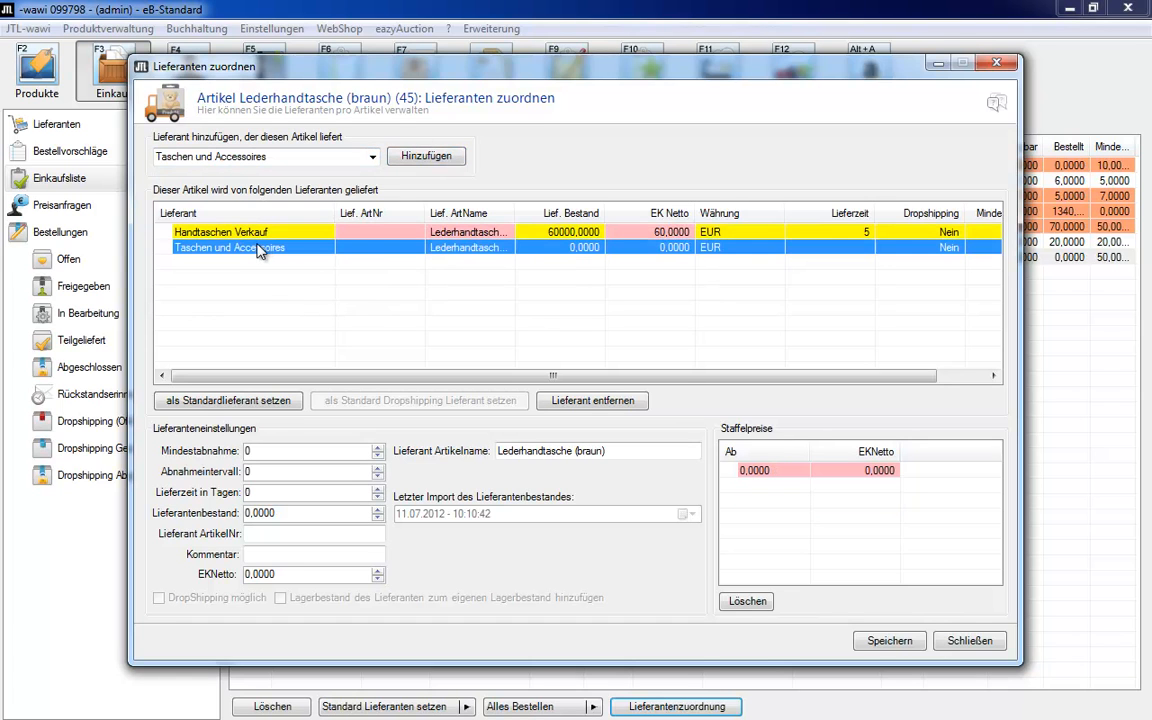
Give Taschen und Accessoires a delivery time of 3 days and a net purchase price of 80, and save the supplier assignment
double_click(378, 489)
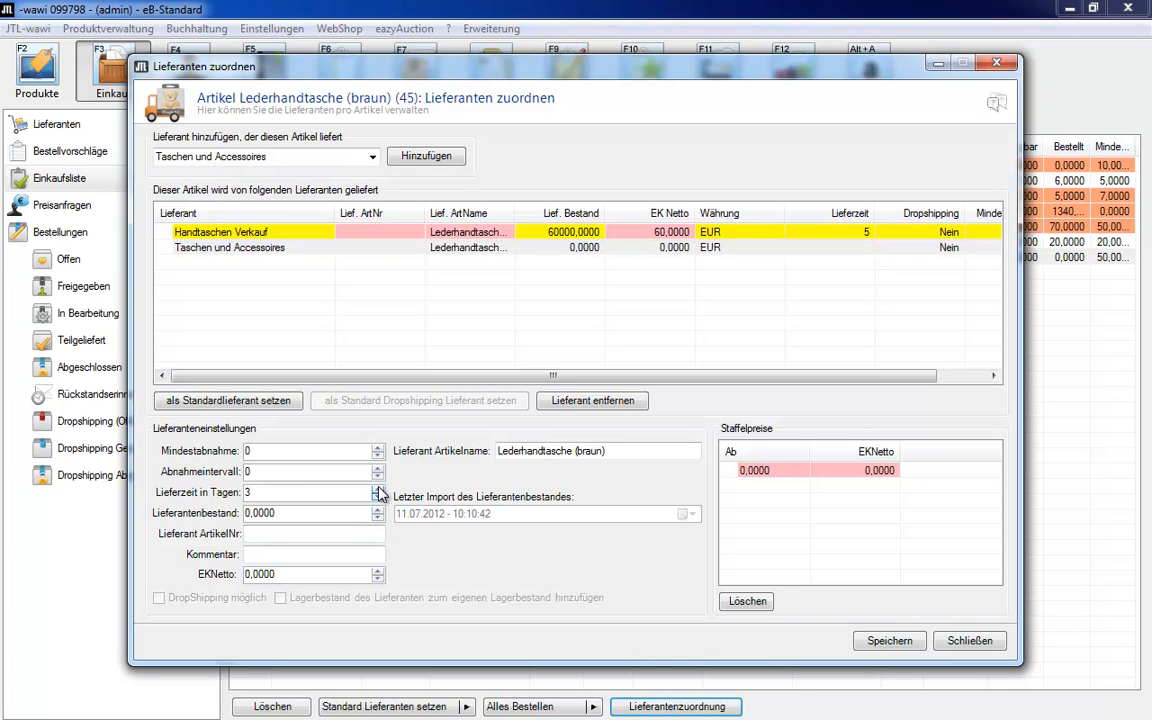
click(287, 574)
text(80)
click(900, 641)
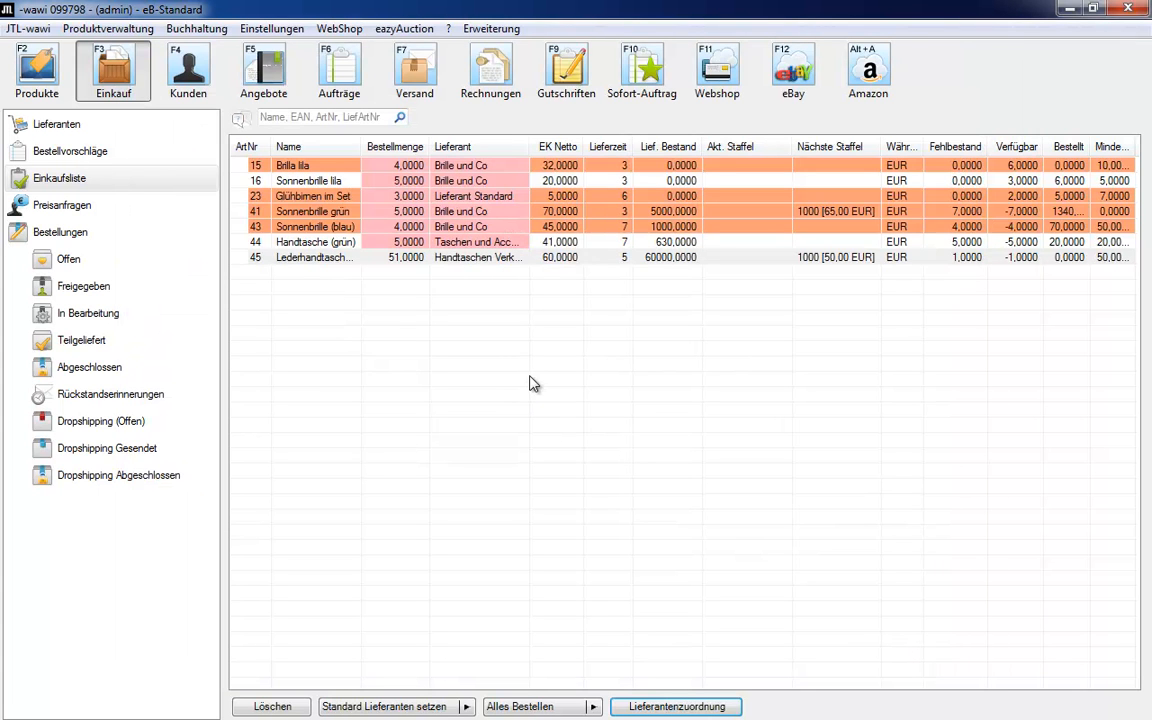
Apply the fastest supplier to the leather handbag, article 45, in the purchase list
click(463, 259)
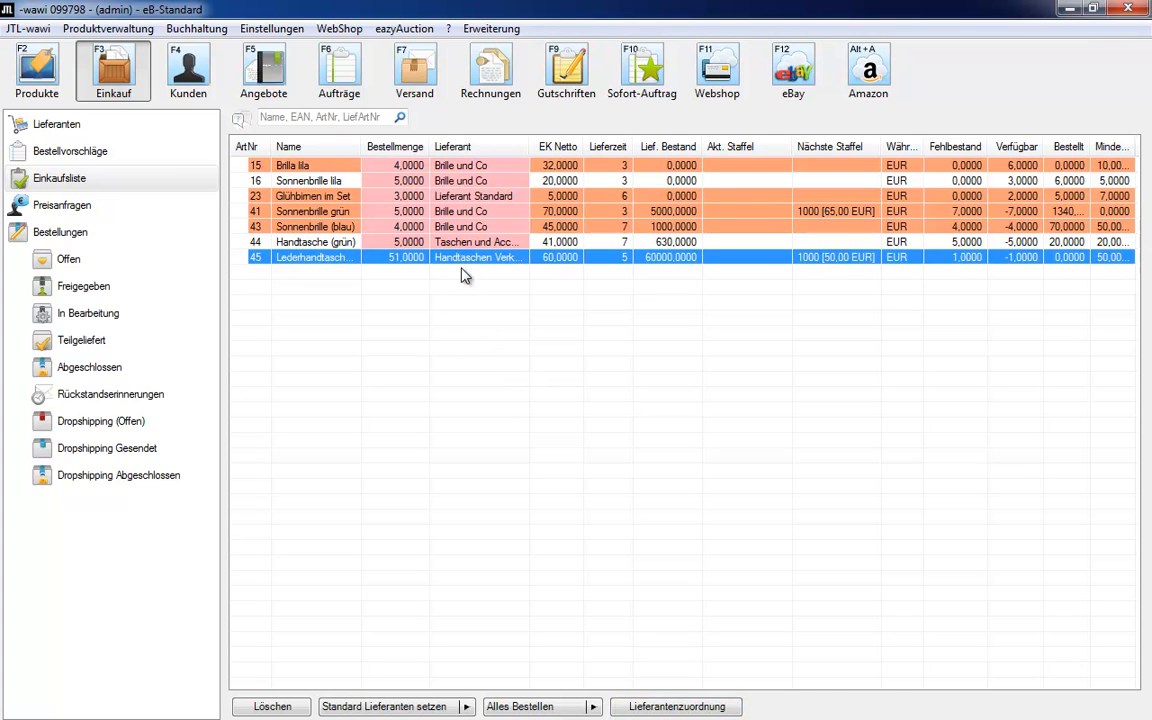
click(465, 707)
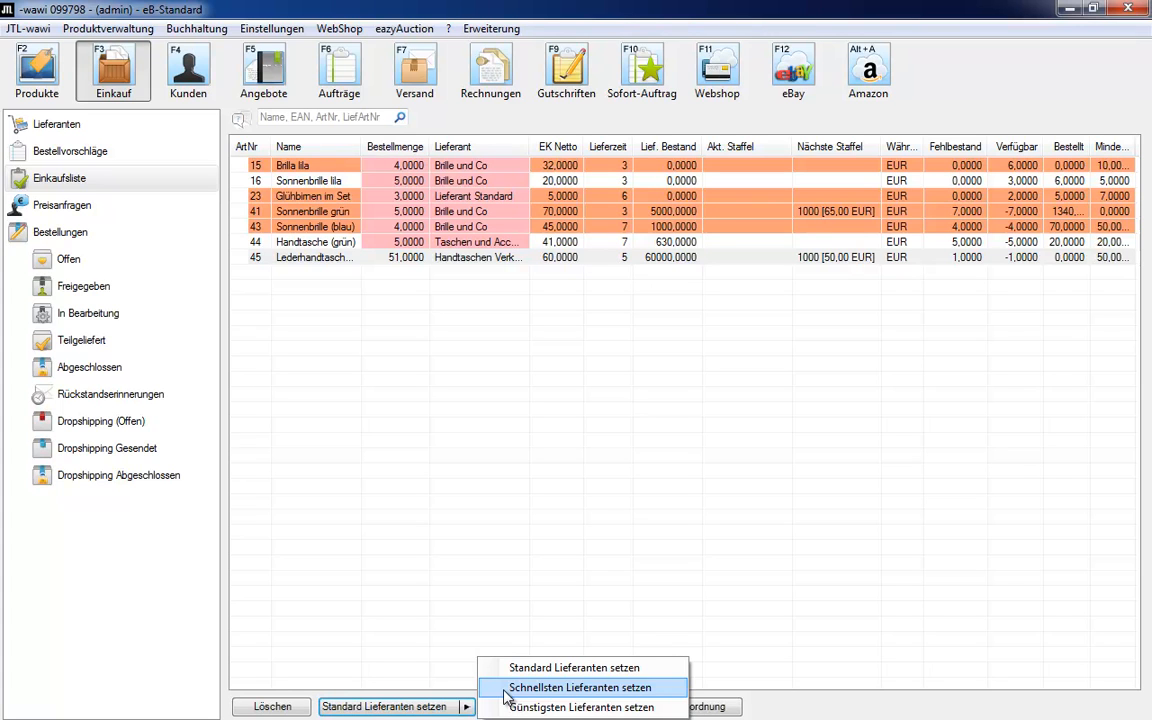
click(580, 687)
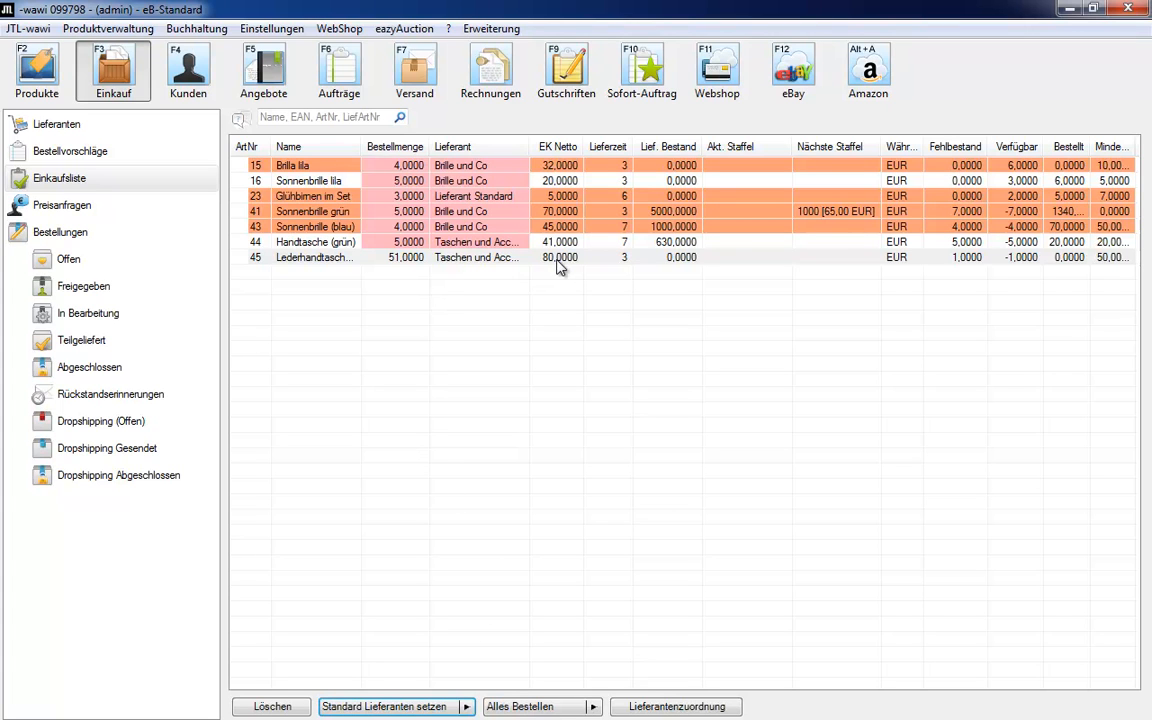
Set the order quantity of Sonnenbrille grün in the purchase list to 1000
click(500, 214)
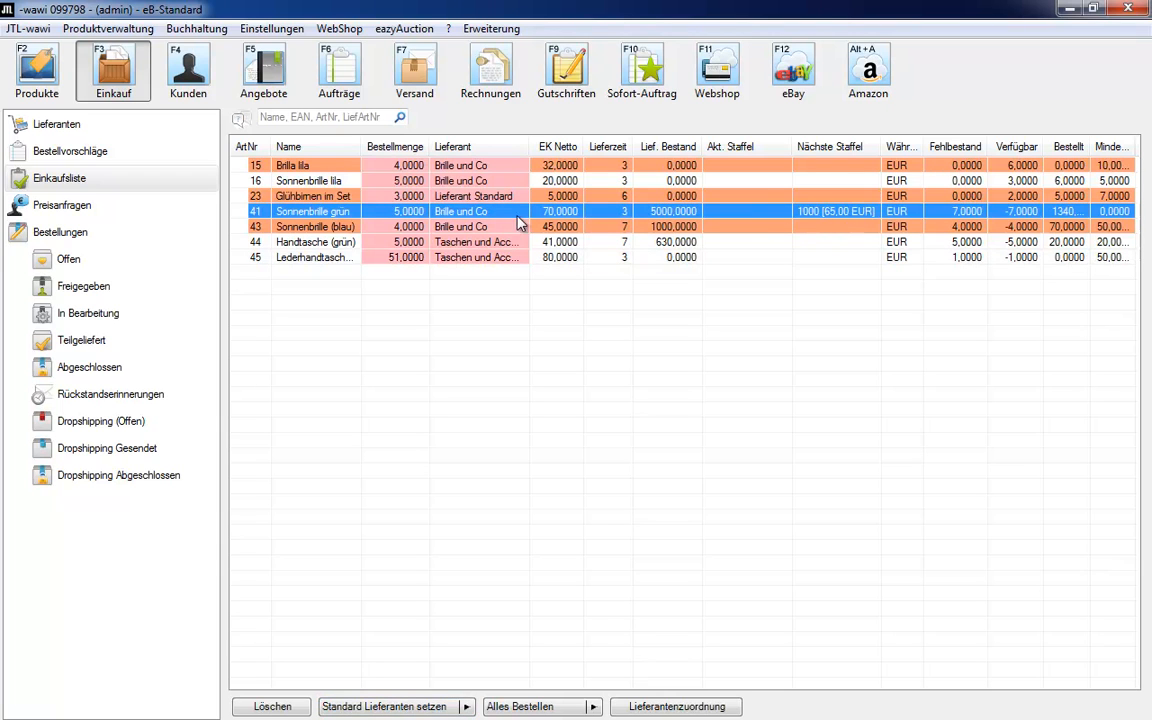
click(422, 212)
text(1000)
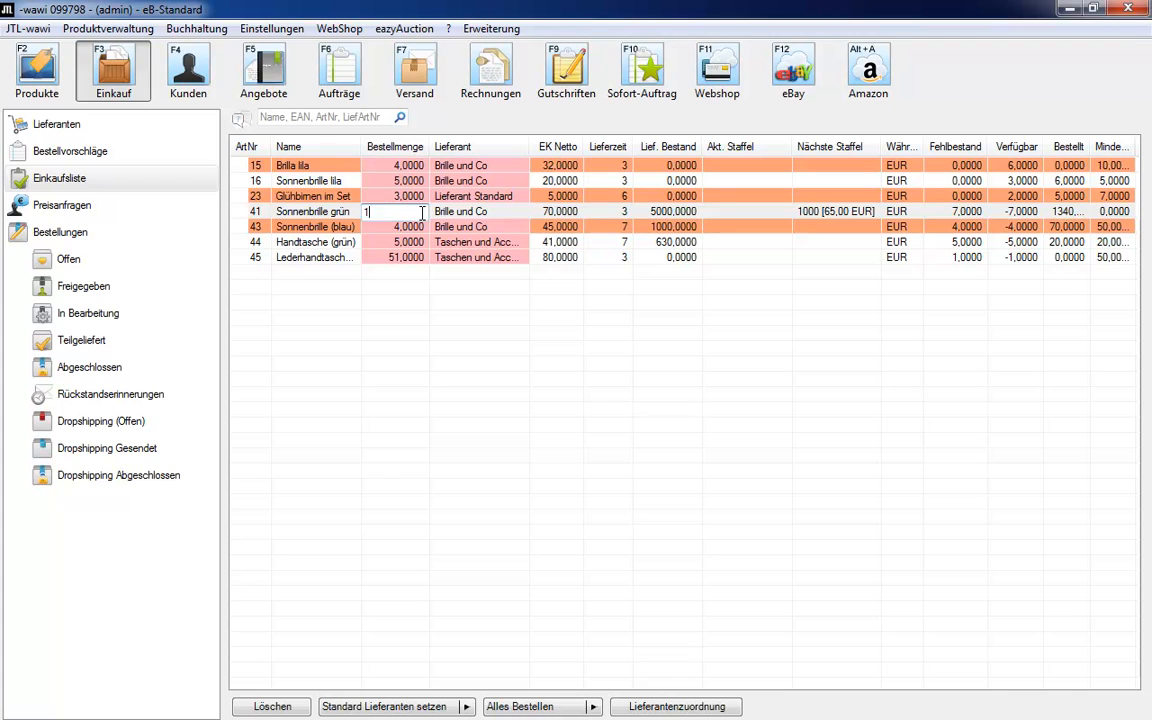
click(440, 289)
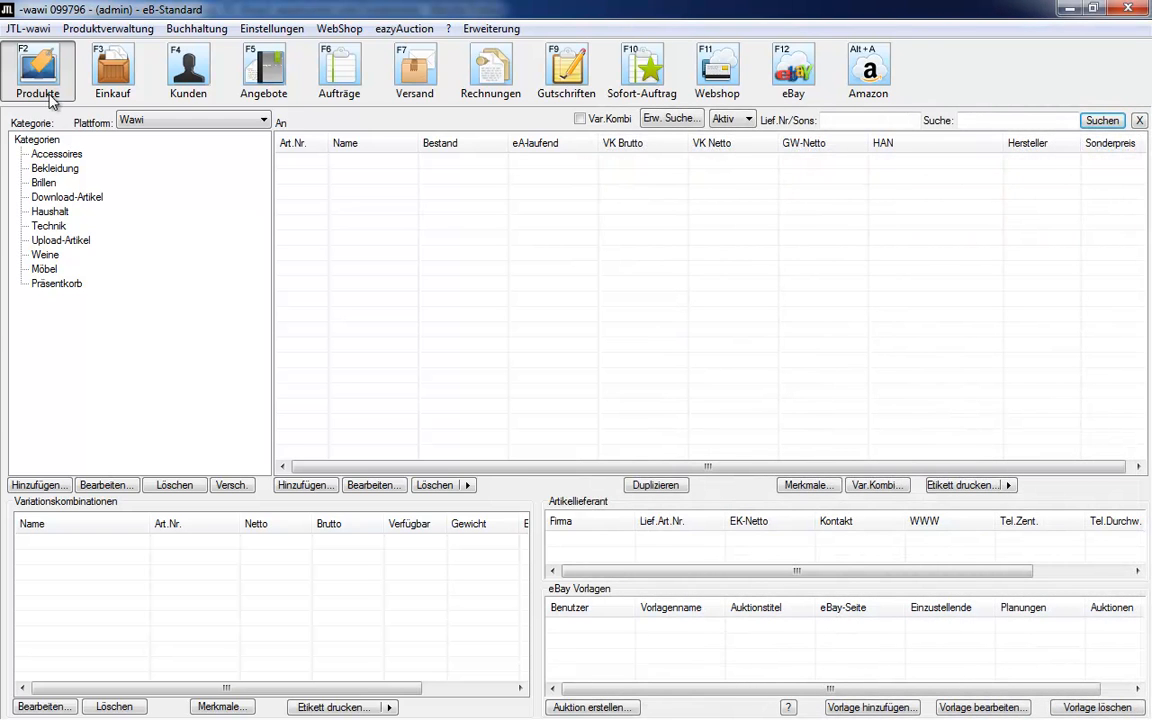
Open the article details of Sonnenbrille lila from the Brillen category and view its supplier assignment
click(44, 183)
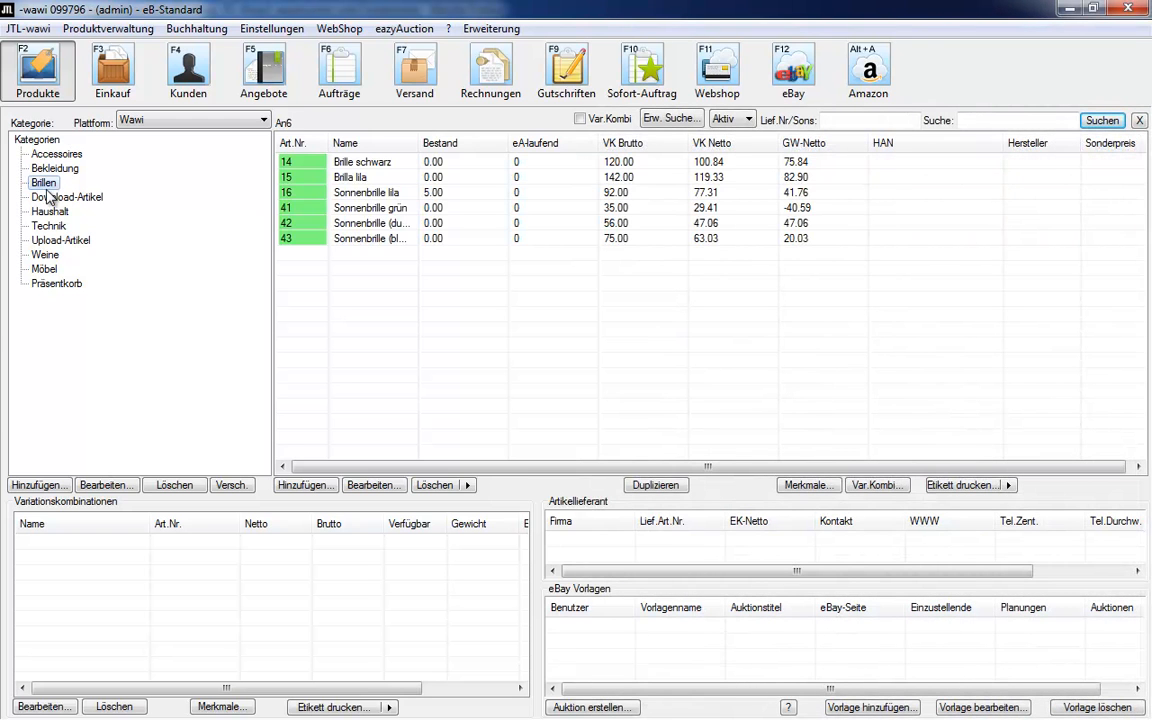
click(404, 193)
double_click(404, 193)
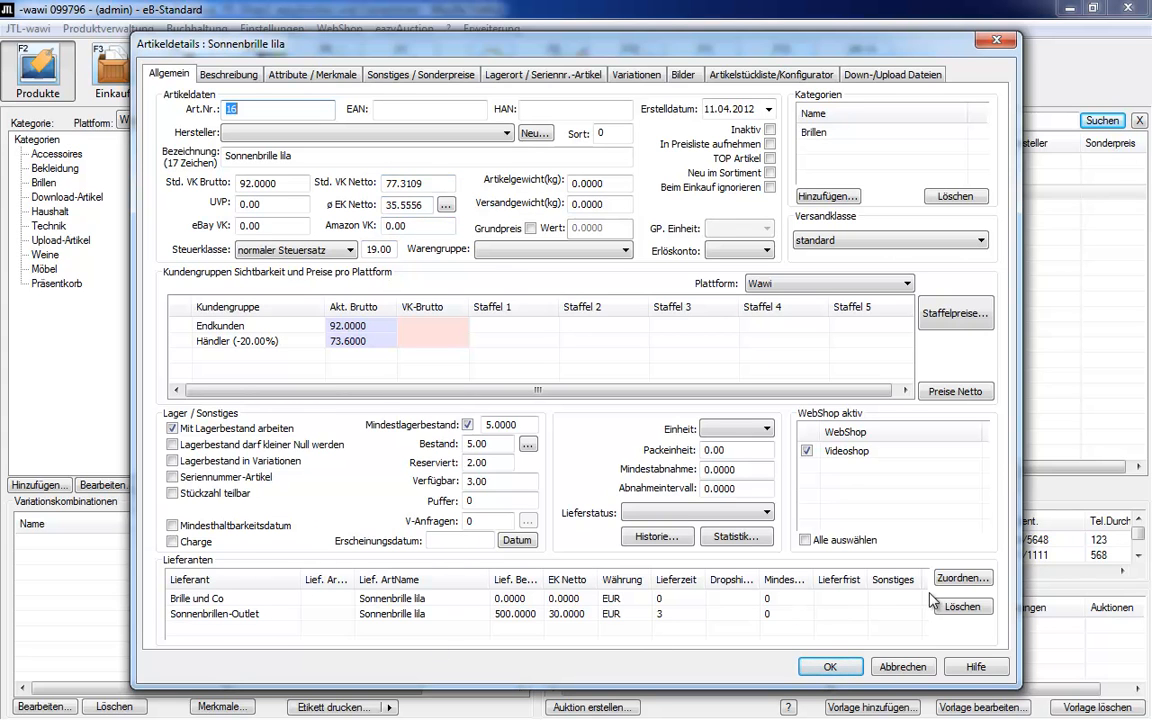
click(960, 579)
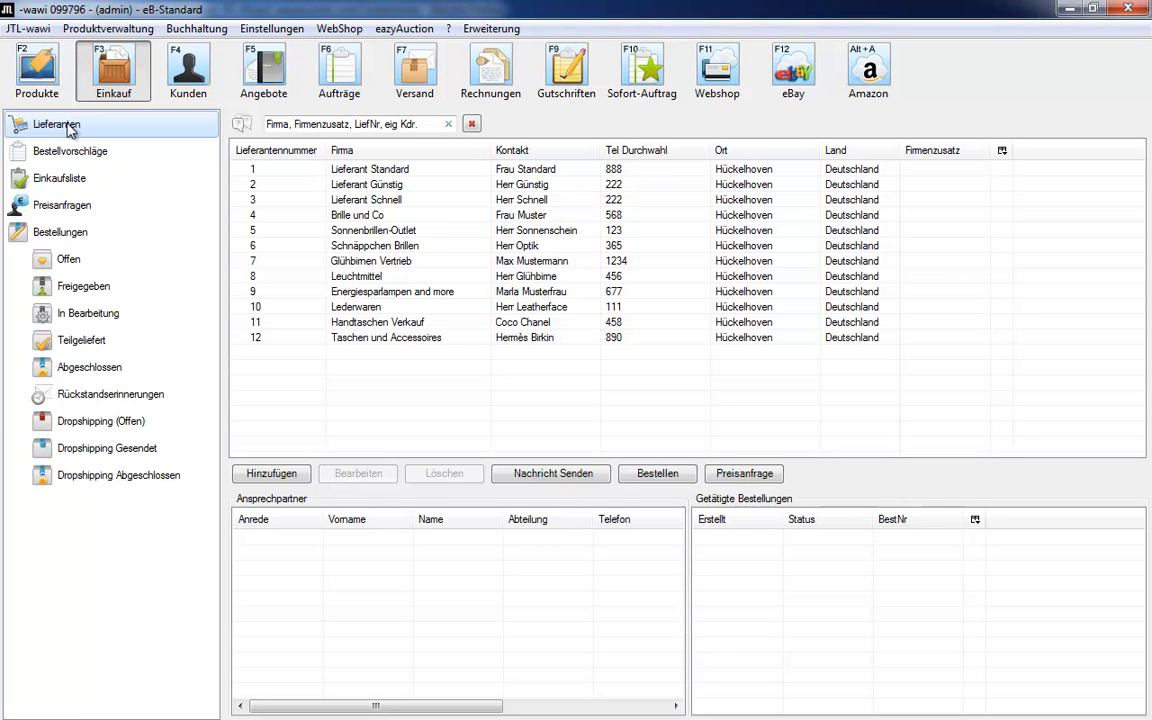
In the conditions of supplier Brille und Co, set the minimum order value to 500 EUR and the small-quantity surcharge to 20 EUR
double_click(379, 224)
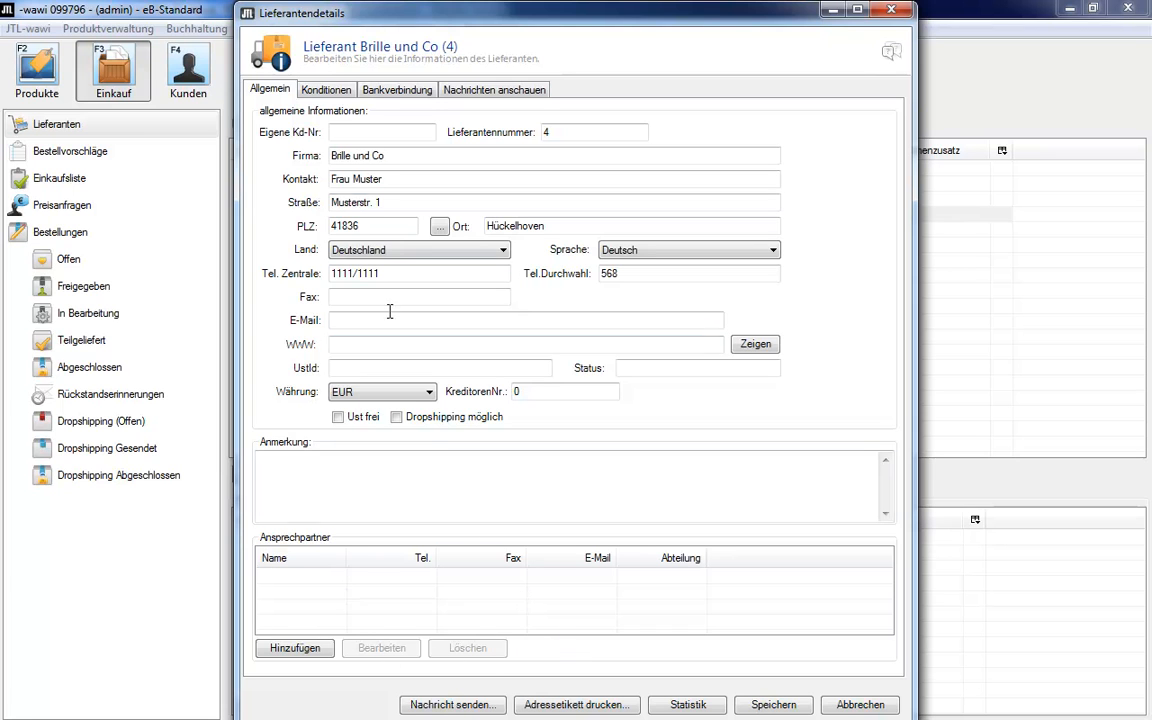
click(335, 91)
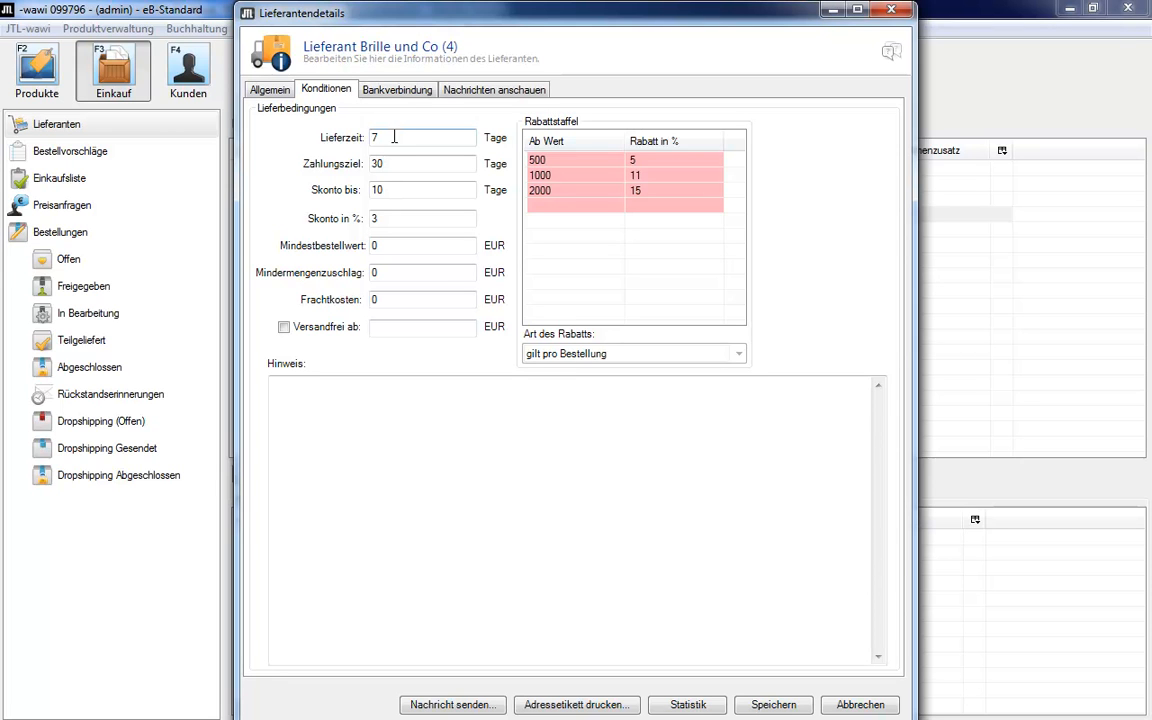
click(411, 190)
click(427, 220)
click(395, 249)
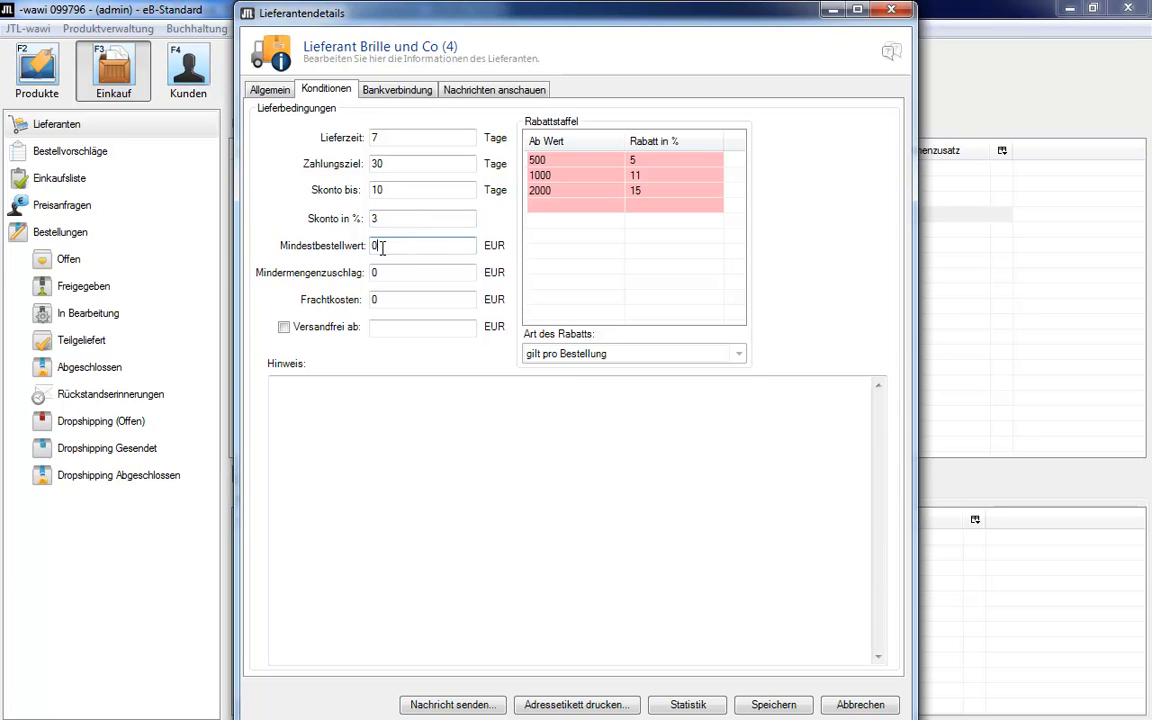
text(500)
click(374, 273)
text(20)
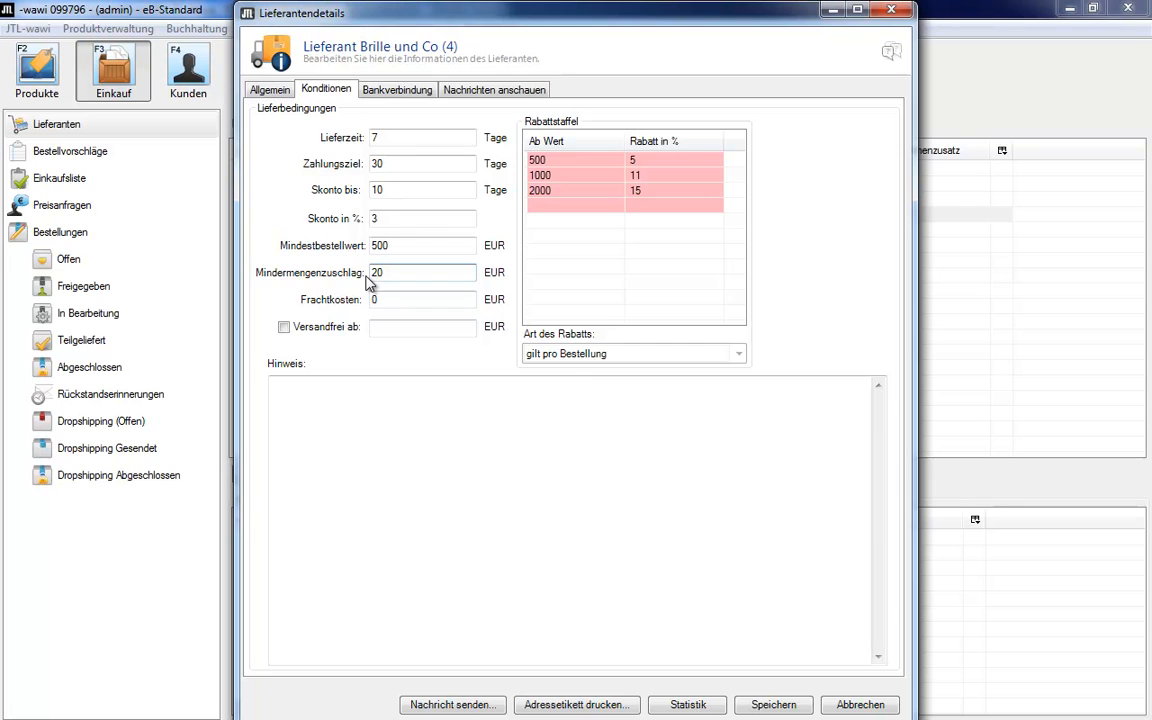
Set the supplier's freight costs to 50 EUR and enable free shipping from 800 EUR
click(378, 300)
text(50)
click(284, 327)
click(391, 327)
text(800)
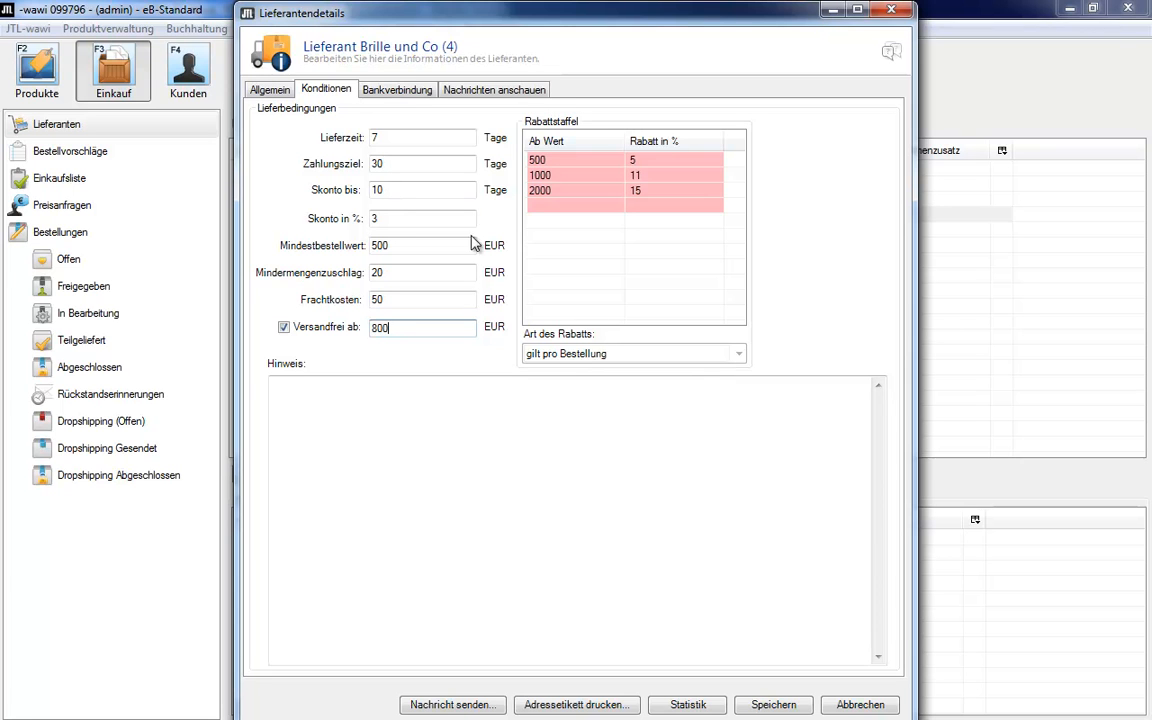
View the bank details of Brille und Co and look at the form for adding a bank account, leaving it empty
click(404, 92)
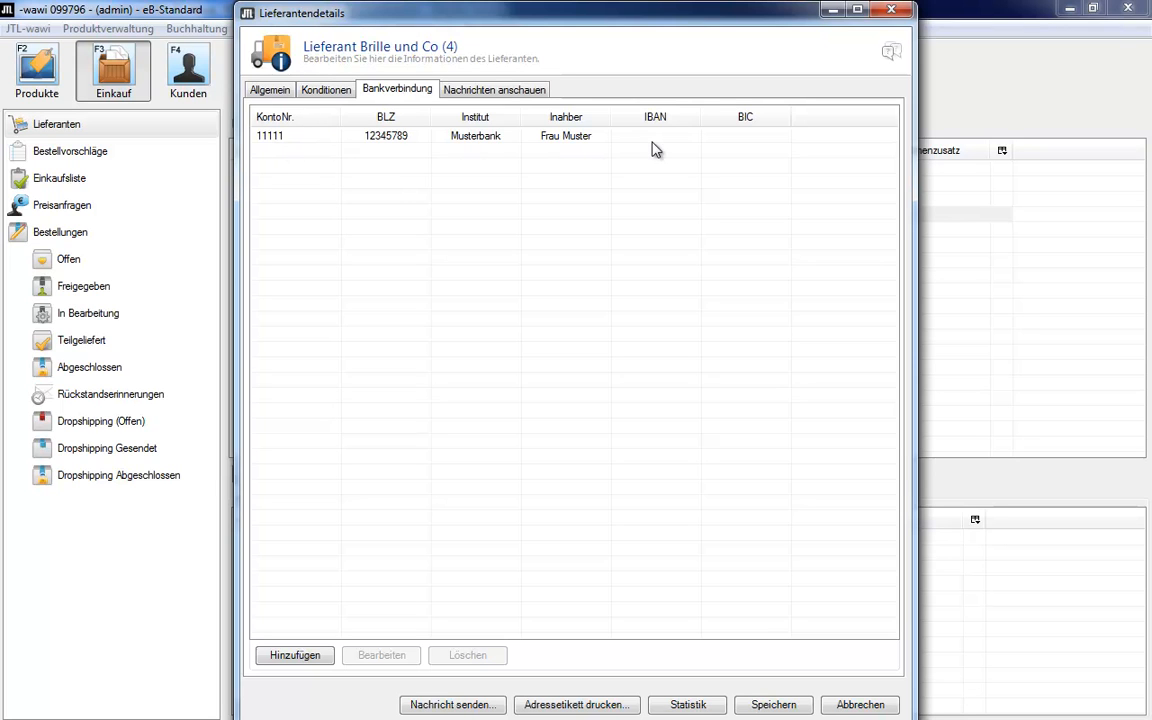
click(291, 656)
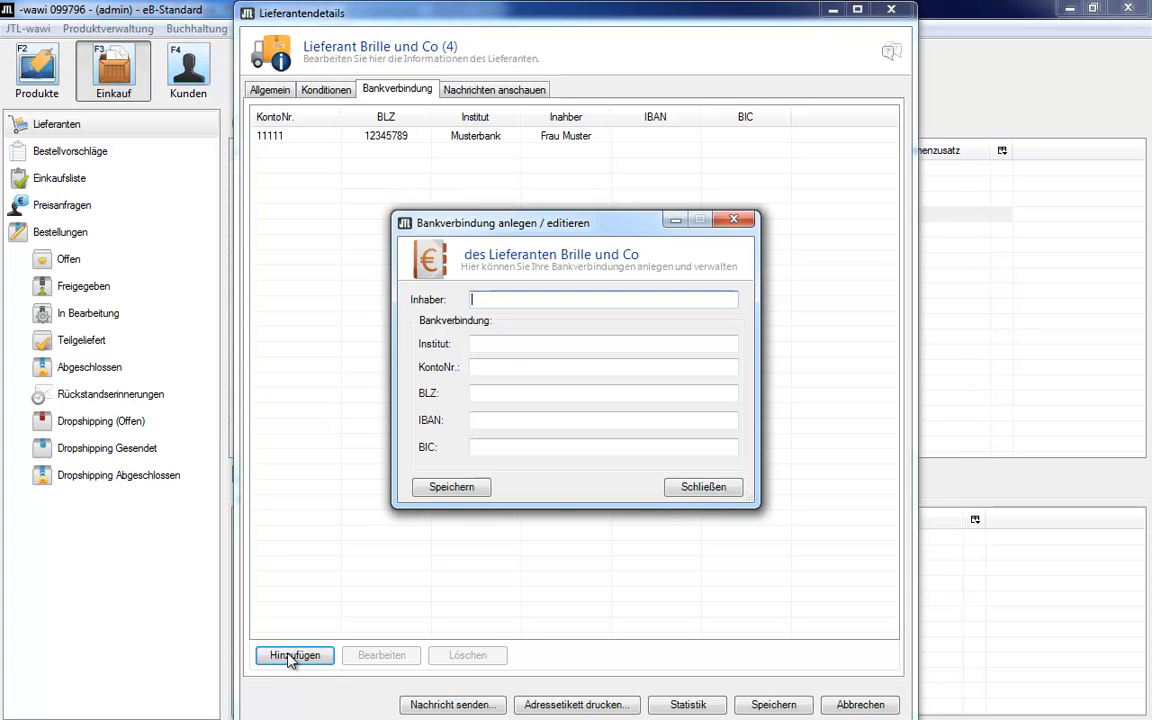
click(689, 487)
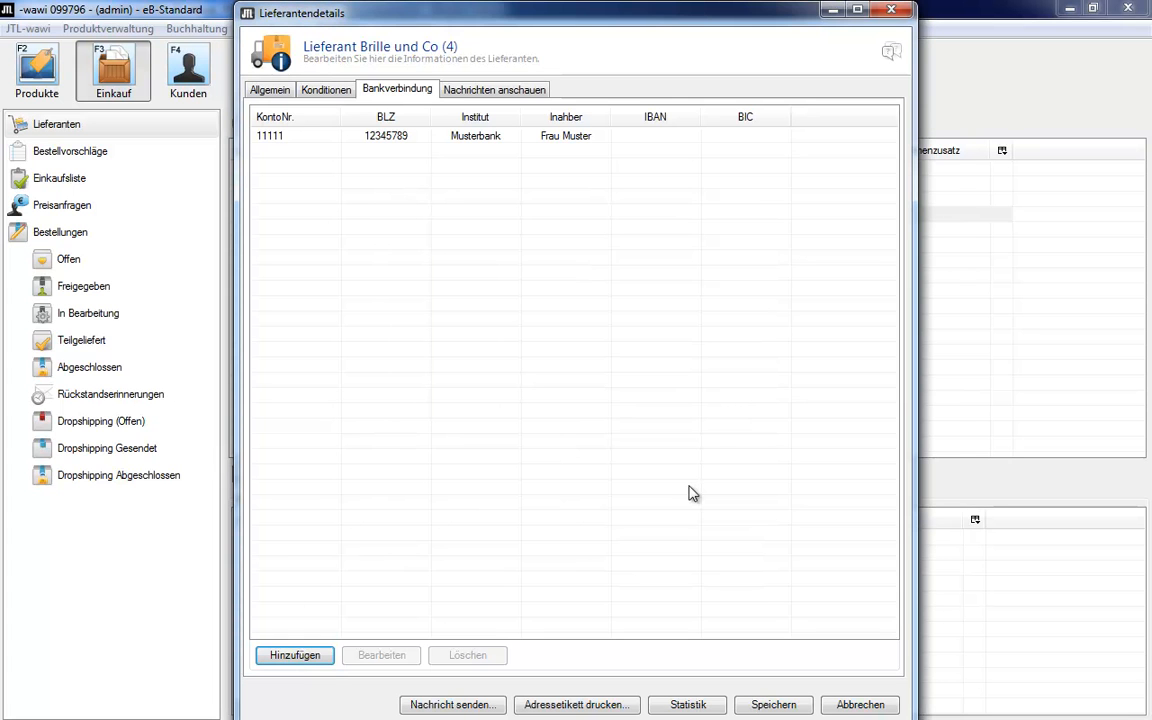
Look at the form for sending a message to Brille und Co, close it, and view the supplier's message history
click(453, 705)
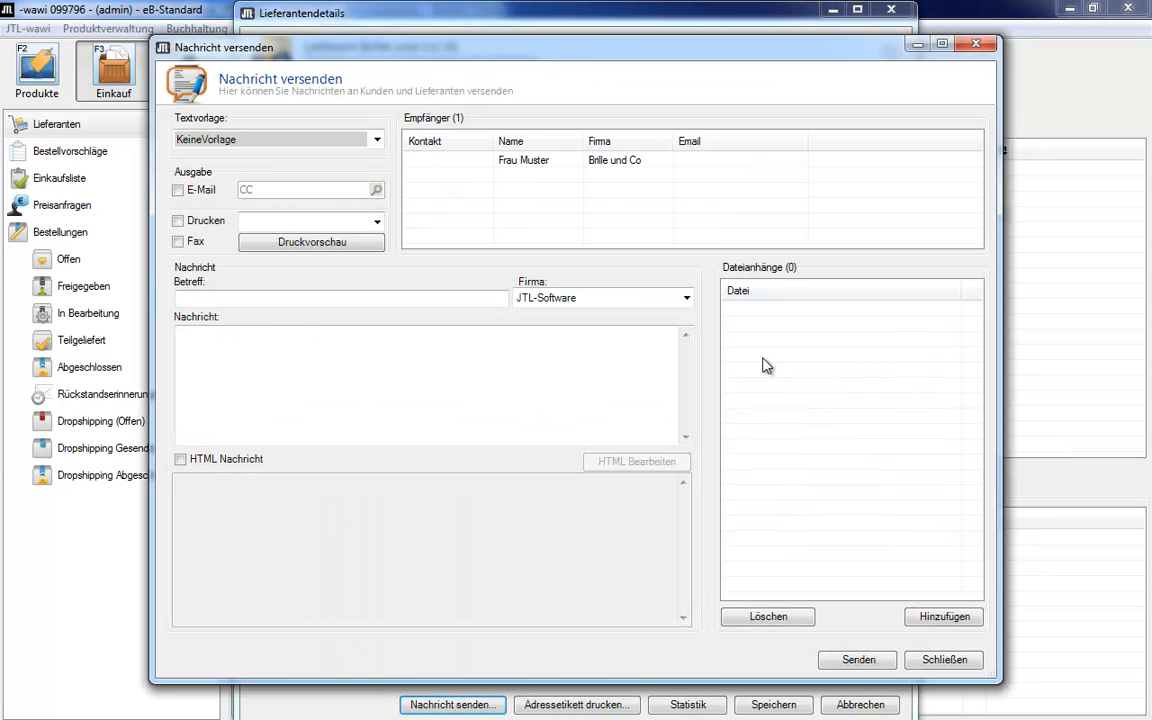
click(944, 659)
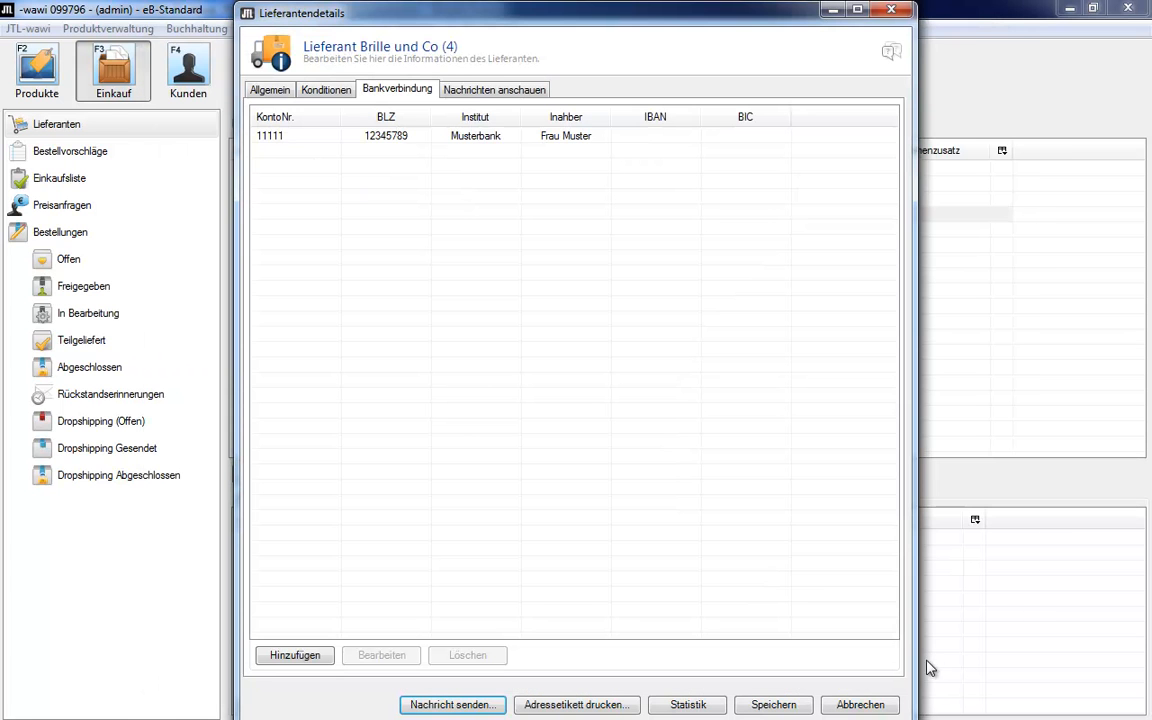
click(474, 90)
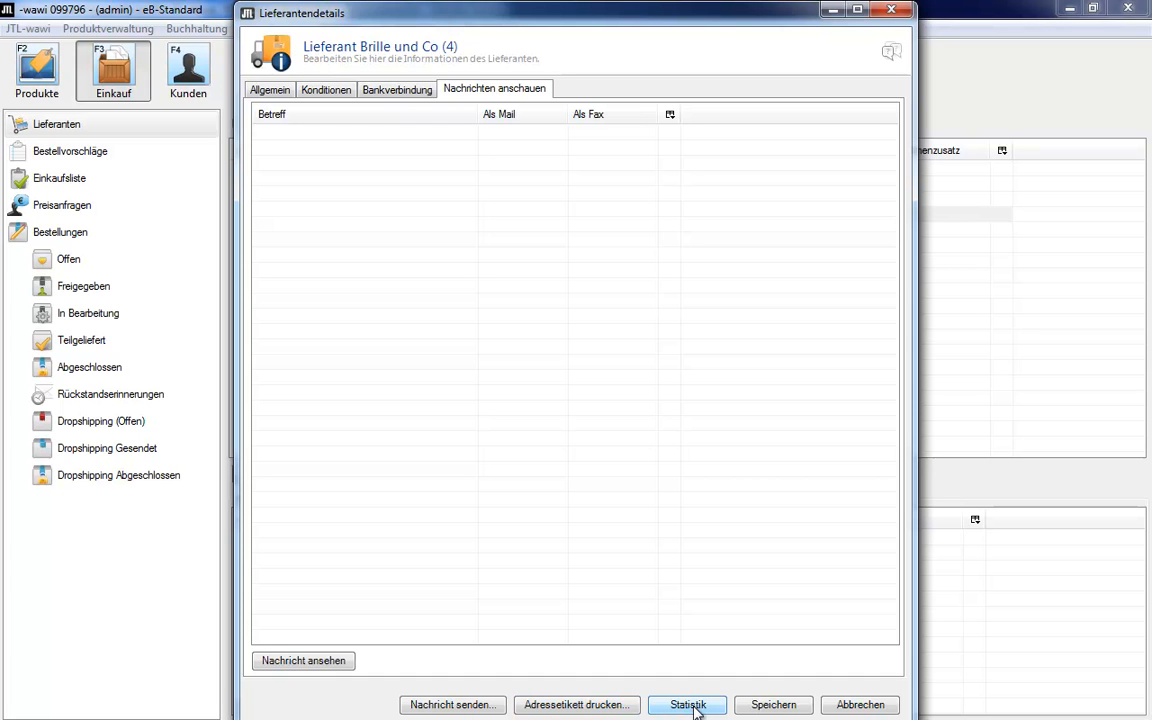
Save the changed data of supplier Brille und Co and clear the selection in the supplier list
click(774, 705)
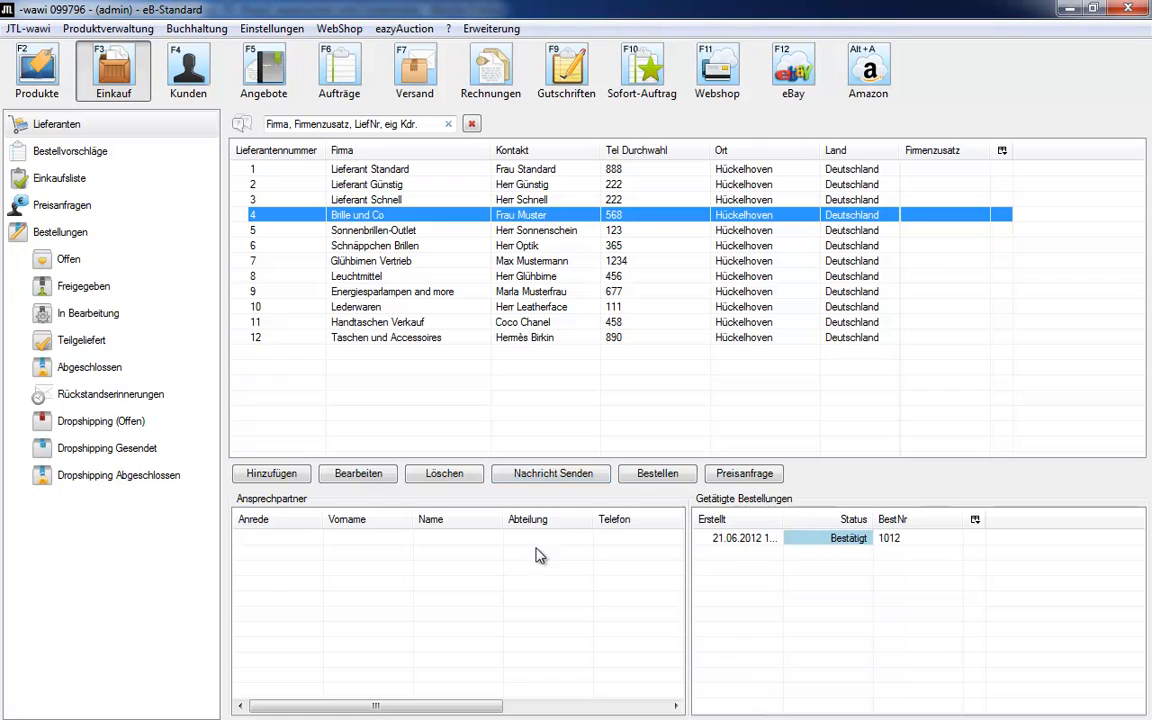
click(476, 374)
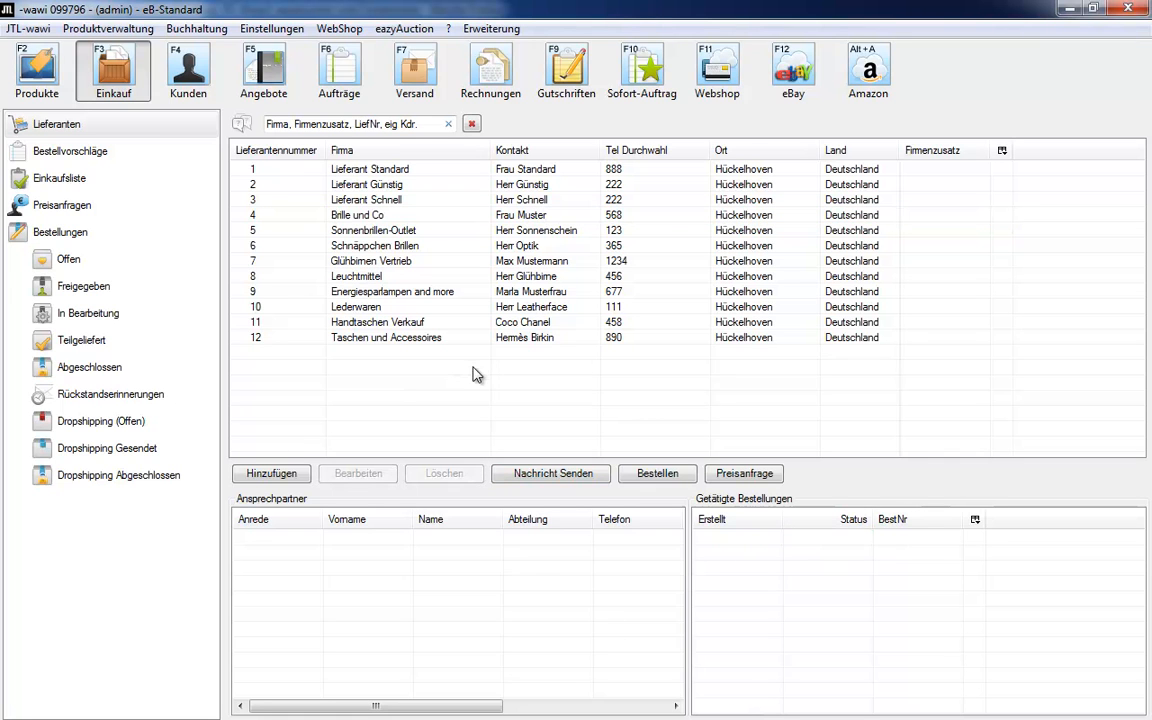
Look at the manual order form for supplier Schnäppchen Brillen and close it without placing an order
click(352, 248)
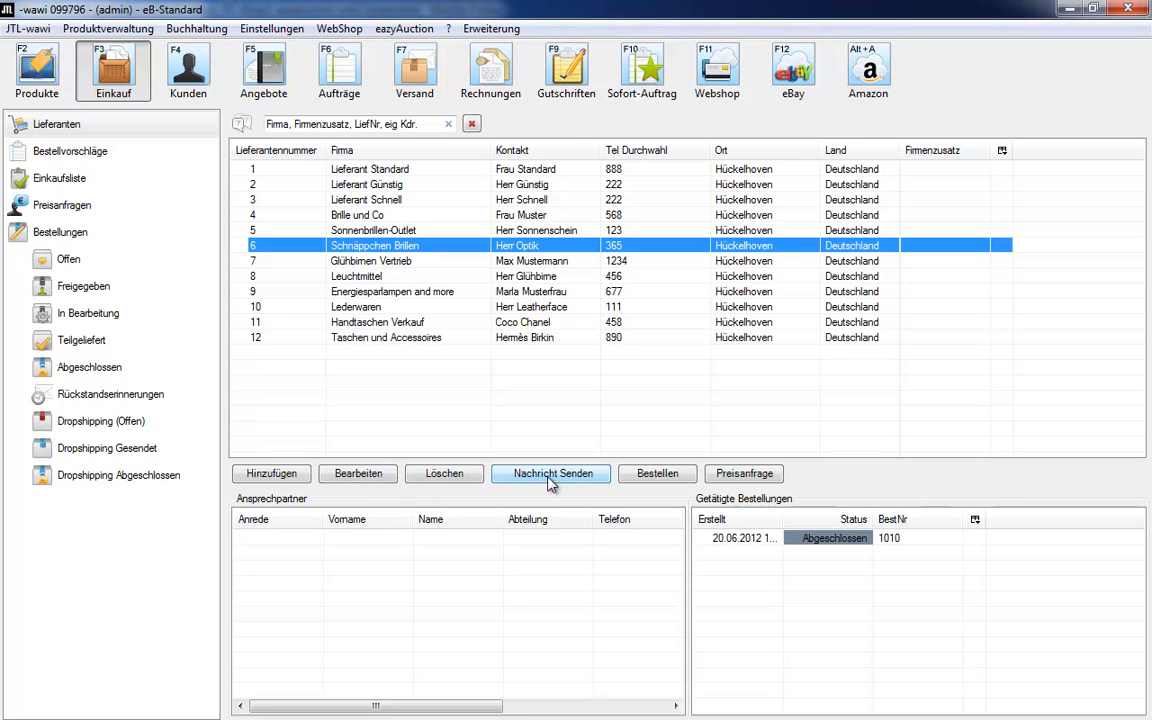
click(655, 483)
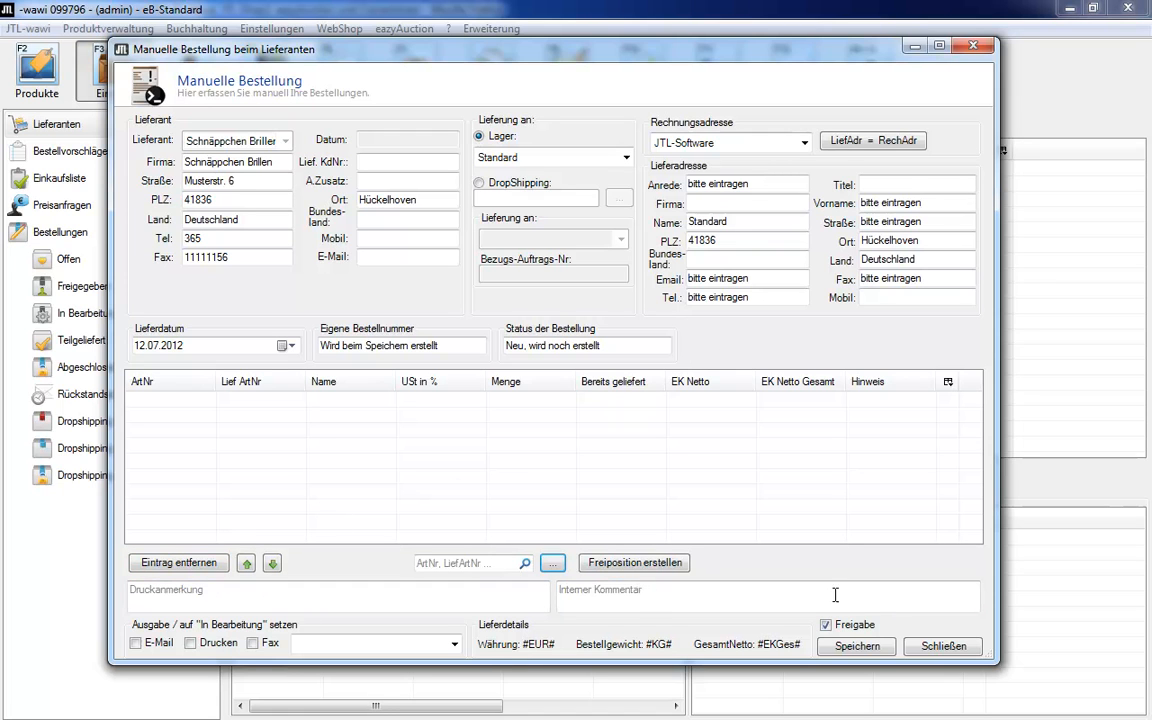
click(943, 647)
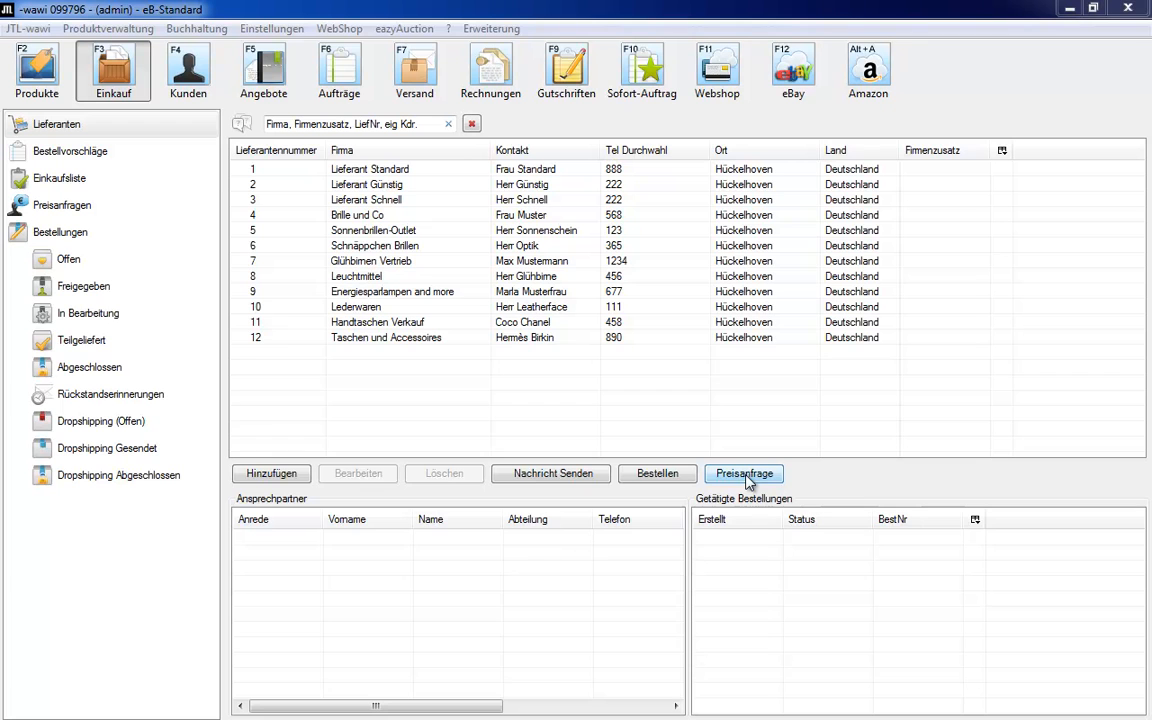
Order everything on the purchase list, reviewing the Brille und Co order positions before placing the supplier orders
click(35, 176)
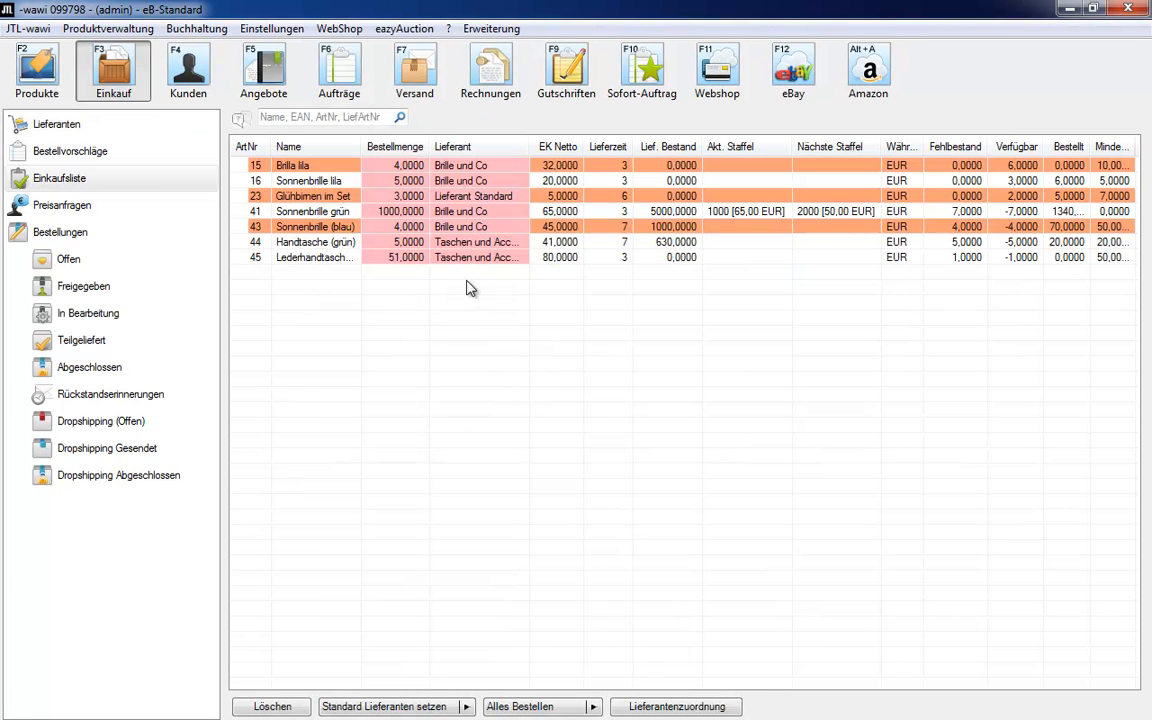
click(591, 707)
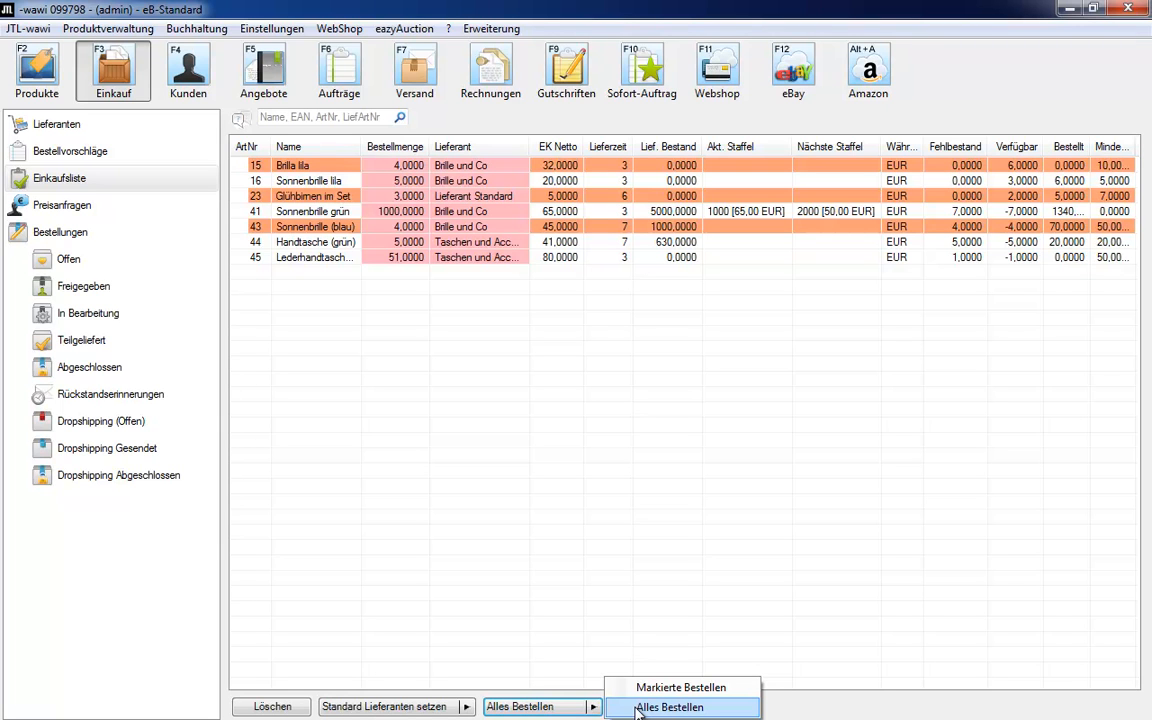
click(637, 708)
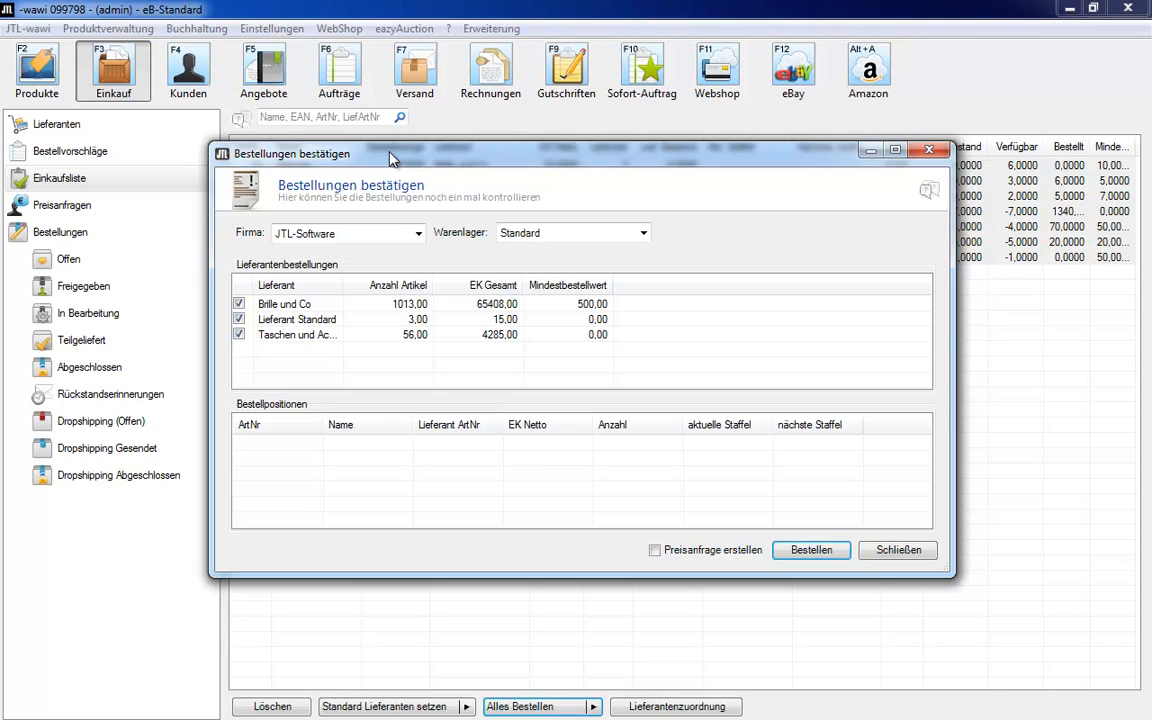
click(275, 308)
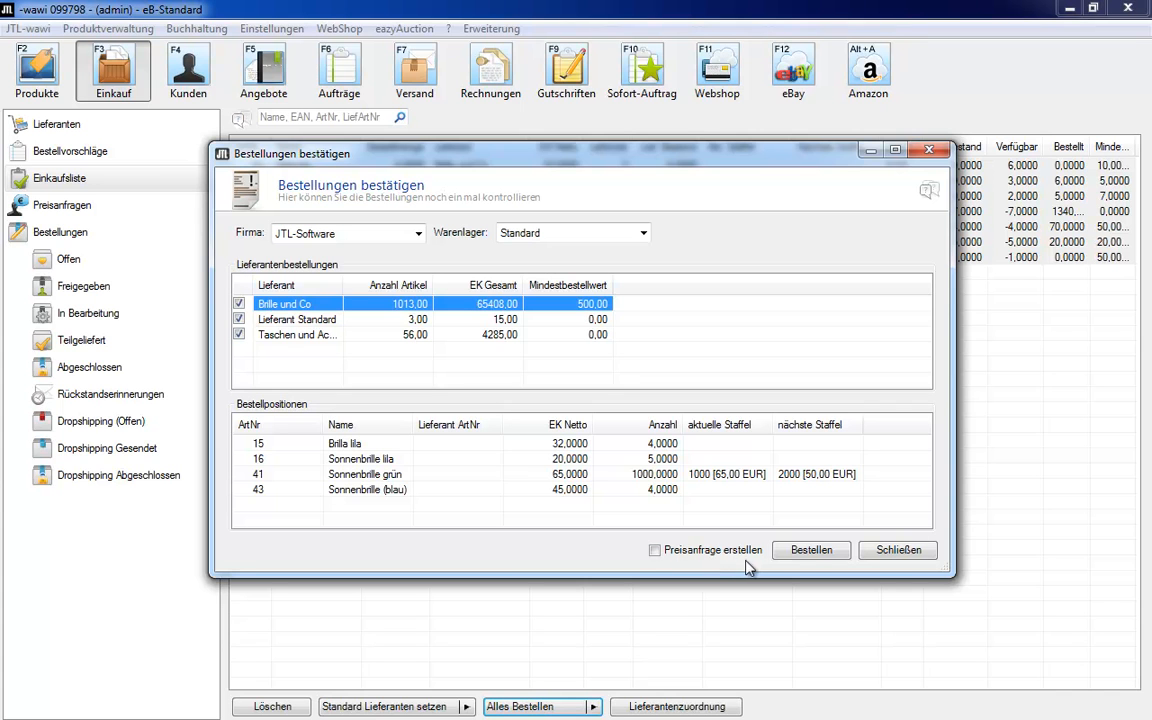
click(814, 553)
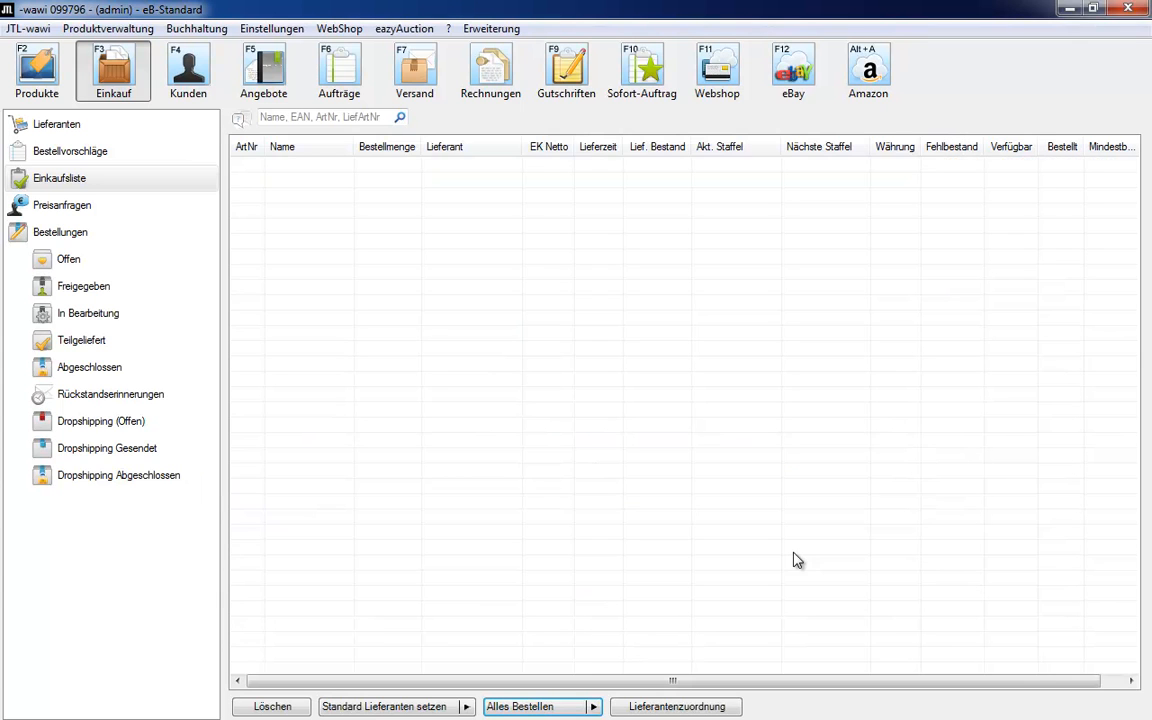
Review all orders and the released ones, and set the newest Brille und Co order from 11.07.2012 10:21 to "In Bearbeitung"
click(67, 236)
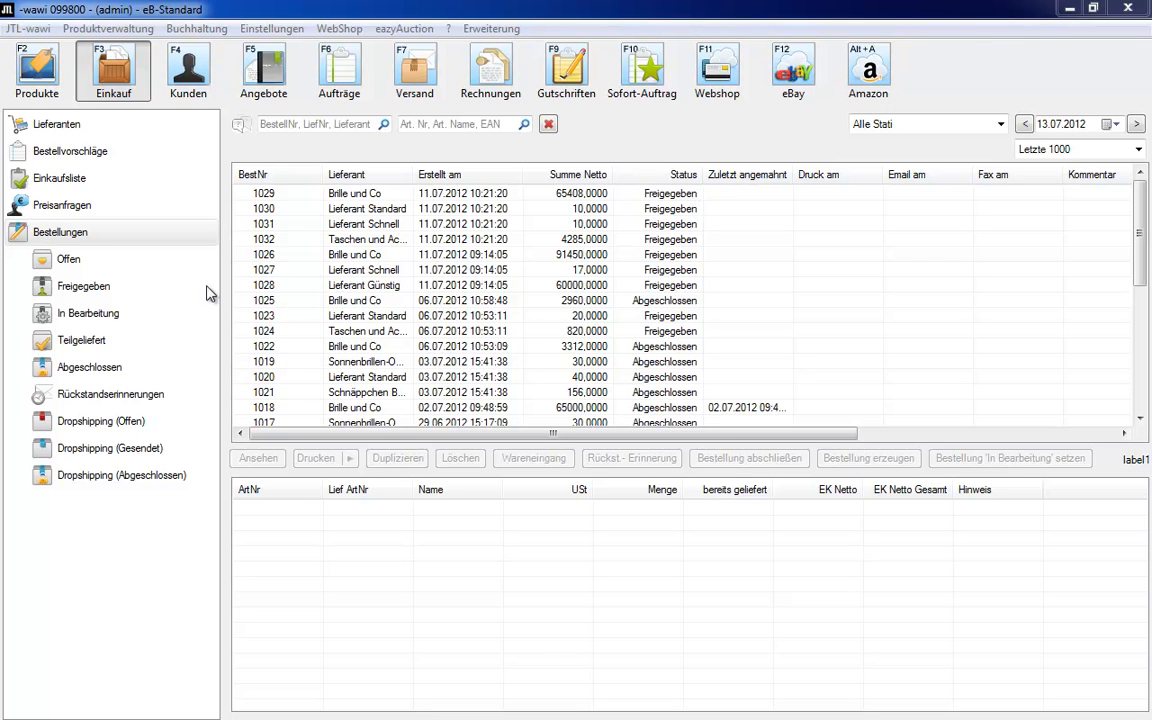
click(87, 288)
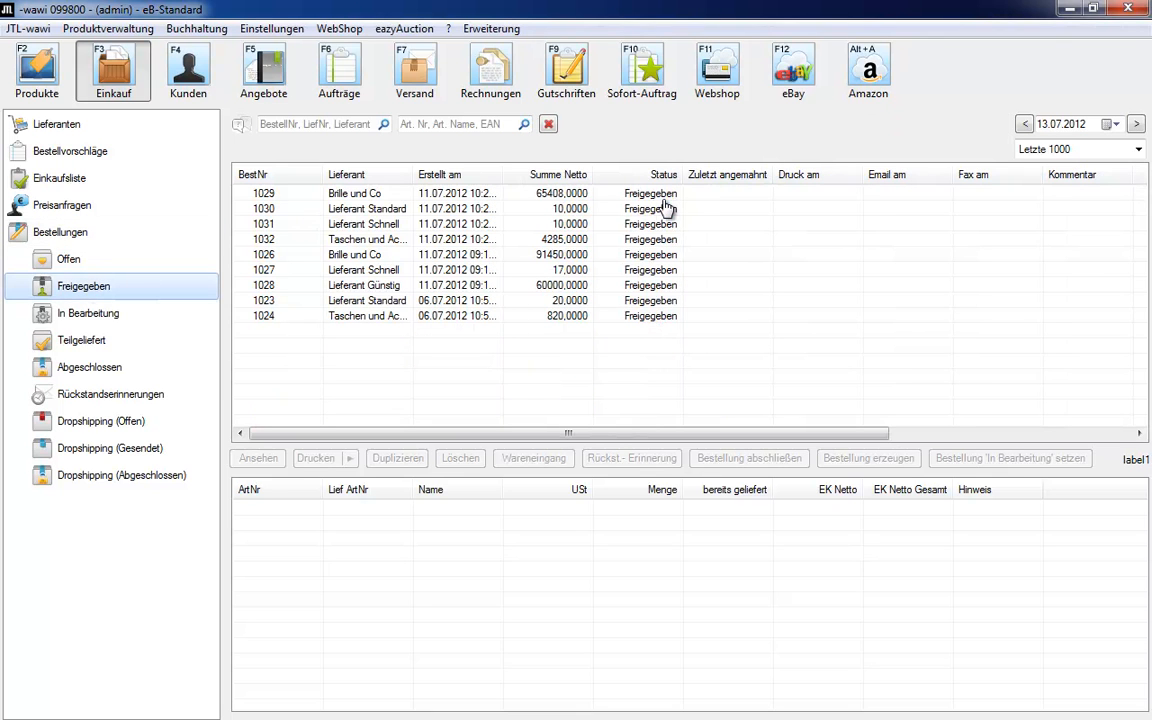
click(70, 234)
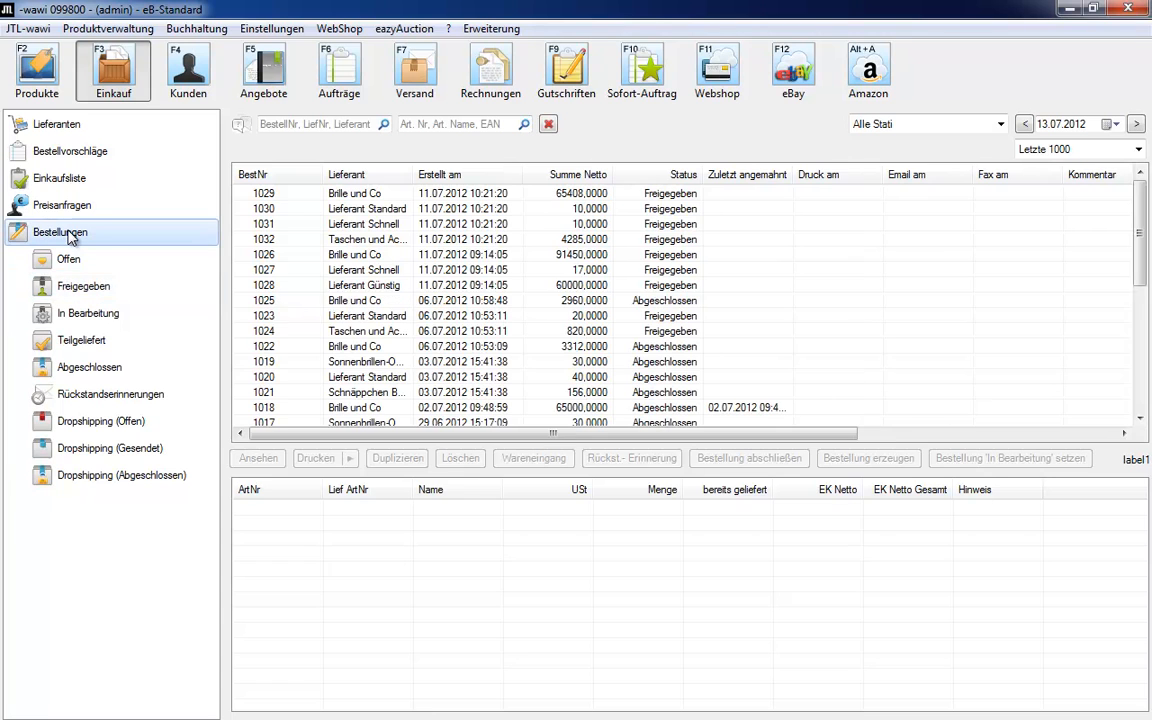
click(289, 199)
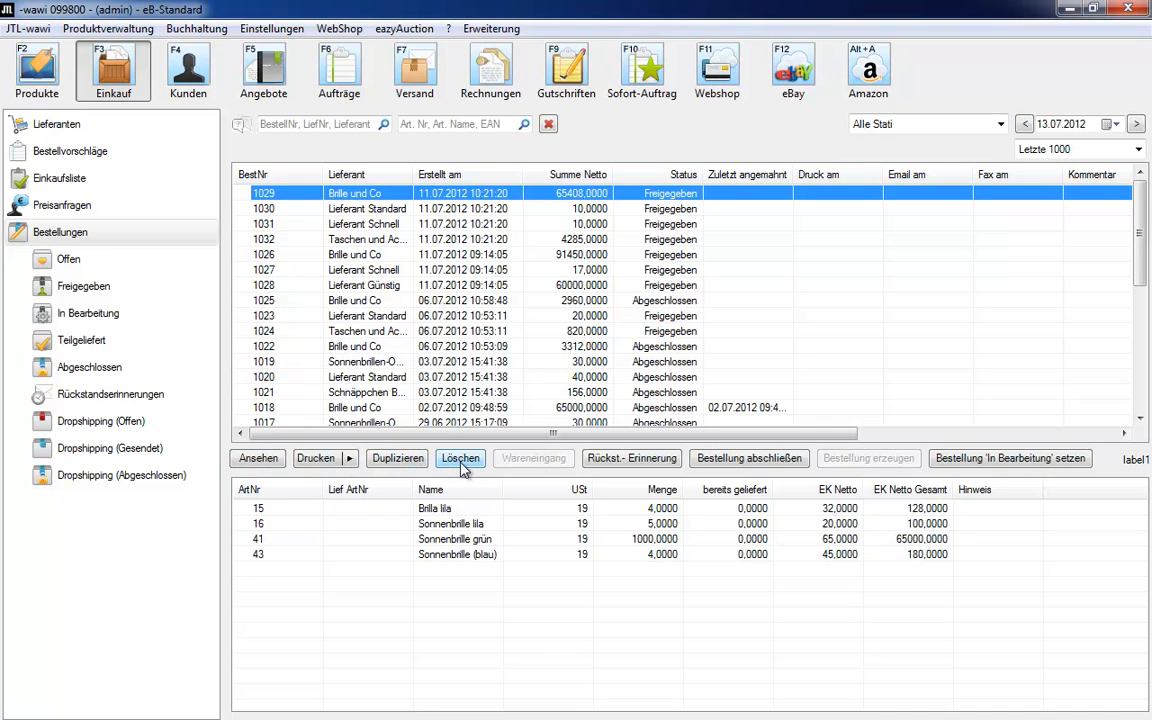
click(980, 466)
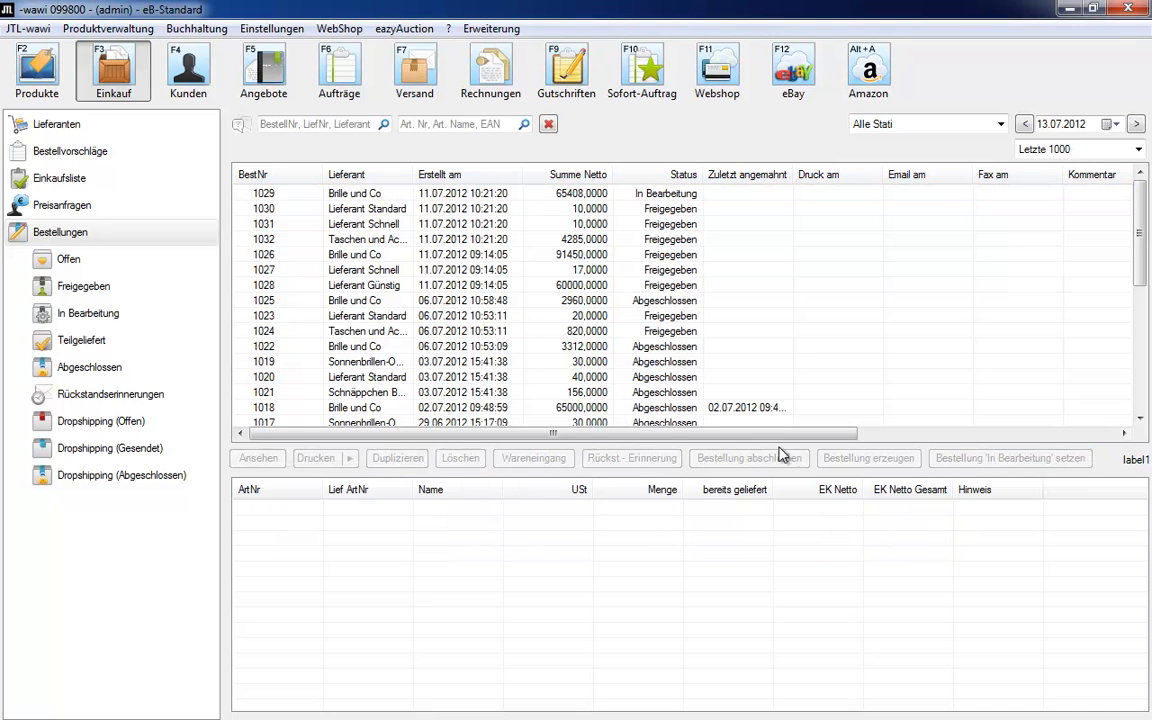
Book the complete goods receipt for the newest Brille und Co order into the Standard warehouse
click(533, 195)
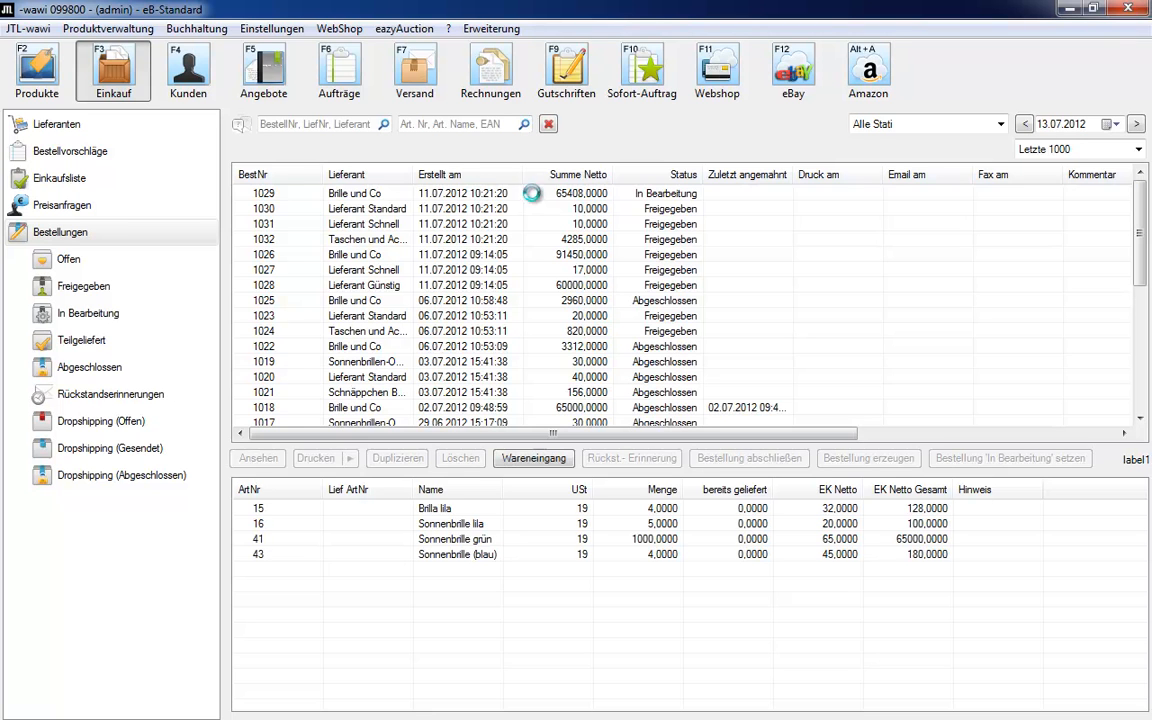
click(533, 458)
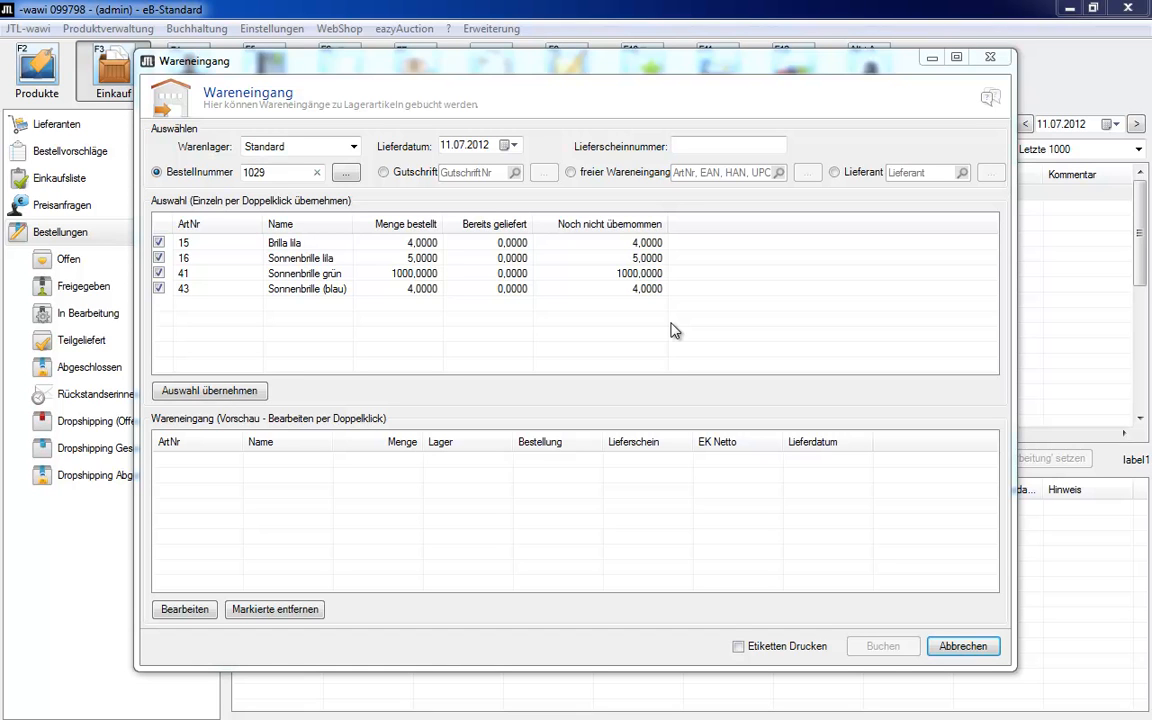
click(250, 390)
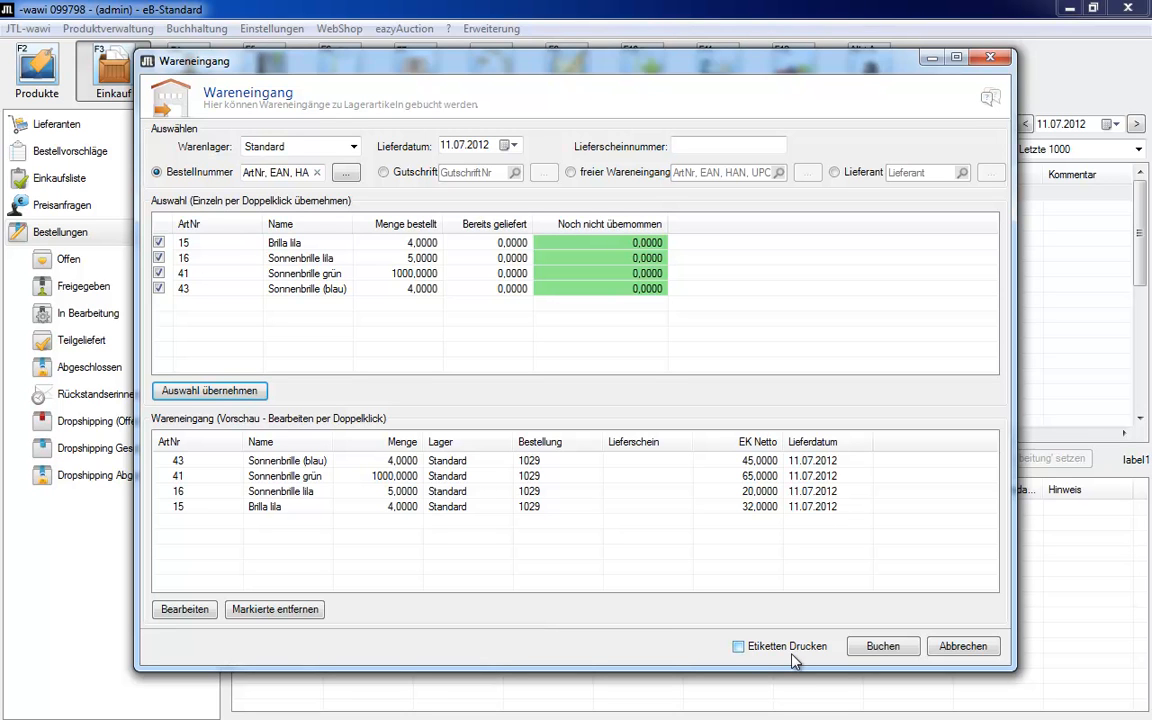
click(883, 647)
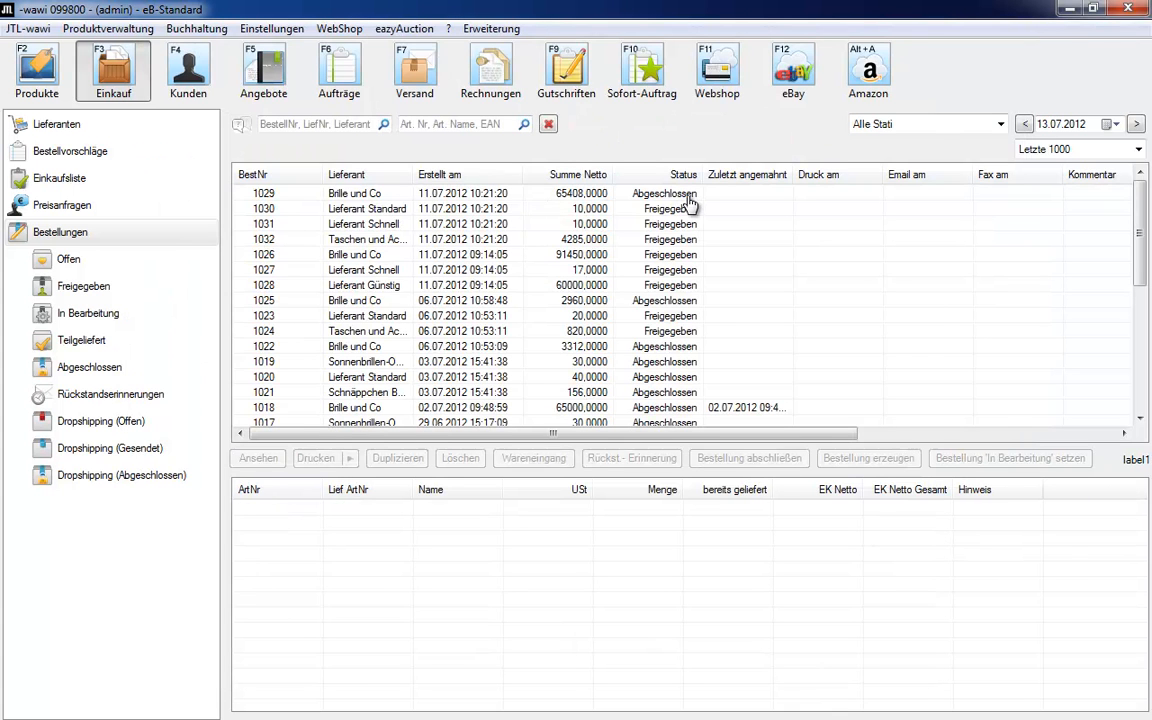
Check the completed orders, and set the released Brille und Co order with net total 91450 to "In Bearbeitung"
click(91, 370)
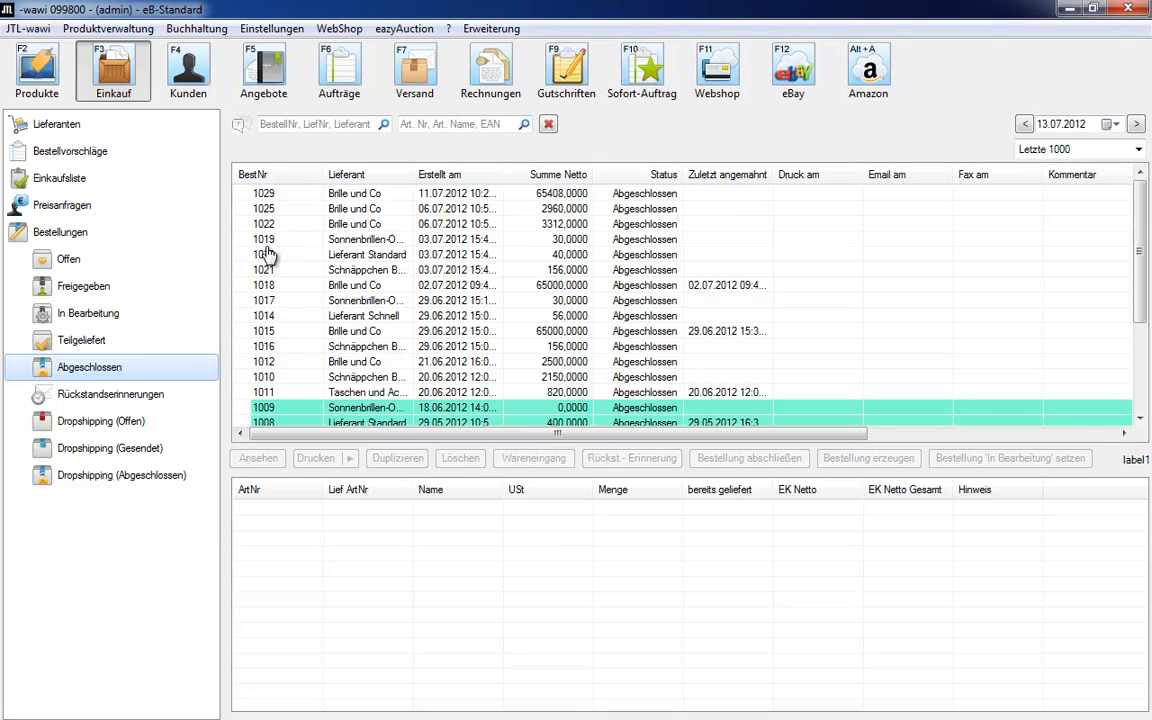
click(98, 297)
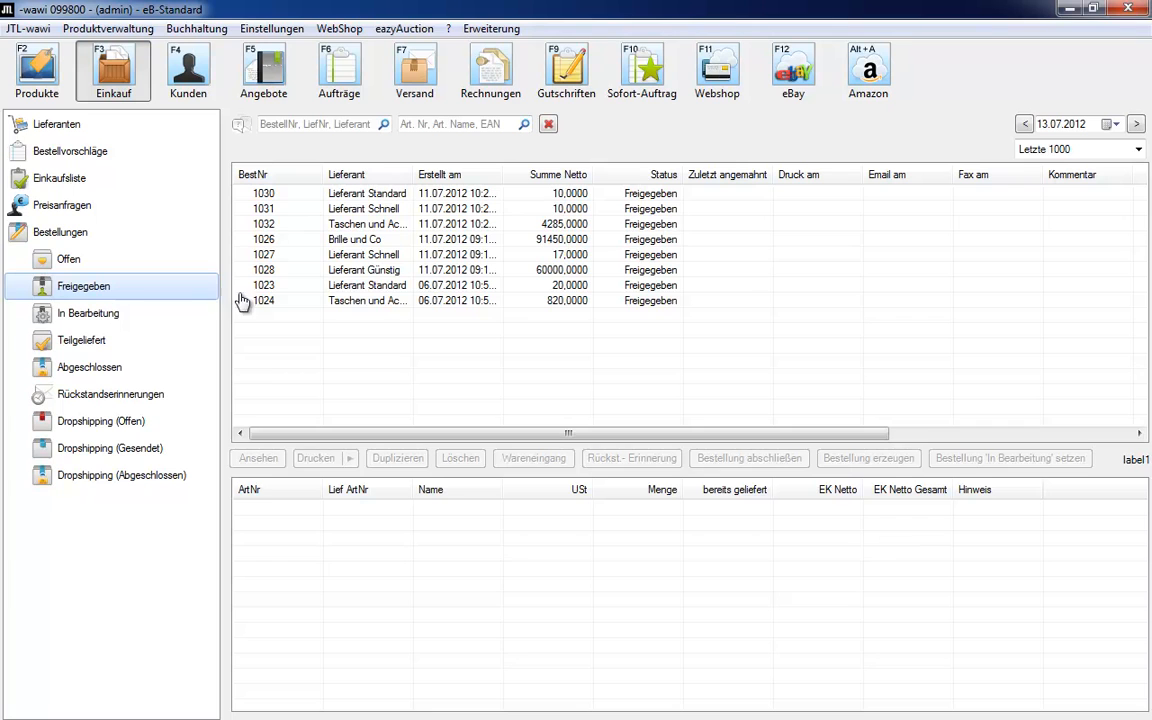
click(547, 240)
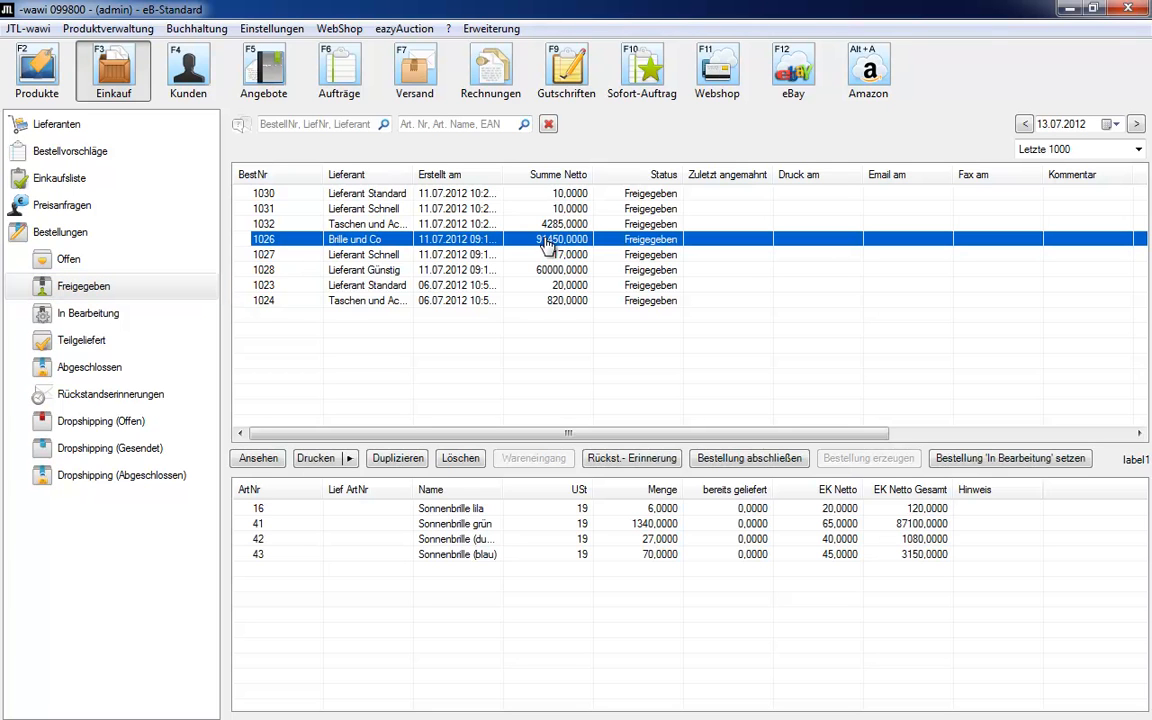
click(1022, 461)
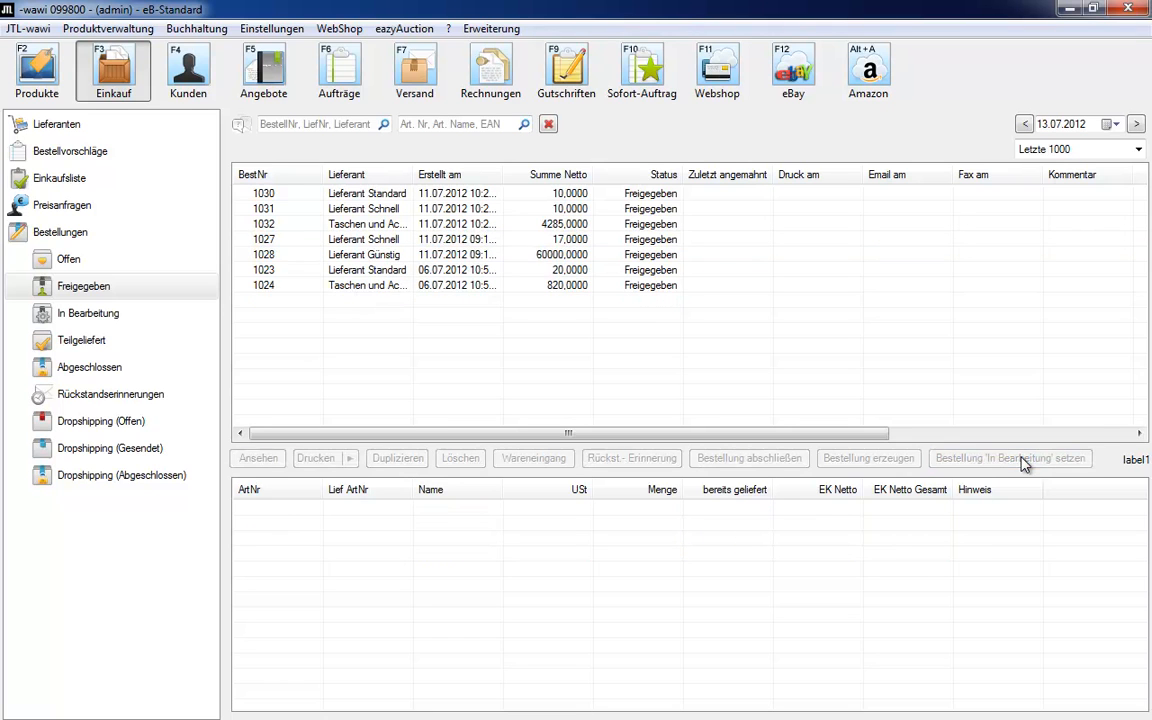
Start a goods receipt for the Brille und Co order in processing and transfer all its items to the receipt preview
click(101, 316)
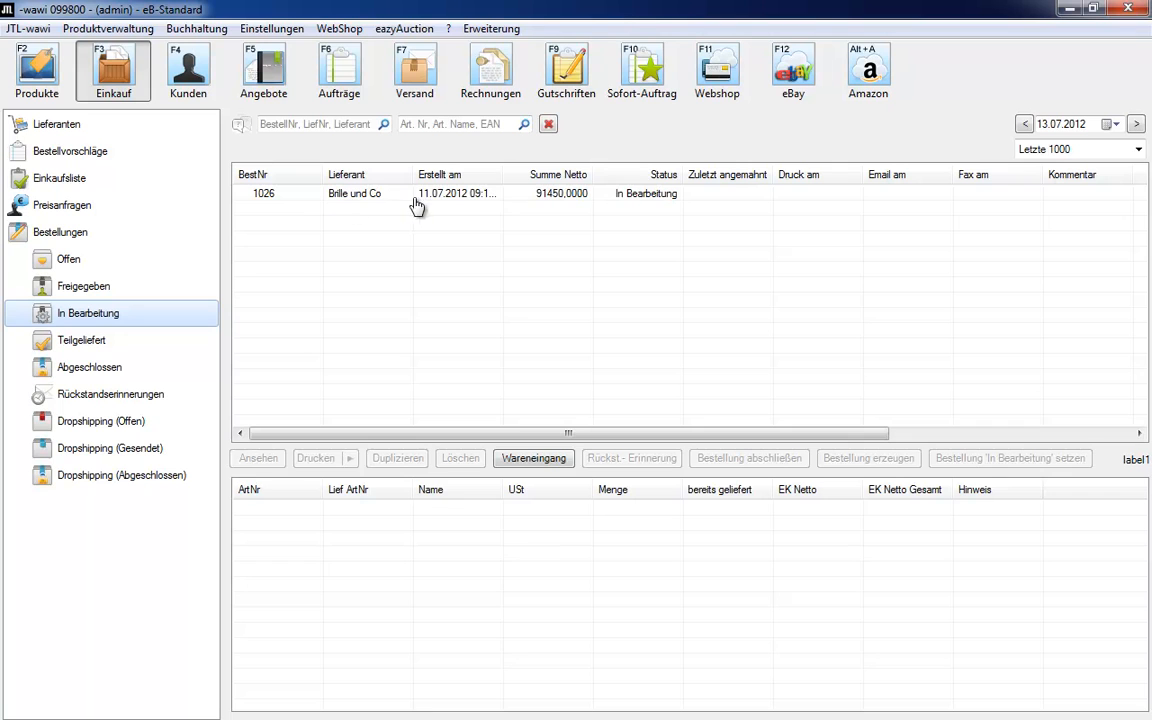
click(548, 197)
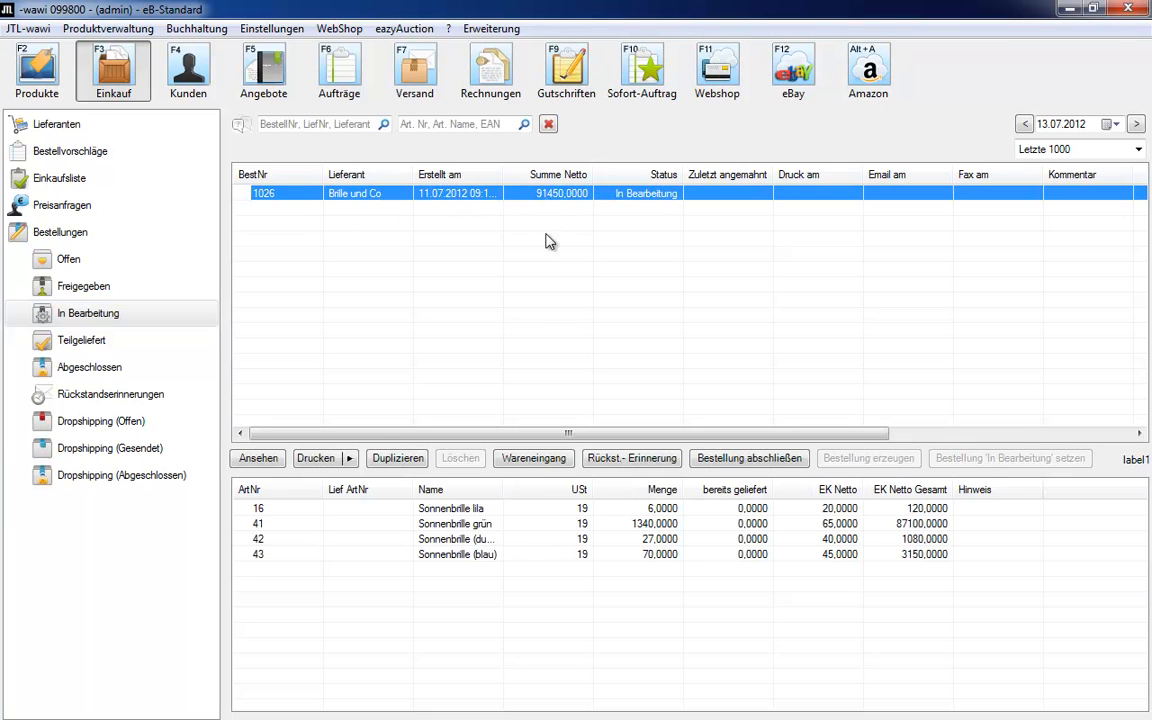
click(548, 463)
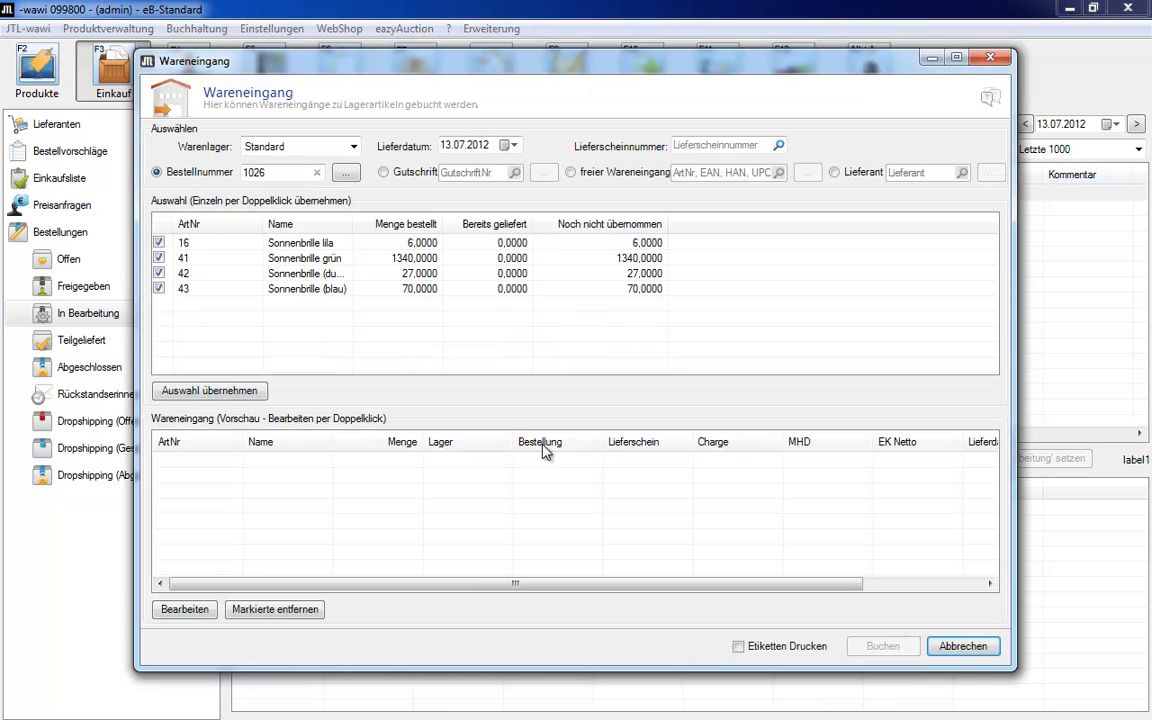
click(237, 393)
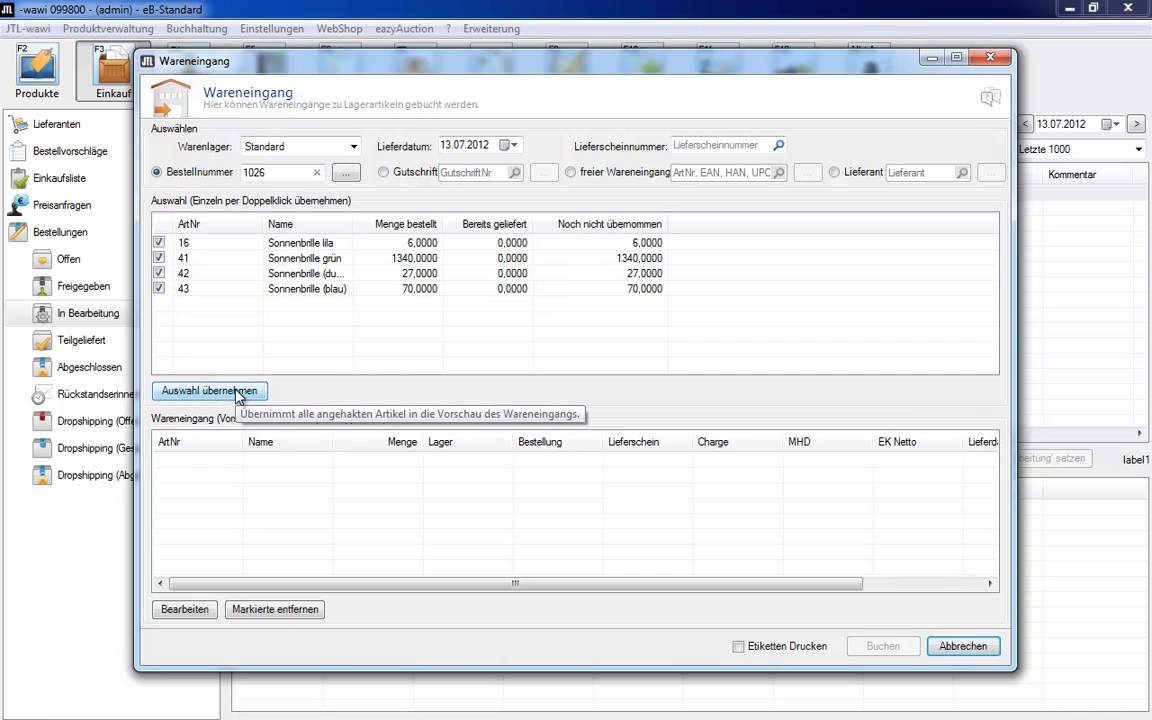
click(237, 393)
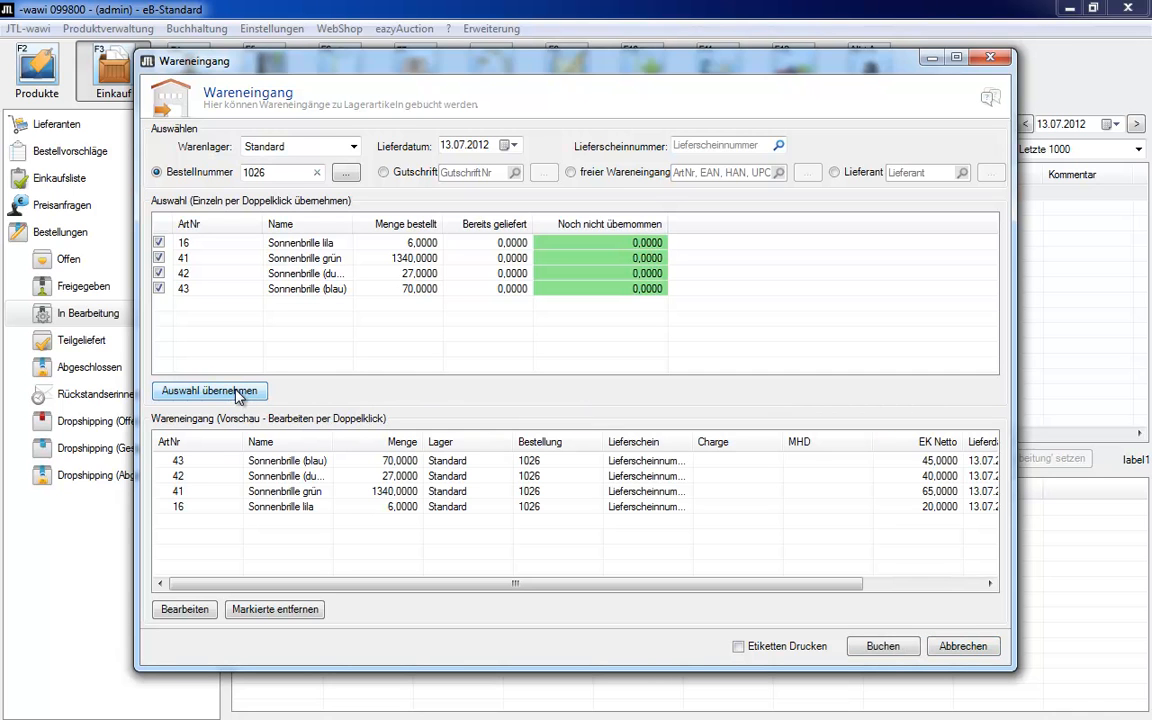
Set the received quantity of Sonnenbrille (blau) to 35 and book the goods receipt
click(293, 461)
double_click(393, 461)
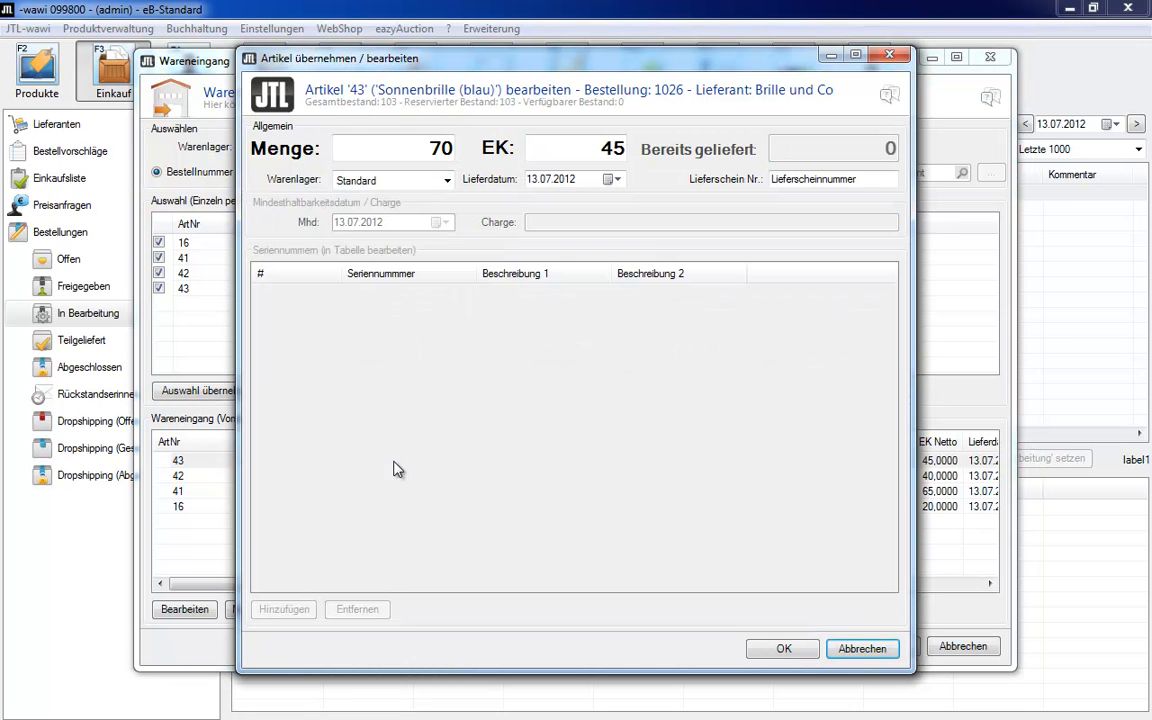
text(35)
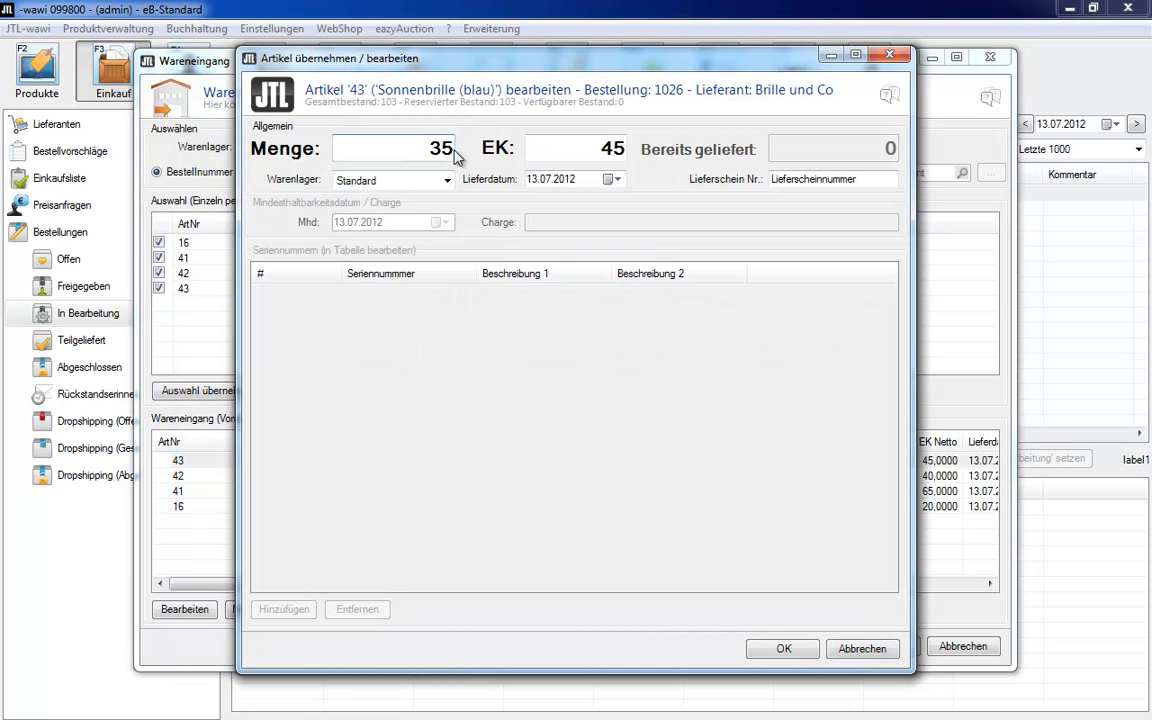
click(787, 648)
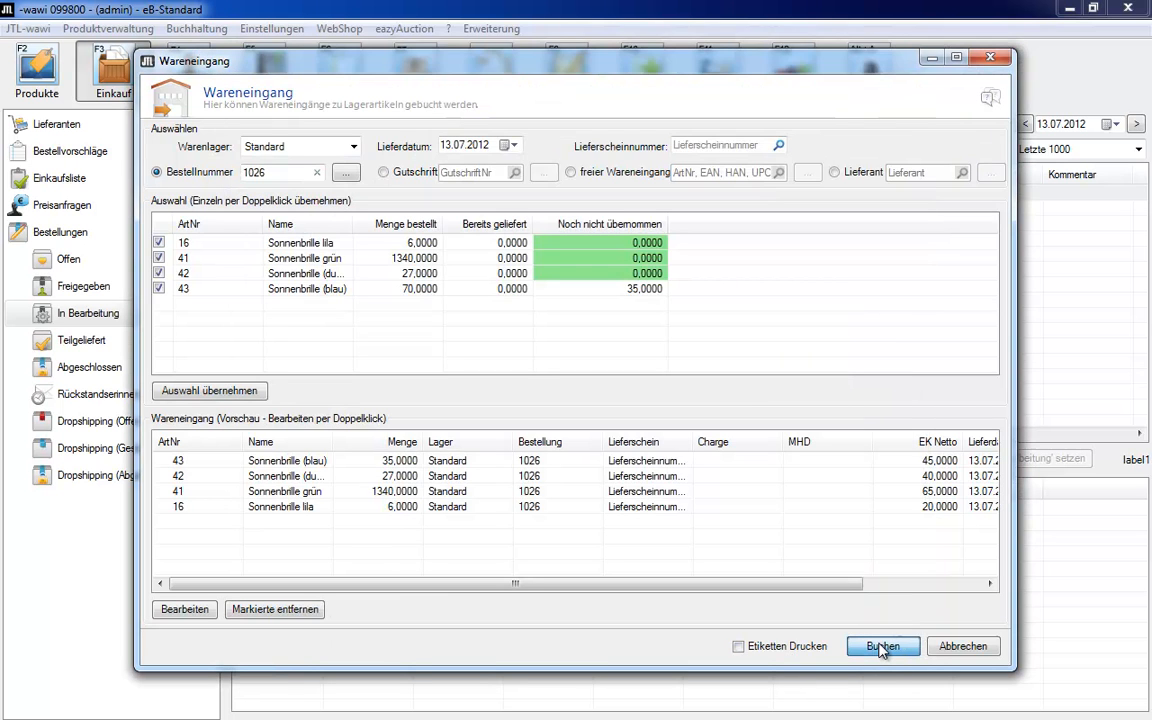
click(882, 646)
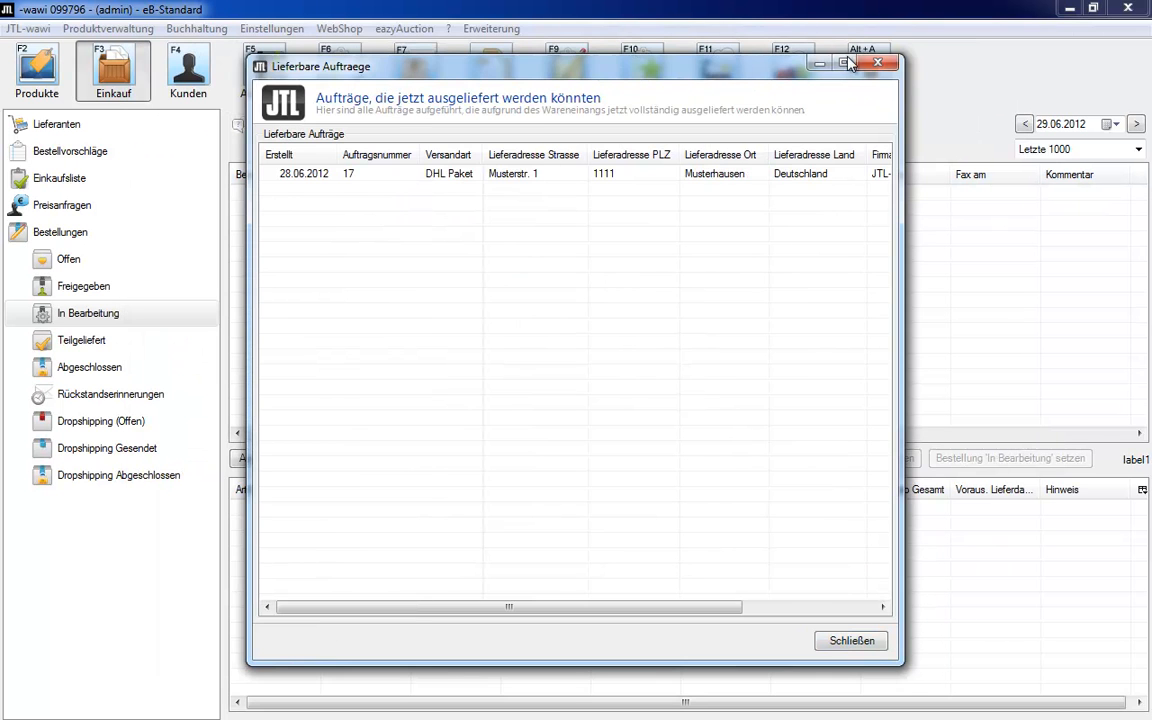
Close the overview of customer orders ready for delivery and view the partially delivered purchase orders
click(845, 63)
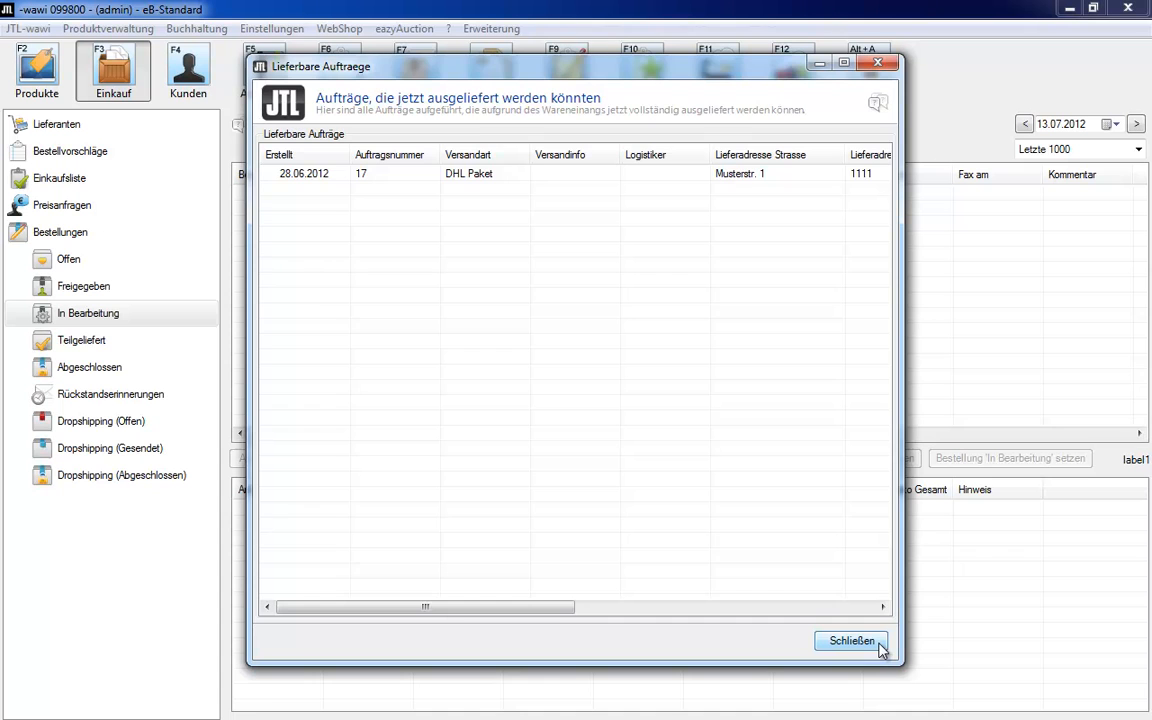
click(874, 645)
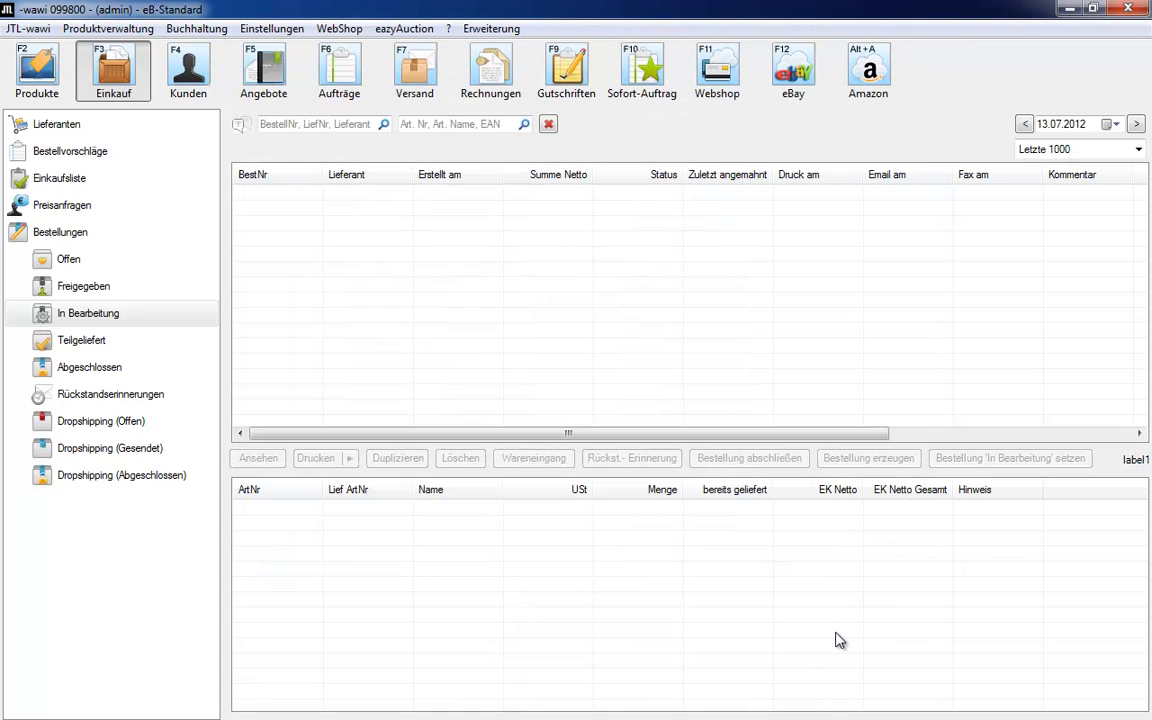
click(93, 345)
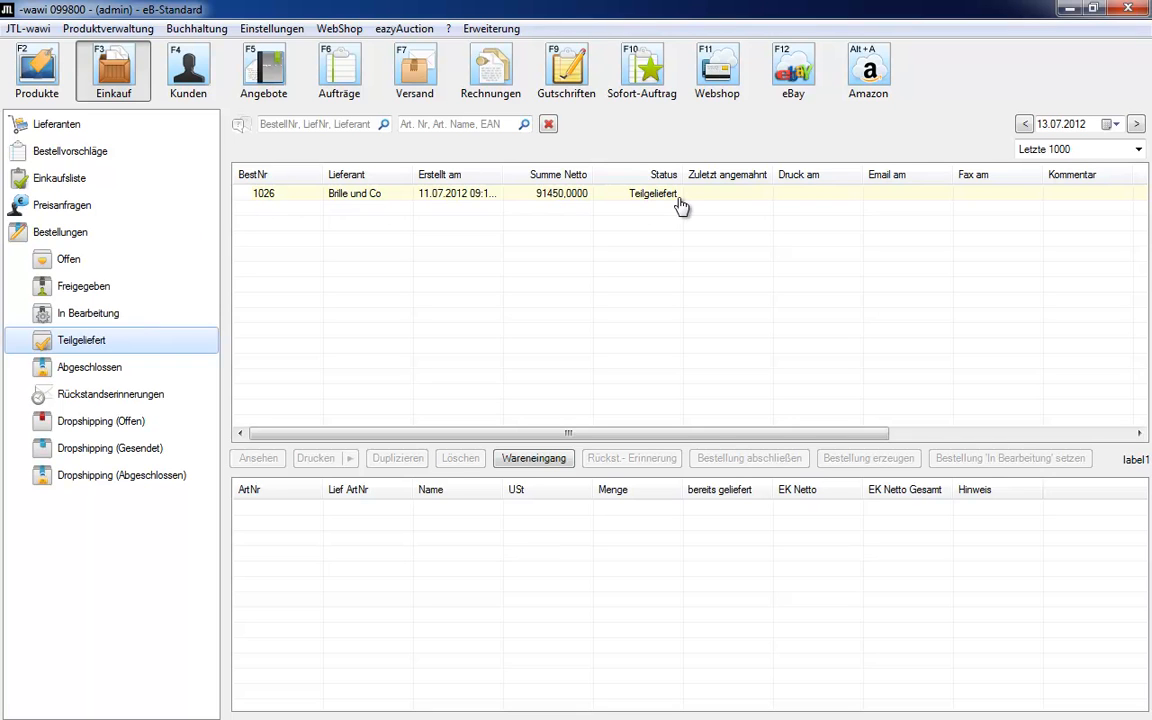
Print a backorder reminder for the partially delivered Brille und Co order using the "Rückstandserinnerung" template
click(496, 200)
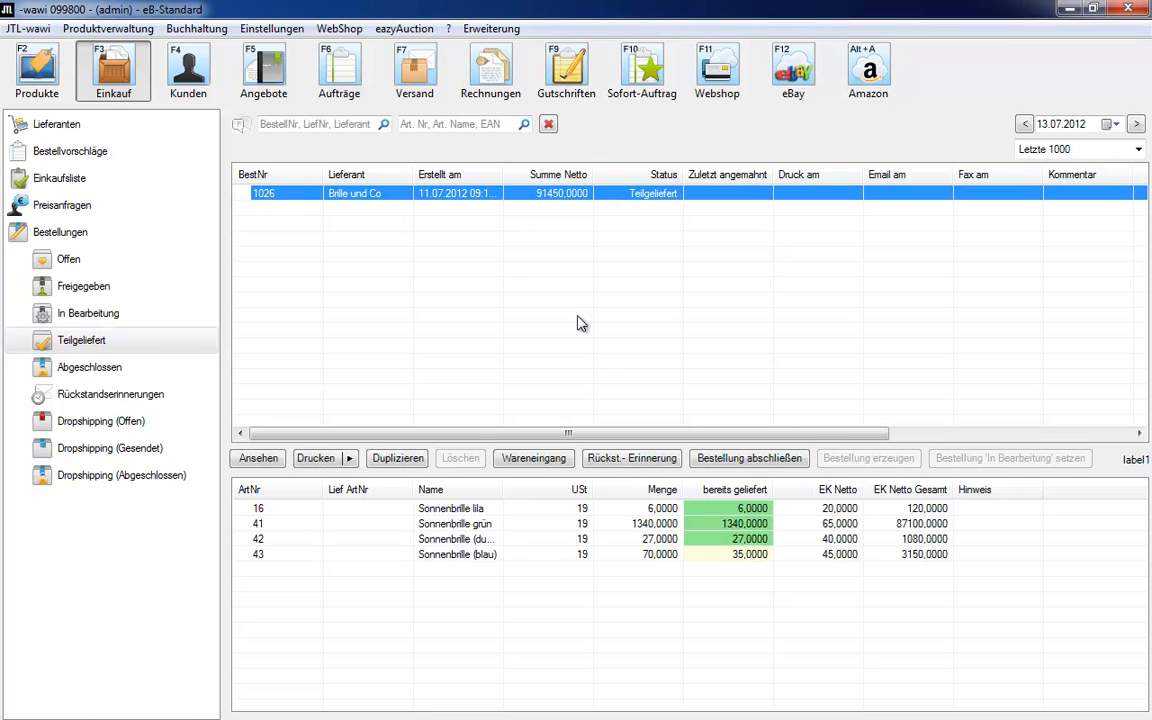
click(620, 460)
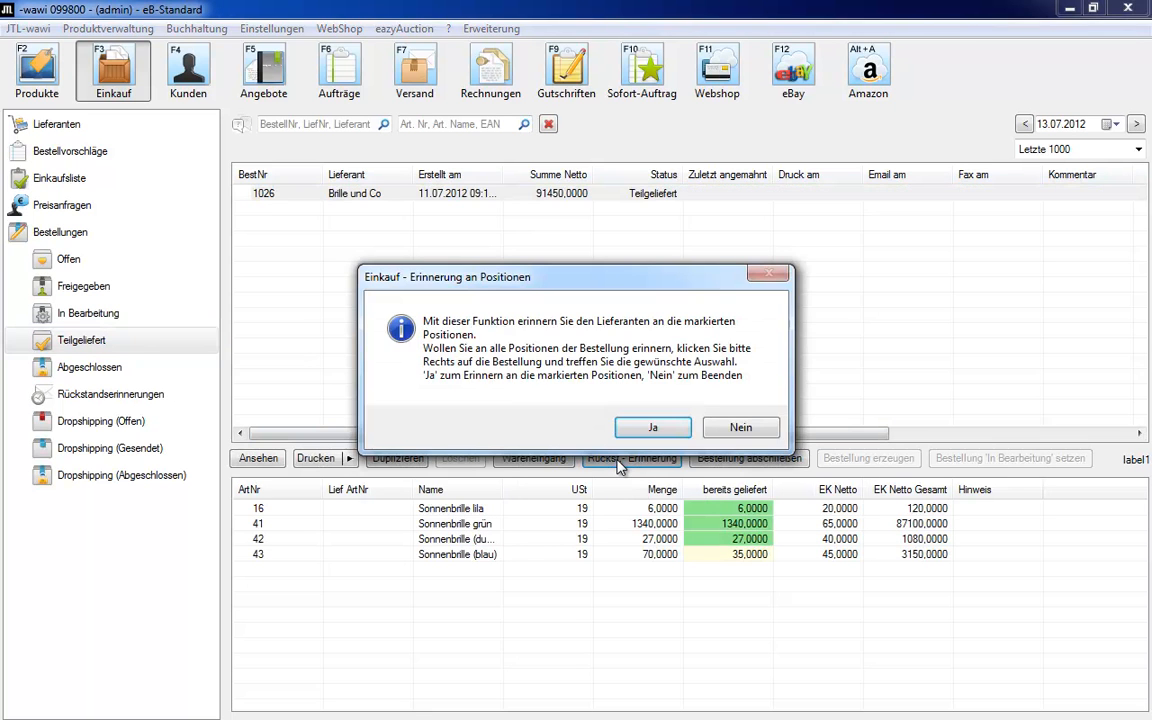
click(650, 426)
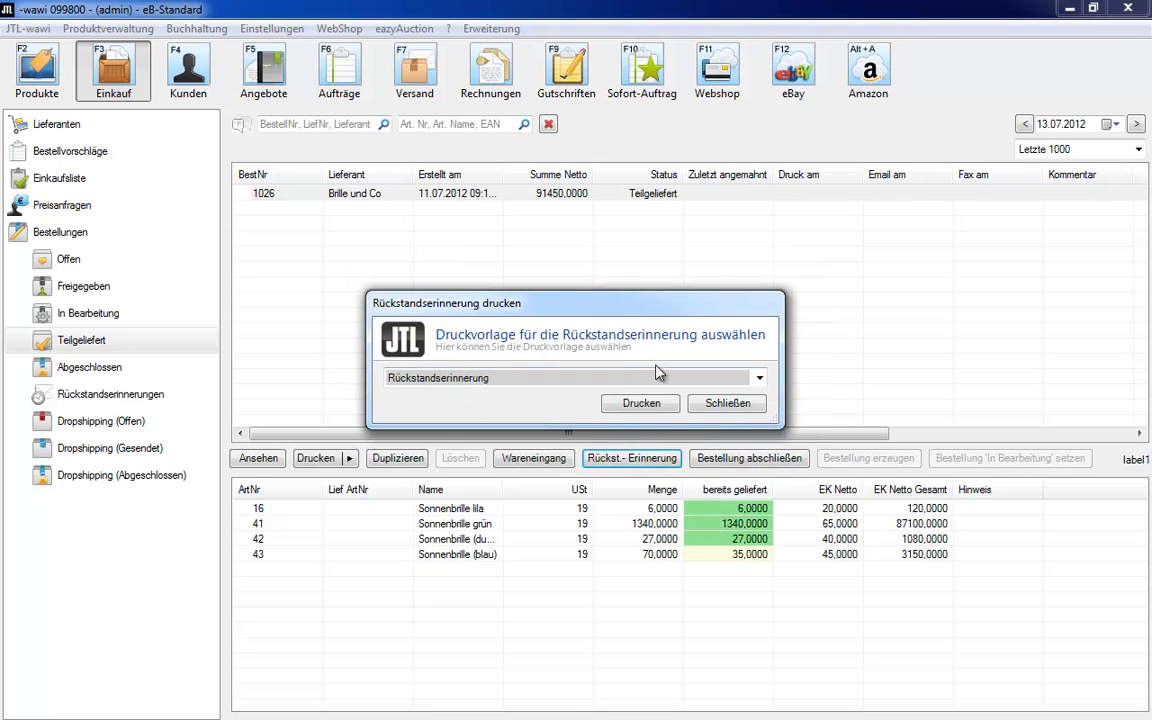
click(641, 404)
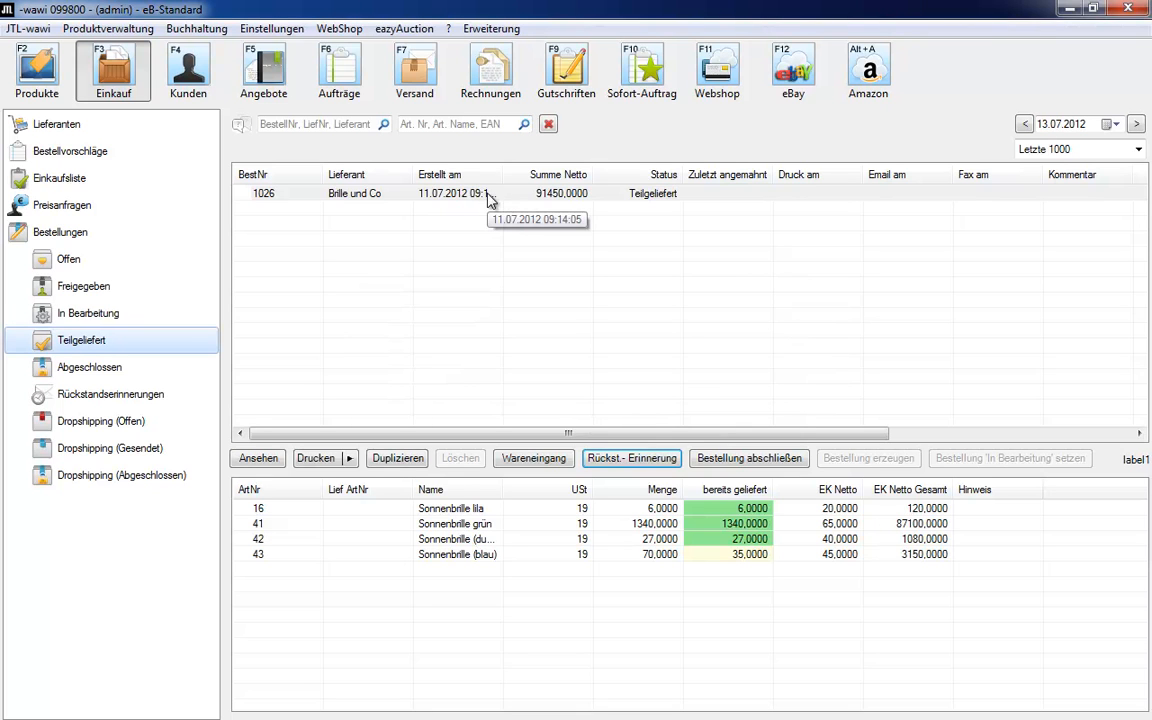
Book the goods receipt for the outstanding items of the partially delivered Brille und Co order, and view the completed orders
click(488, 195)
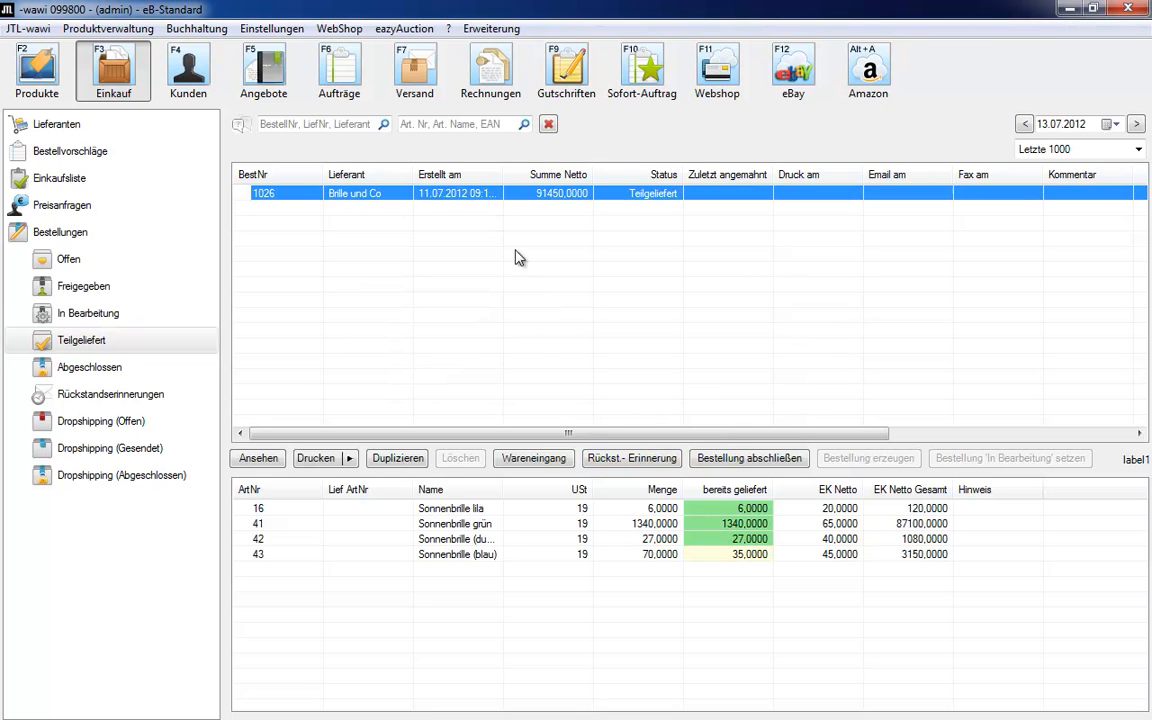
click(534, 458)
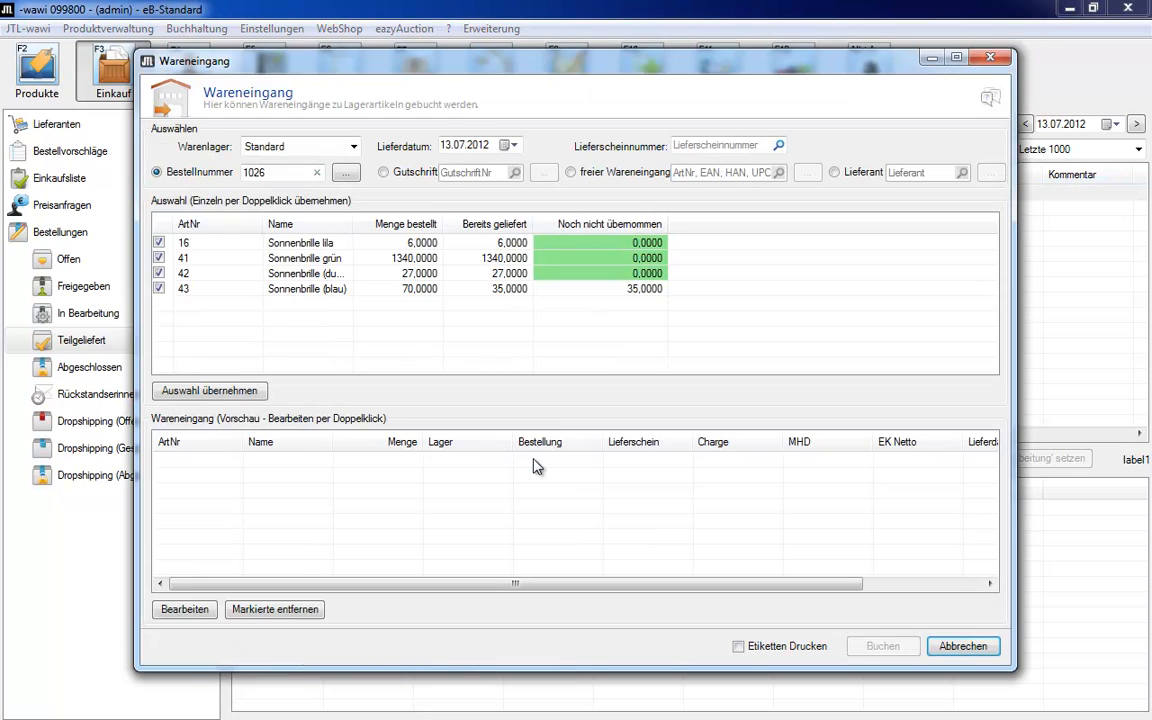
click(212, 390)
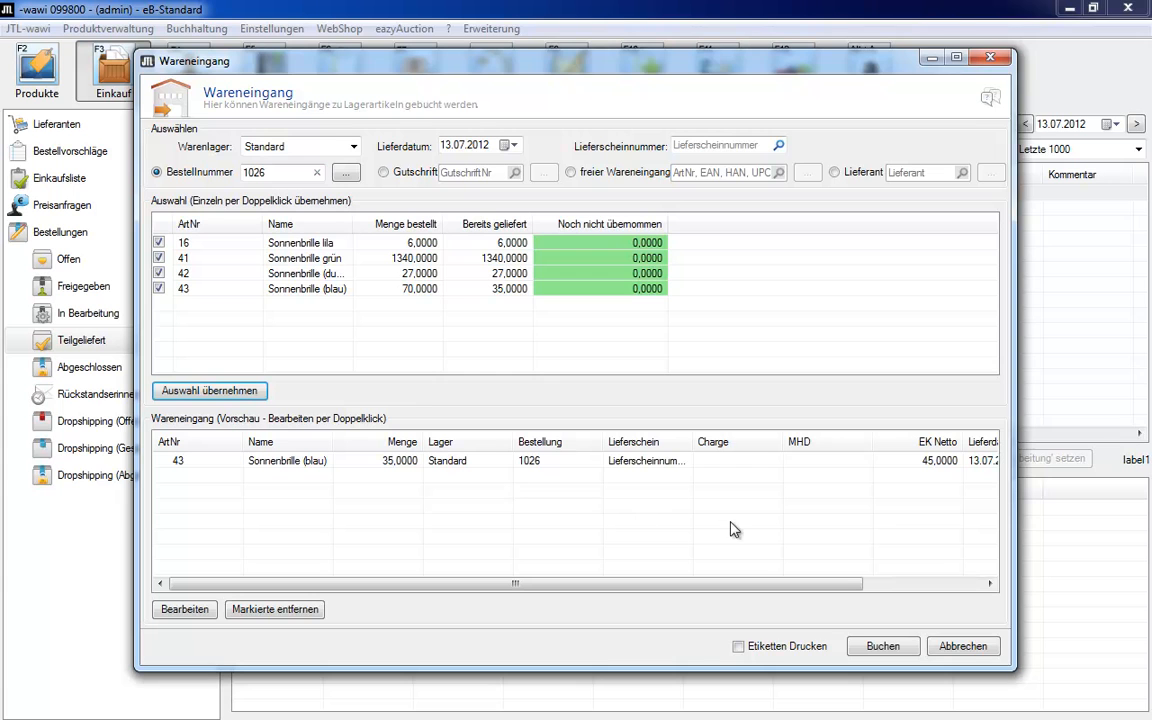
click(883, 646)
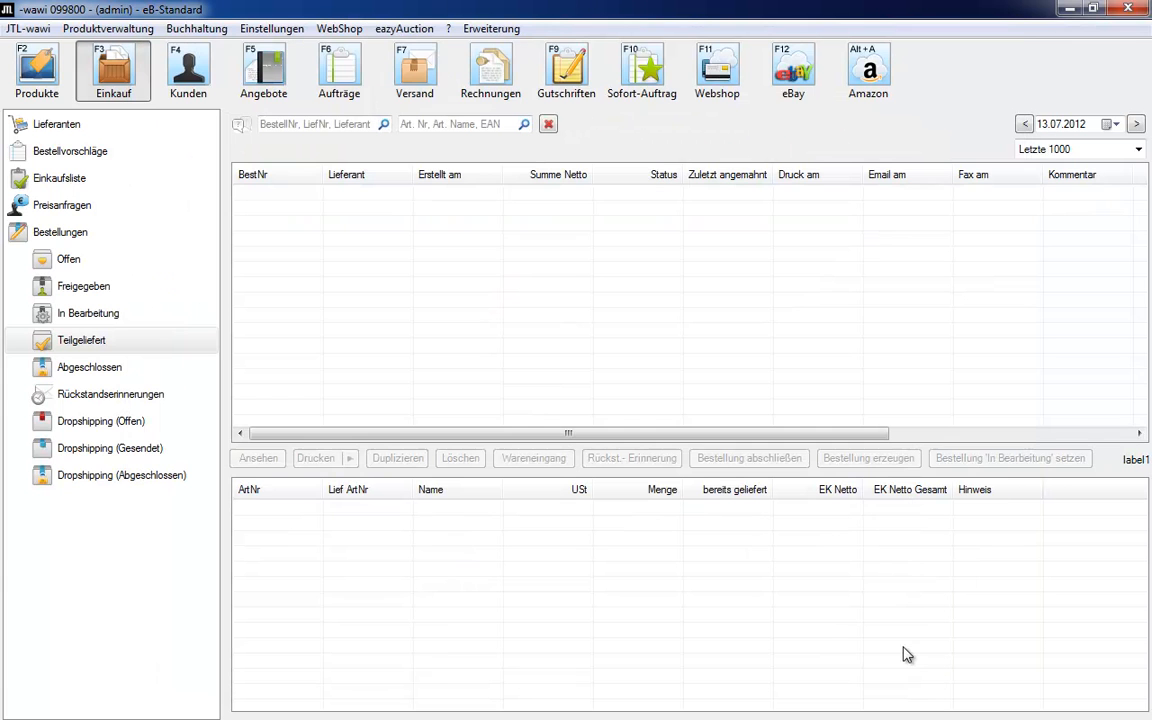
click(95, 372)
Open the article history of the product Sonnenbrille lila full-screen and examine its stock postings through to the goods-receipt purchase prices
key(F2)
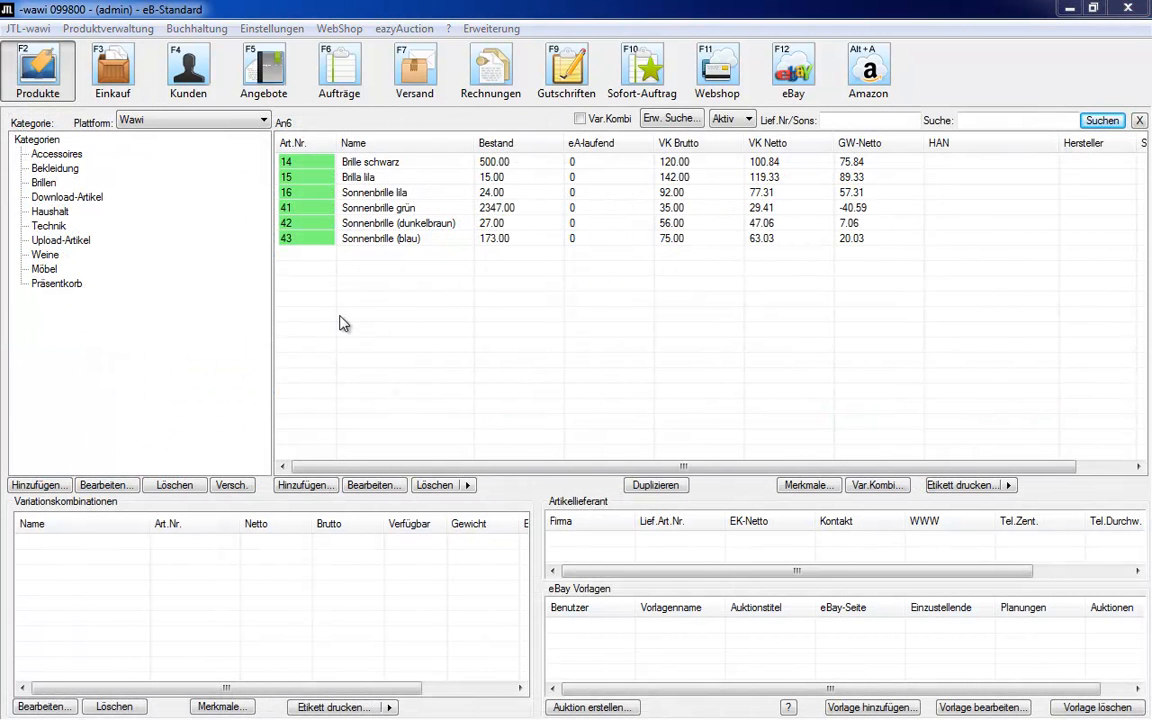
click(383, 195)
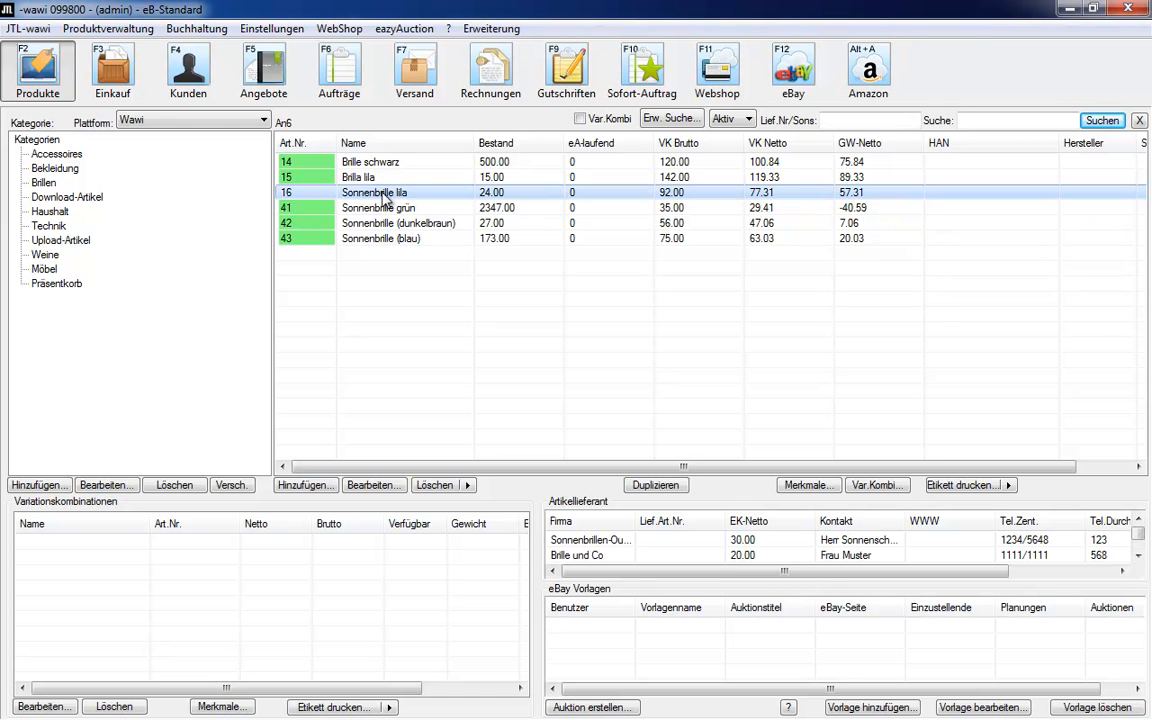
double_click(383, 195)
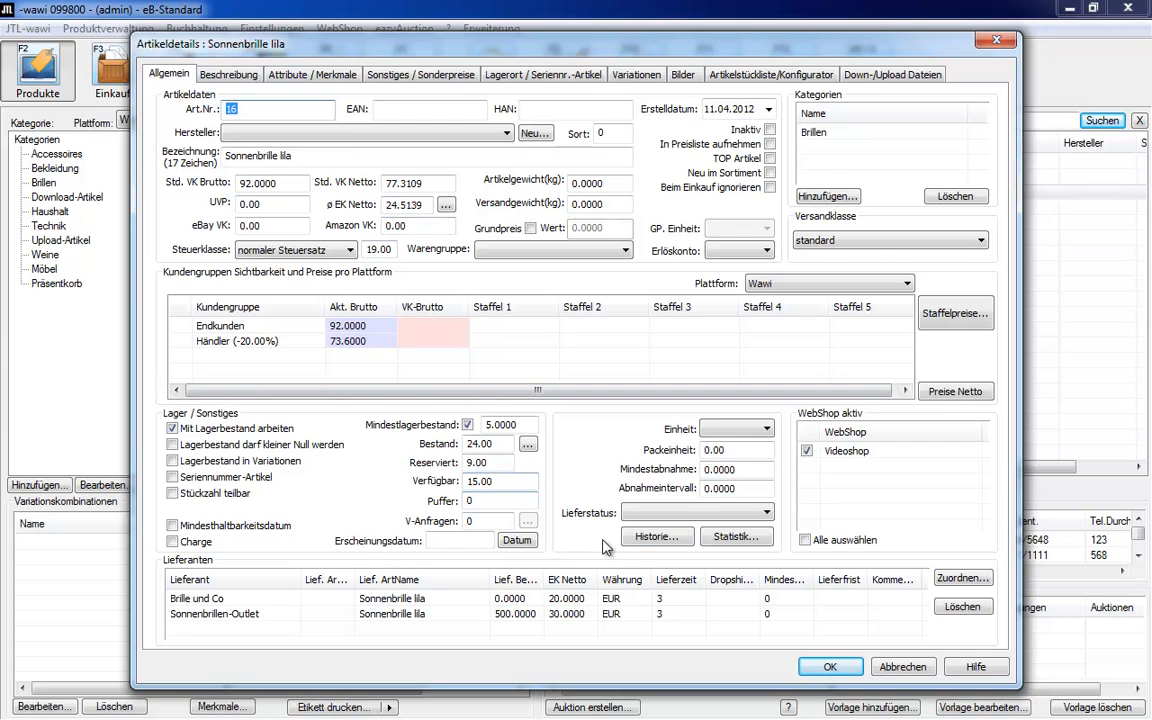
click(658, 538)
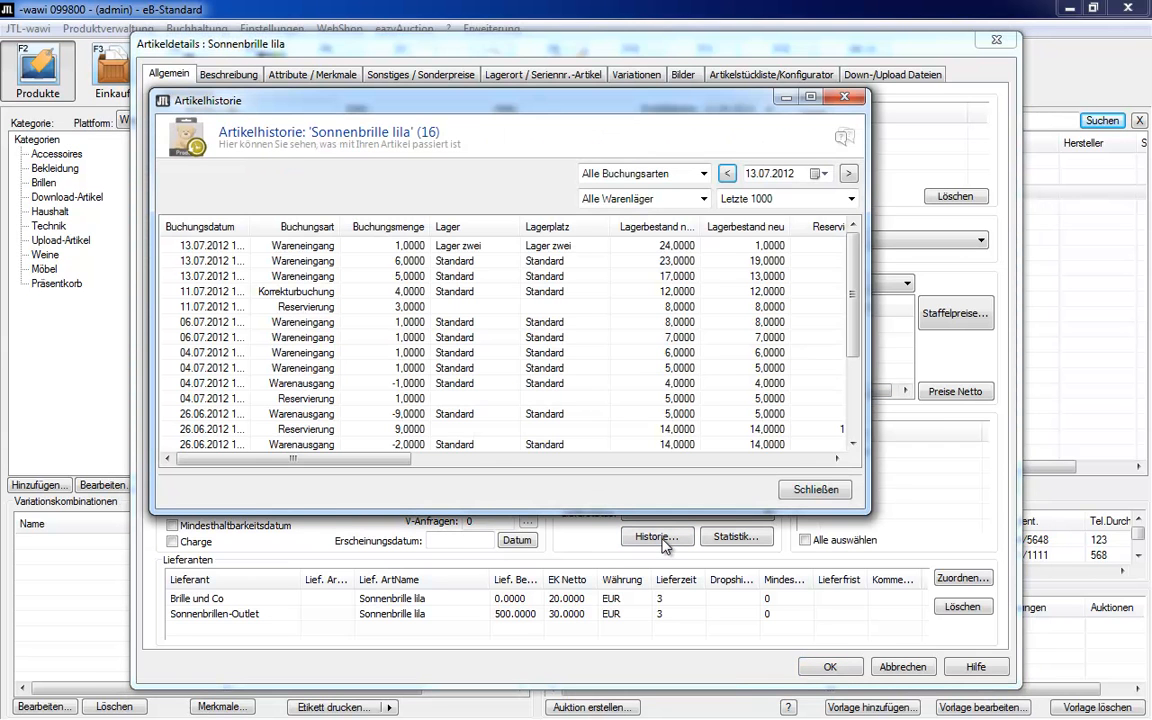
click(810, 97)
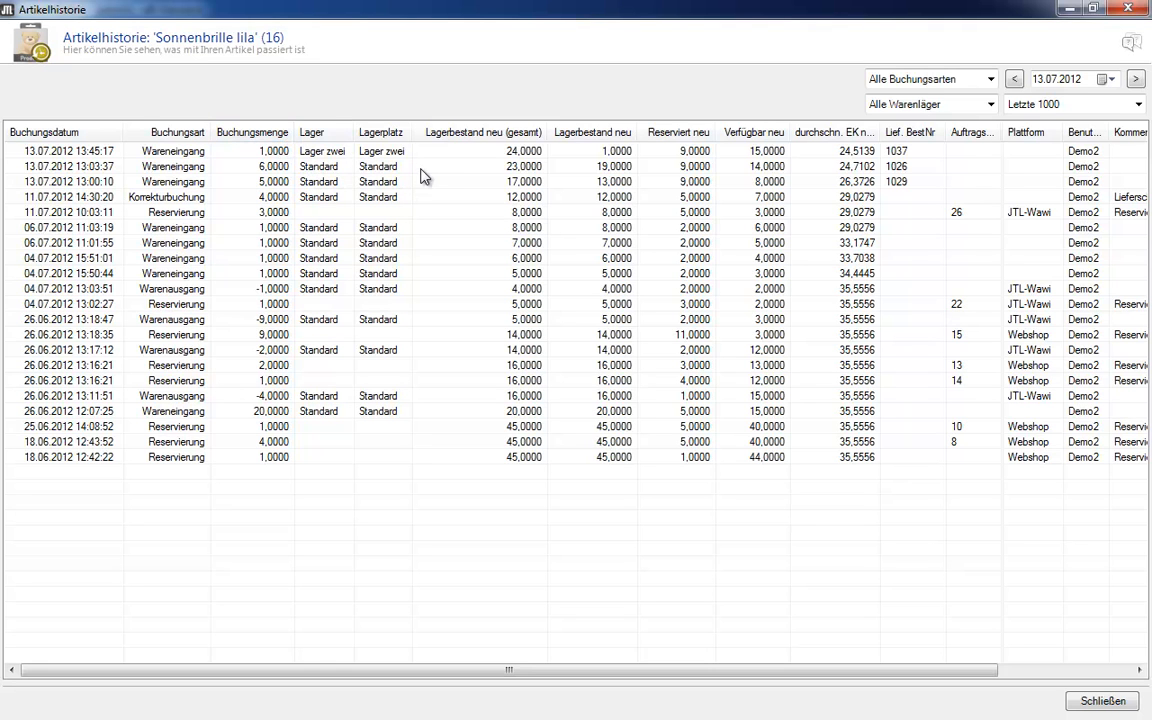
drag(903, 678, 1057, 683)
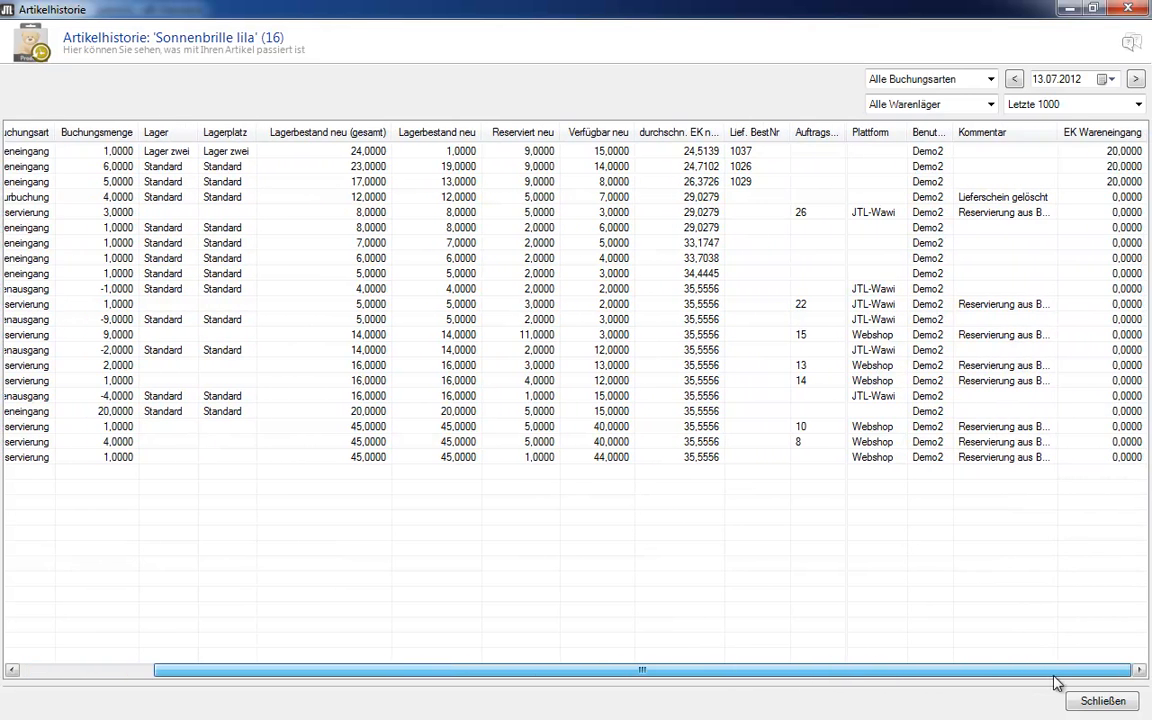